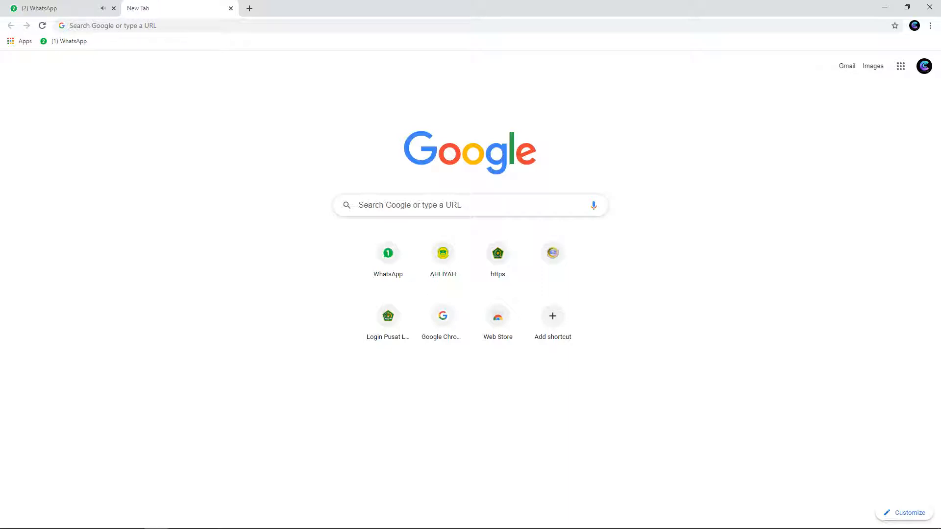
# Step: Open the AHLIYAH site's Aplikasi Raport Digital MTS and log in with the teacher's saved username and password
pyautogui.click(443, 257)
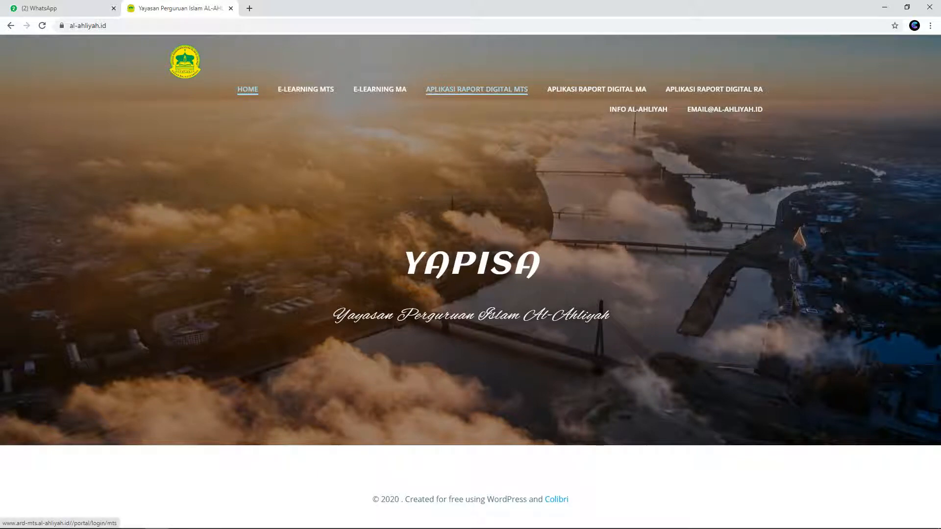
pyautogui.click(477, 89)
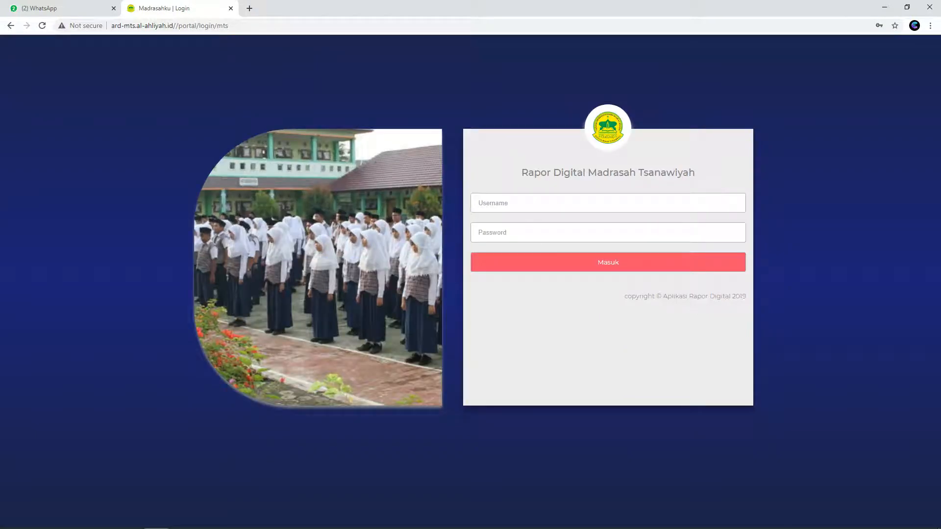
pyautogui.click(514, 202)
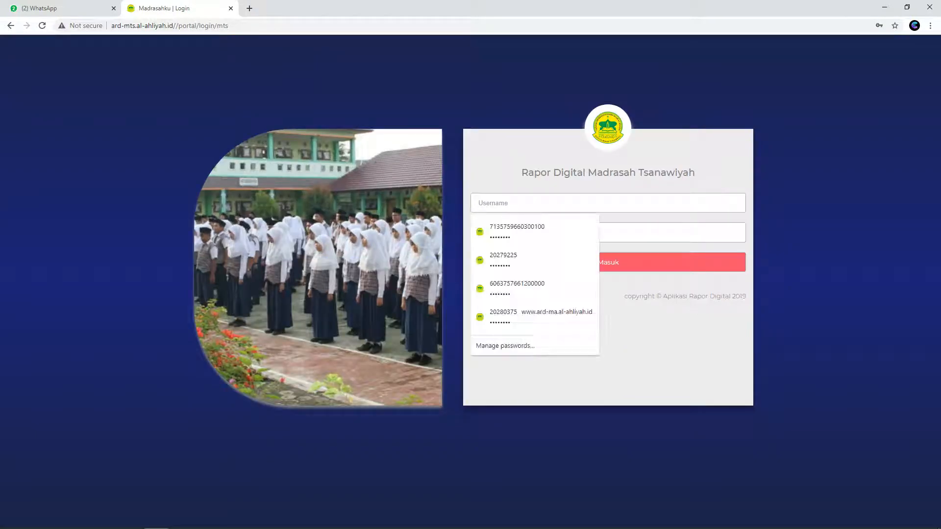
pyautogui.click(515, 232)
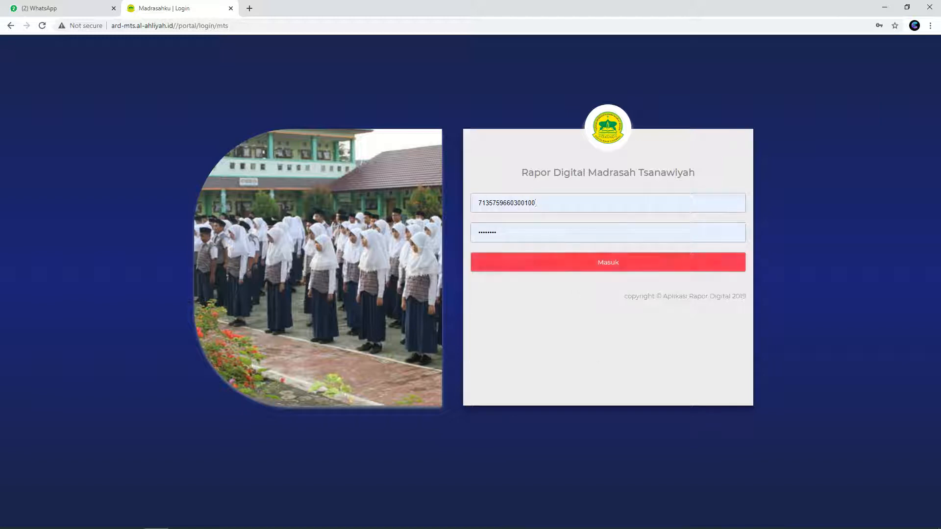
pyautogui.click(607, 262)
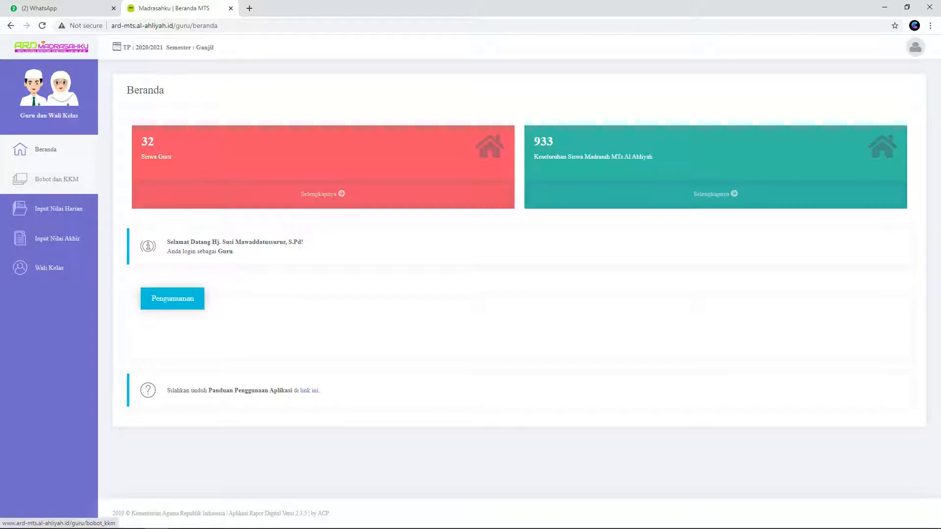
# Step: In Bobot dan KKM, edit Bahasa Inggris class 8 and set Bobot RPH to 60 and Bobot PAS to 40
pyautogui.click(57, 179)
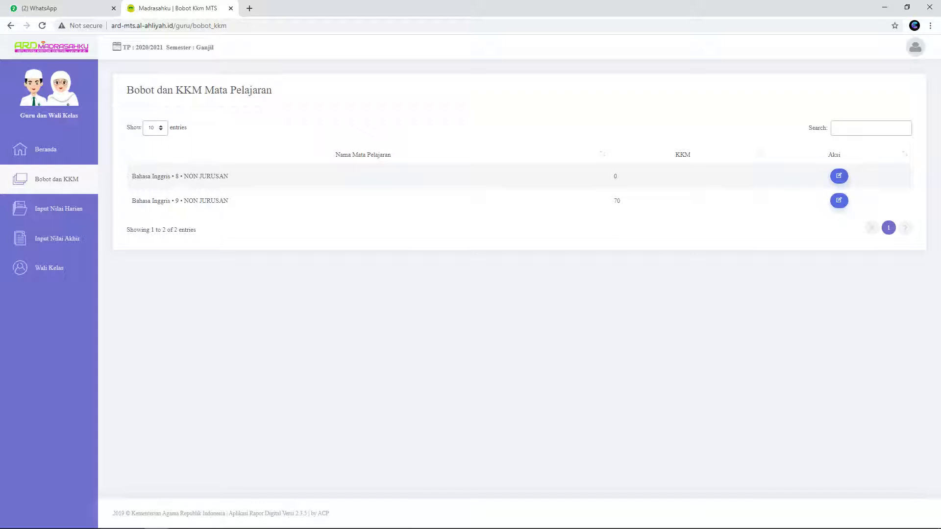
pyautogui.click(839, 176)
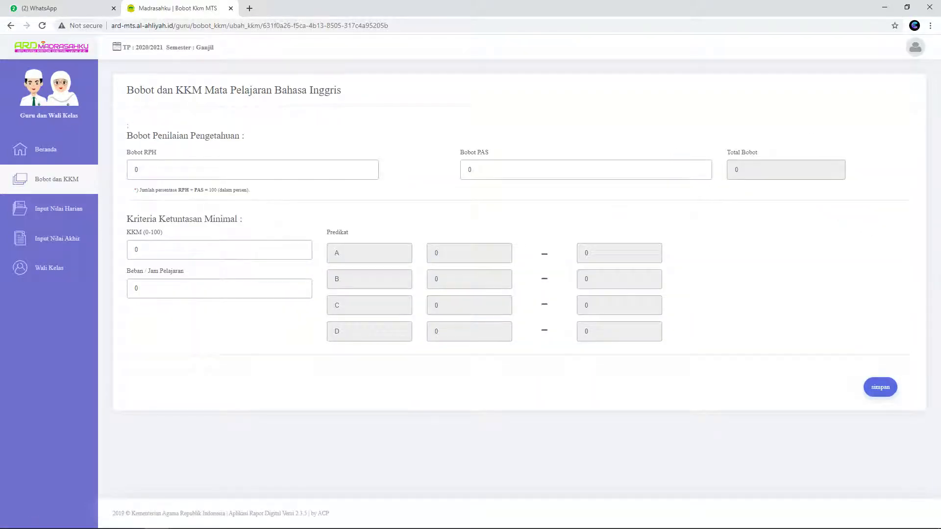
pyautogui.moveTo(143, 170); pyautogui.dragTo(87, 173)
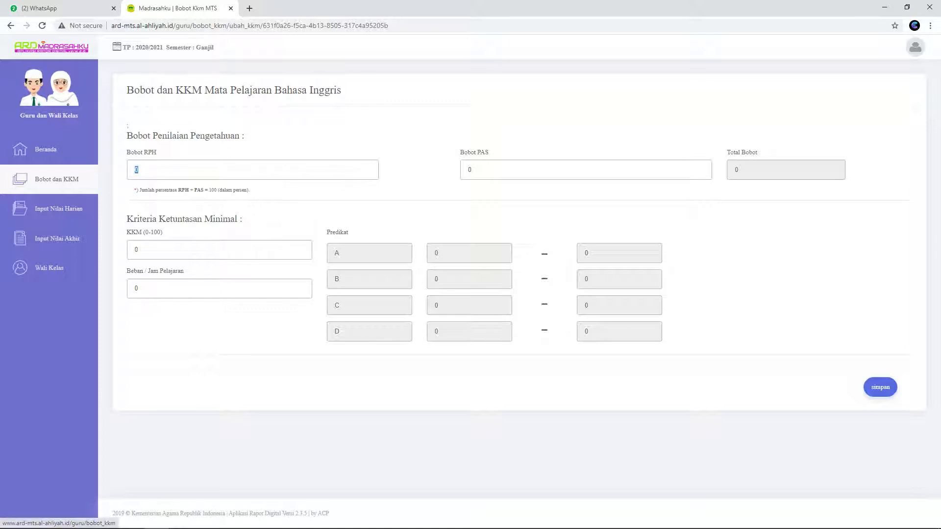
pyautogui.write('60')
pyautogui.moveTo(476, 170); pyautogui.dragTo(457, 170)
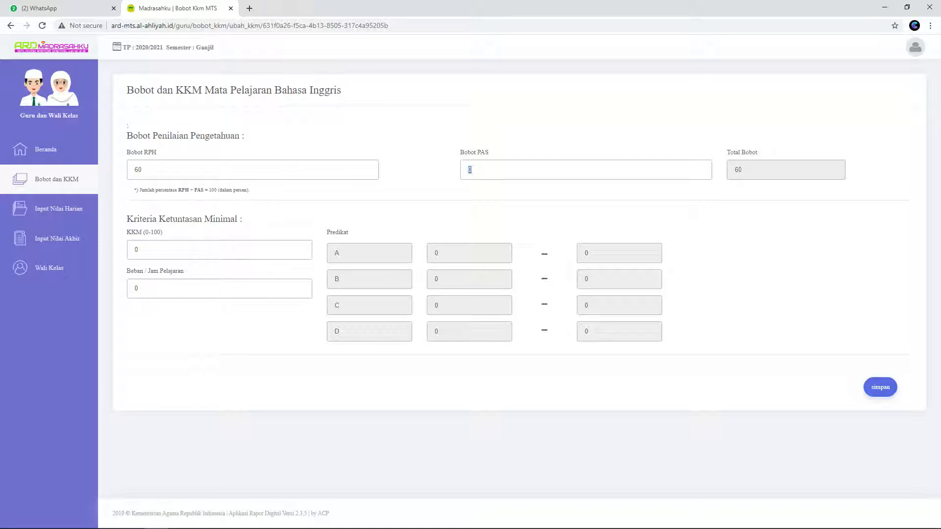
pyautogui.write('40')
# Step: Set the KKM to 70 and Beban / Jam Pelajaran to 4, and save the subject's settings
pyautogui.doubleClick(137, 249)
pyautogui.write('70')
pyautogui.press('Tab')
pyautogui.write('4')
pyautogui.click(880, 388)
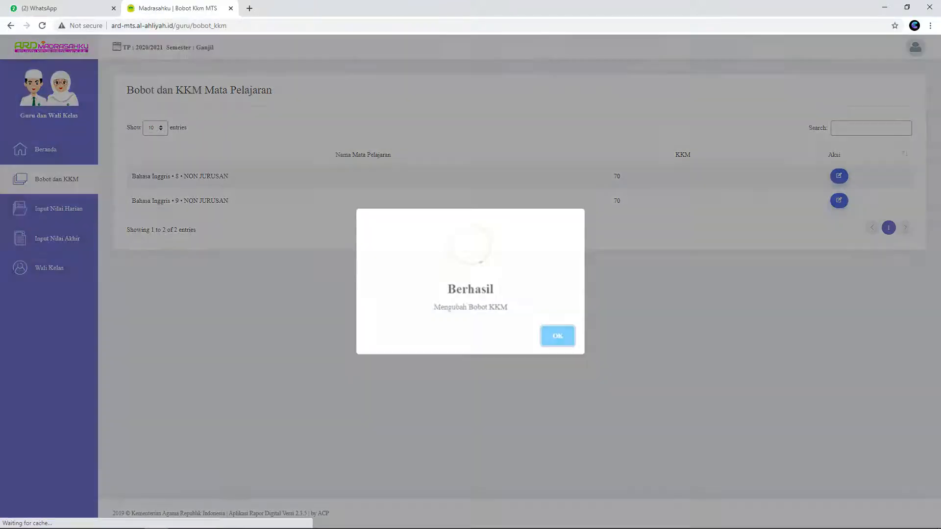
pyautogui.press('Return')
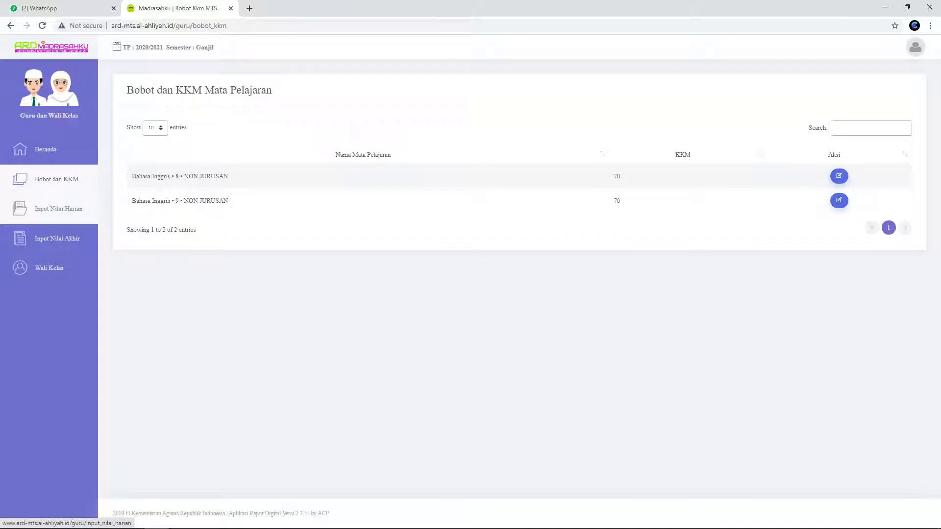
# Step: Open the Input Nilai Harian form of class 8 • NON JURUSAN • D for Bahasa Inggris 8 Kelompok A (Umum)
pyautogui.click(58, 209)
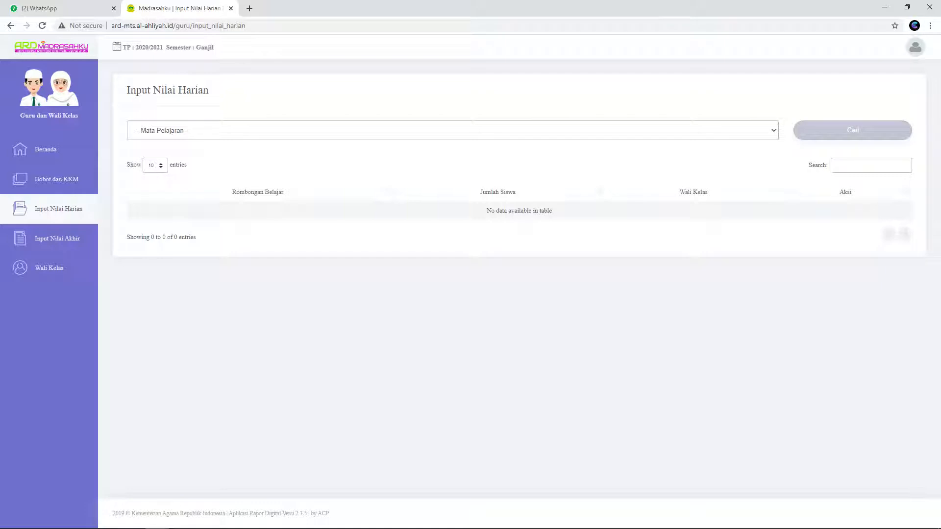
pyautogui.click(164, 131)
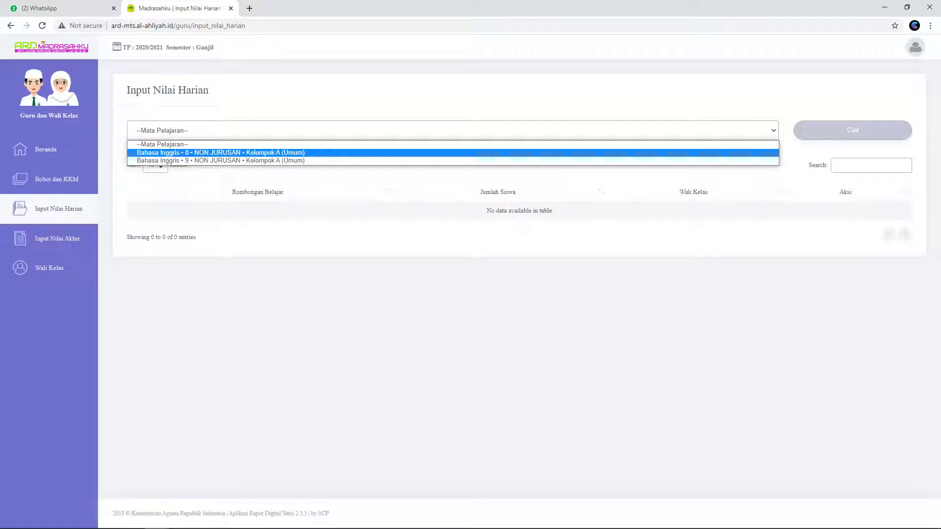
pyautogui.press('Return')
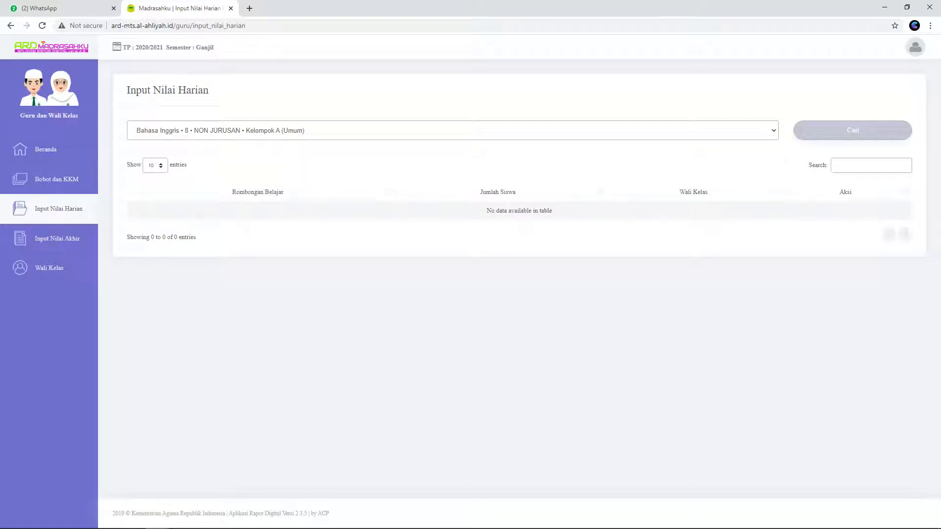
pyautogui.click(853, 131)
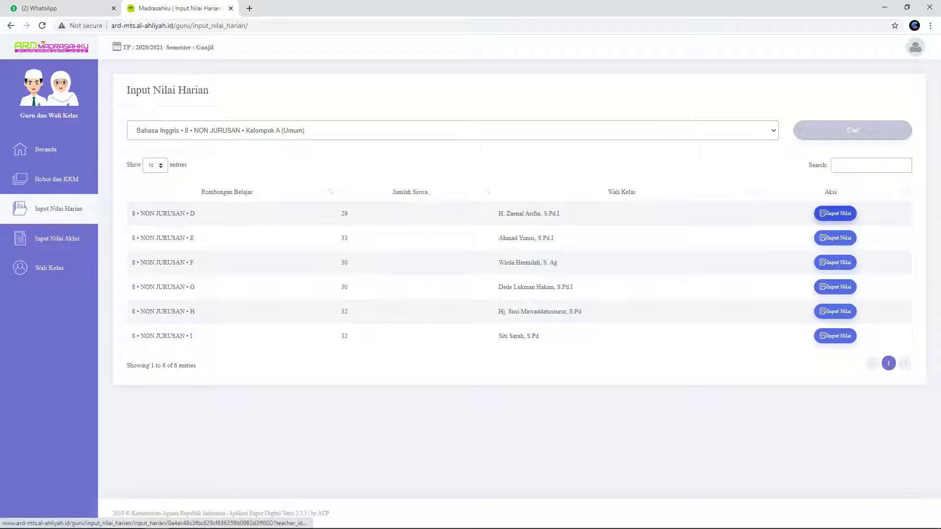
pyautogui.click(835, 213)
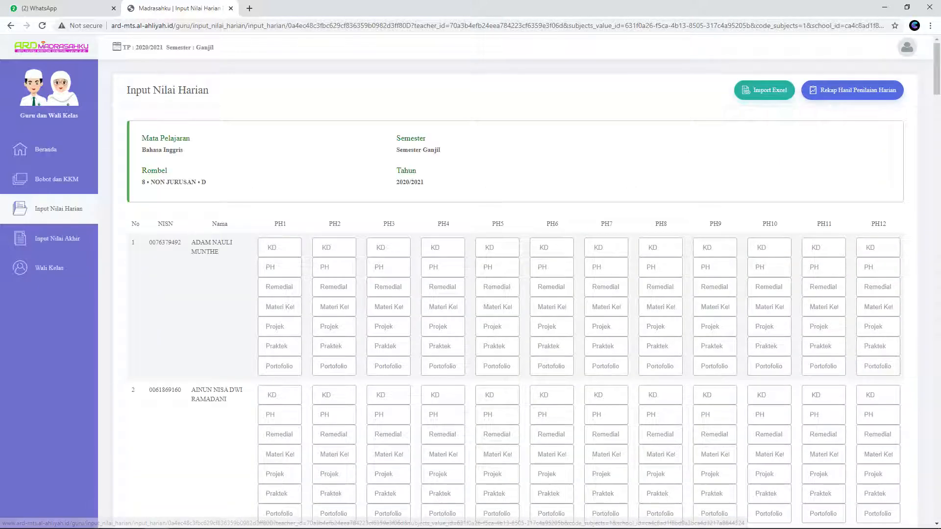
# Step: Examine the daily grade grid's student rows and their PH1 to PH12 score fields
pyautogui.scroll(-1, 514, 294)
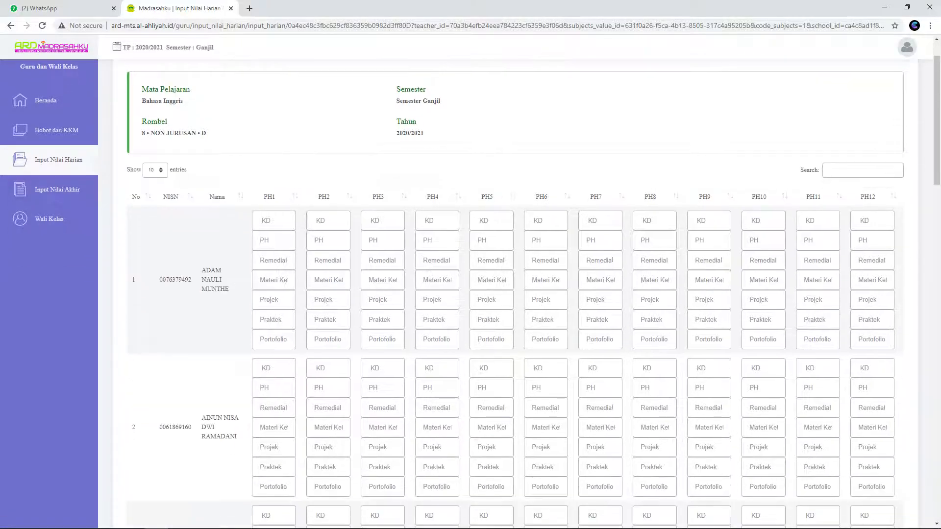
pyautogui.scroll(-2, 514, 294)
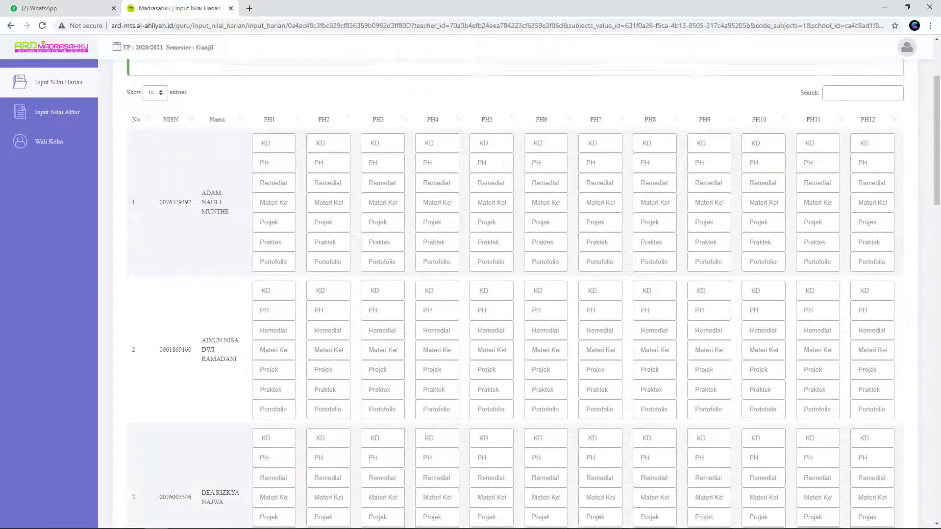
pyautogui.scroll(-2, 515, 294)
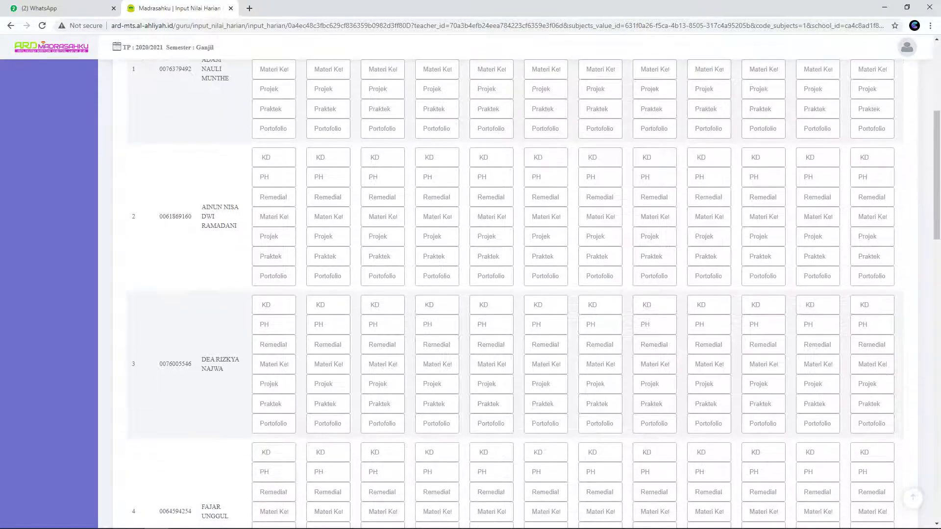
pyautogui.scroll(2, 515, 294)
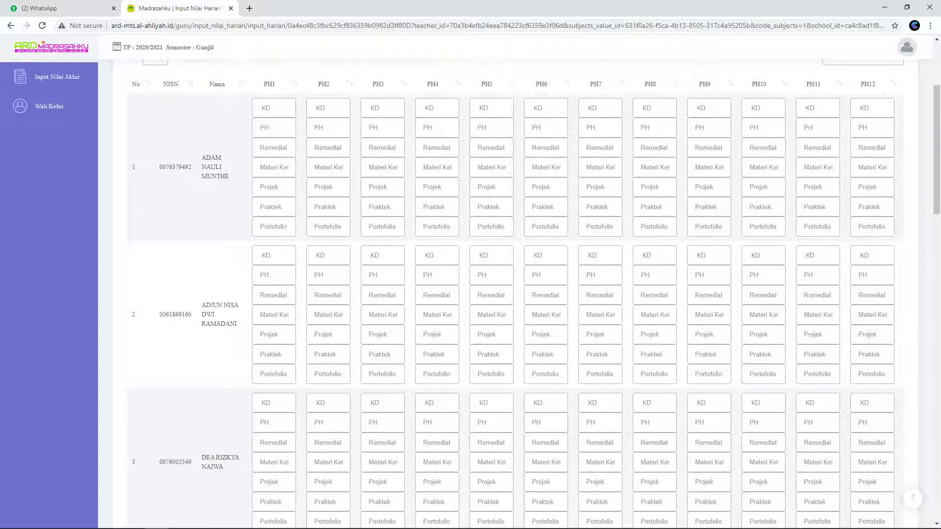
pyautogui.scroll(-5, 534, 294)
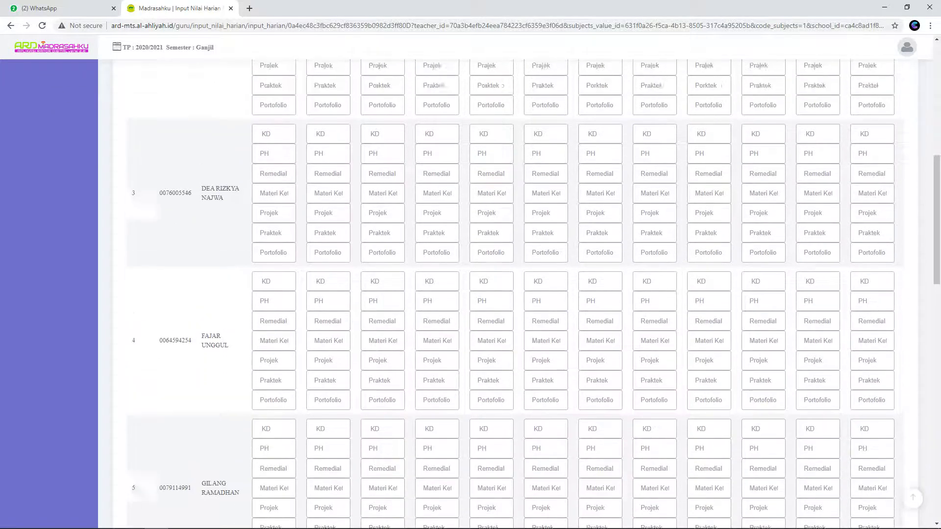
pyautogui.scroll(8, 535, 294)
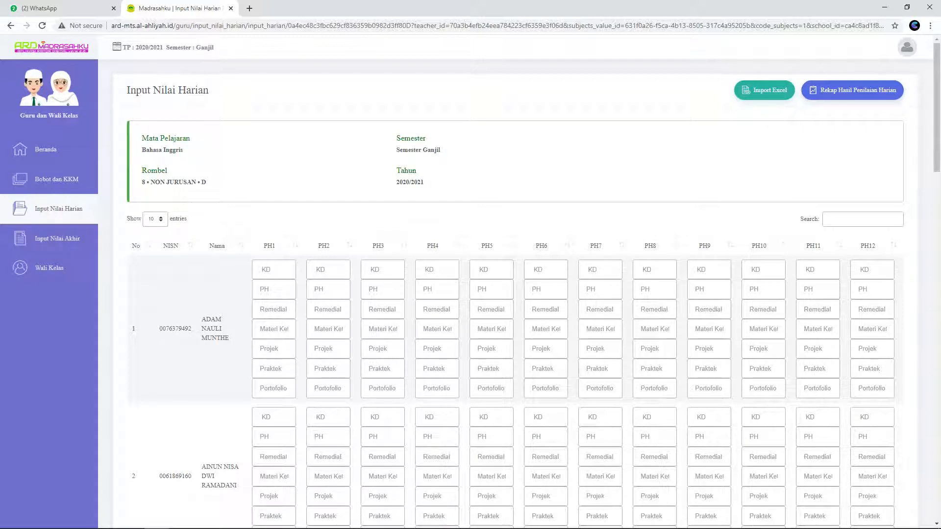
pyautogui.scroll(-2, 508, 294)
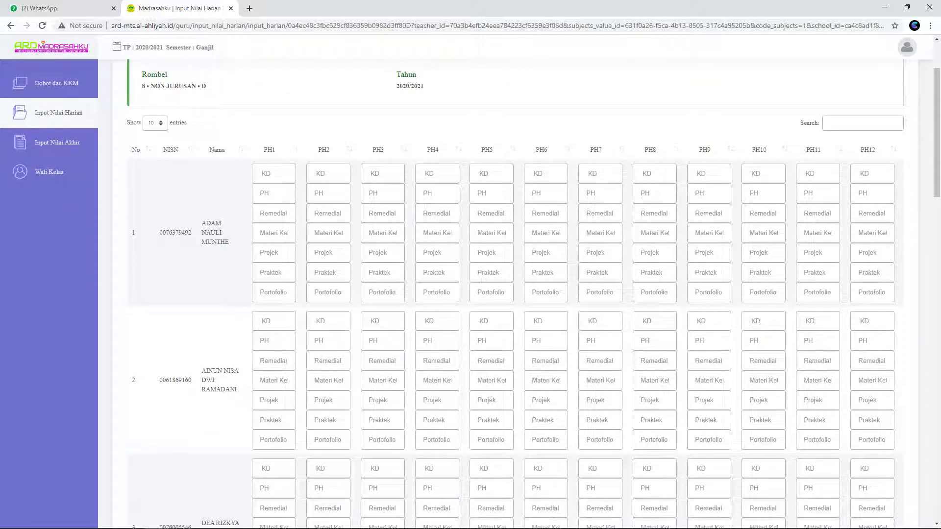
pyautogui.scroll(2, 508, 295)
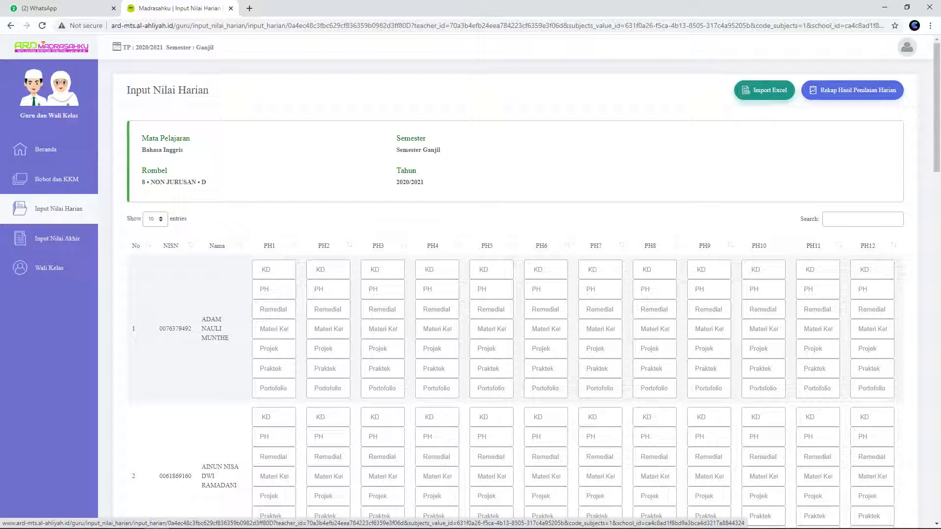
# Step: Download the daily grade Excel template for class 8 D, open it in Excel and enable editing
pyautogui.click(764, 90)
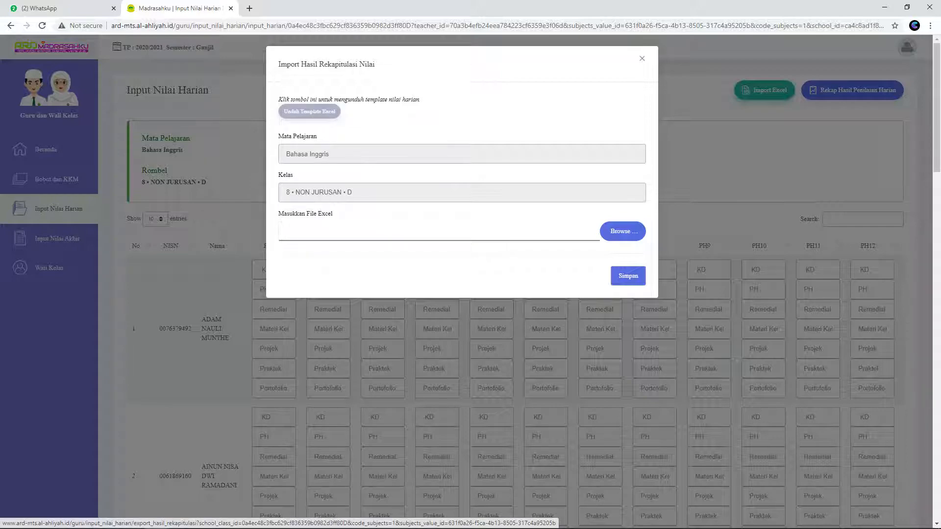
pyautogui.click(310, 111)
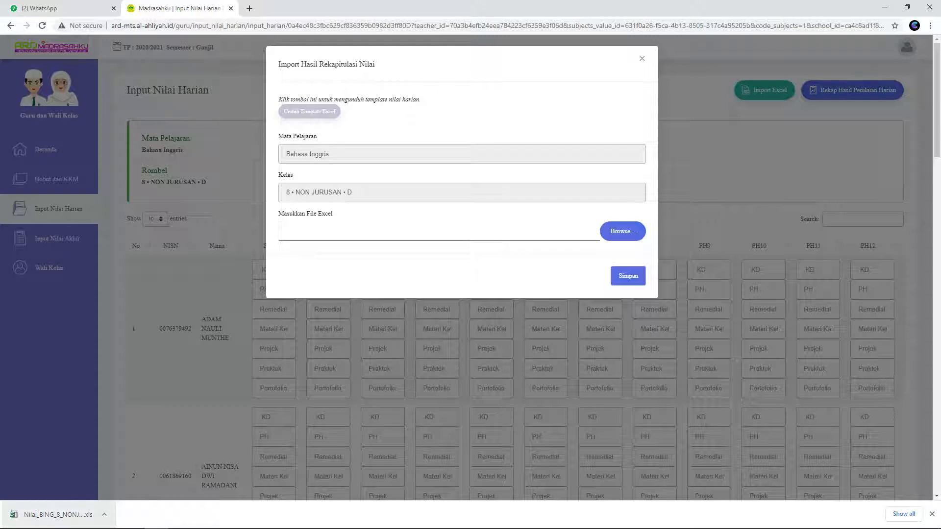
pyautogui.click(54, 515)
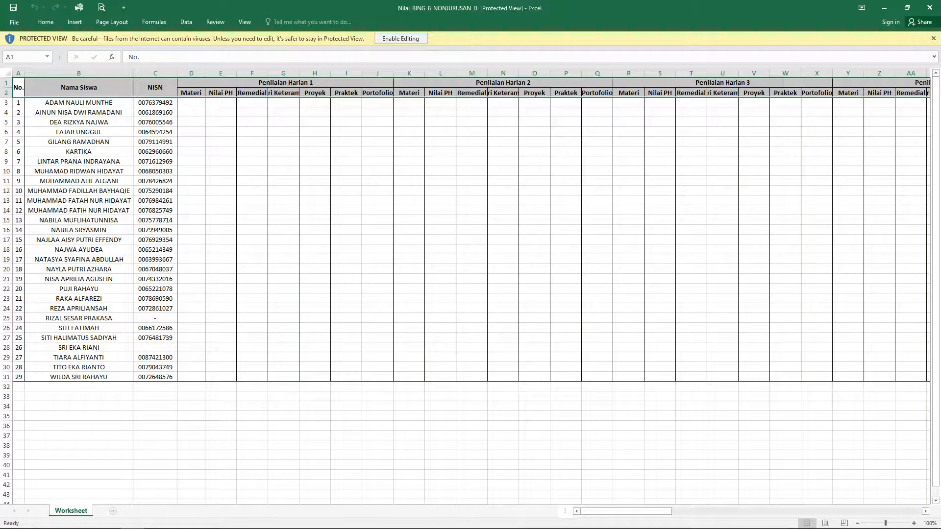
pyautogui.click(401, 38)
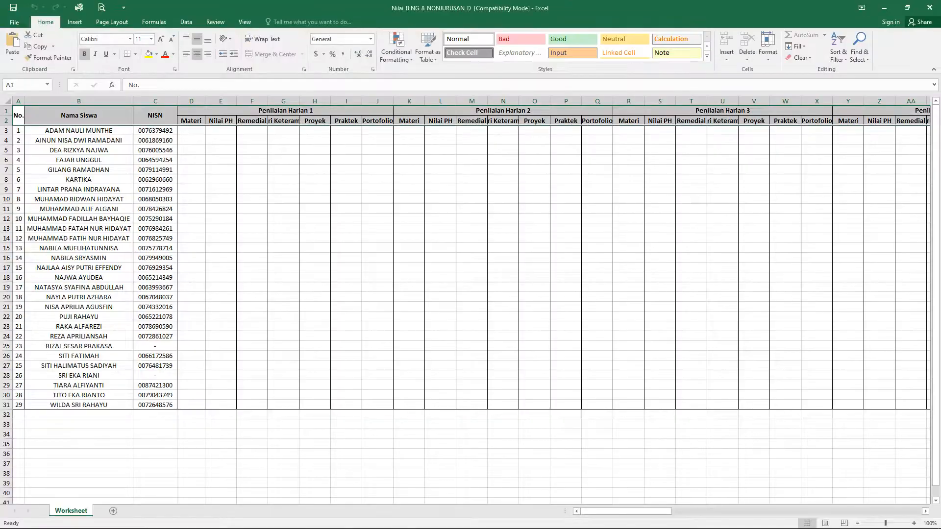
# Step: Review the template's Nama Siswa and NISN columns and the score columns under Penilaian Harian 1 and 2
pyautogui.click(408, 170)
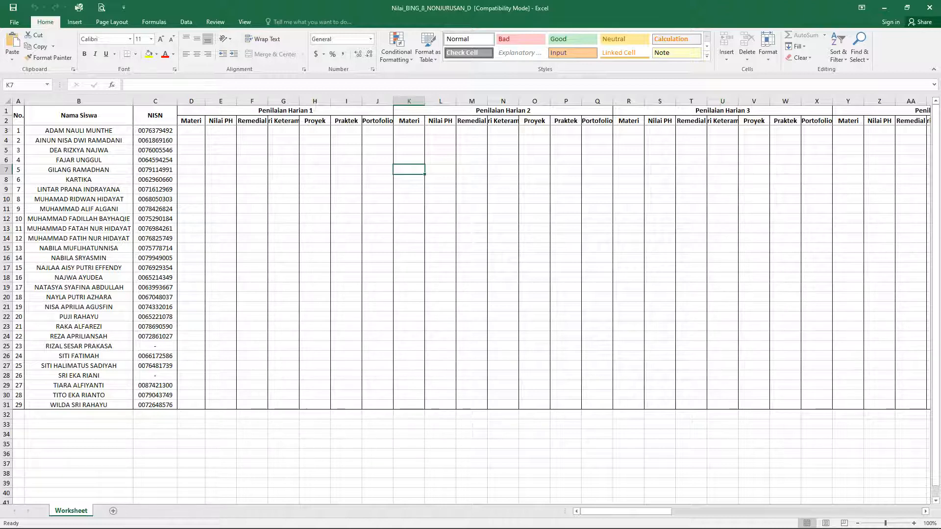
pyautogui.moveTo(79, 141); pyautogui.dragTo(156, 405)
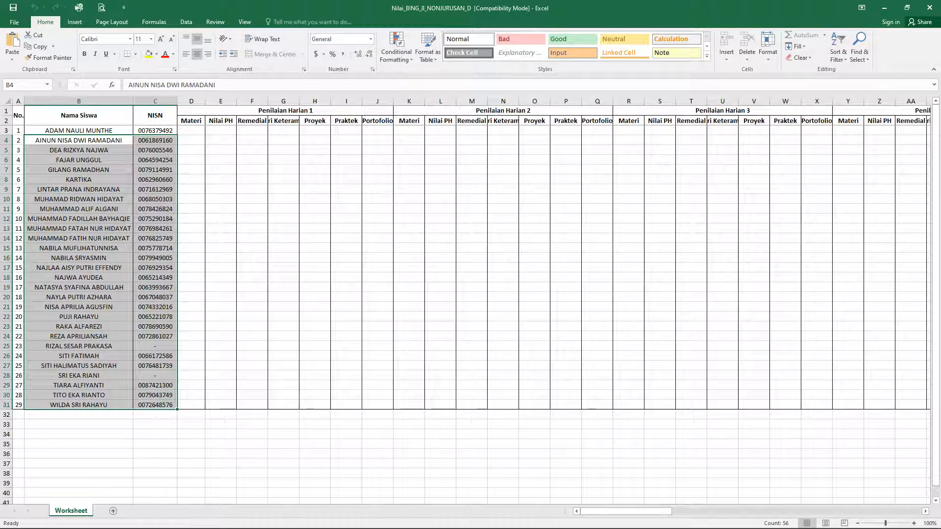
pyautogui.moveTo(78, 130); pyautogui.dragTo(169, 405)
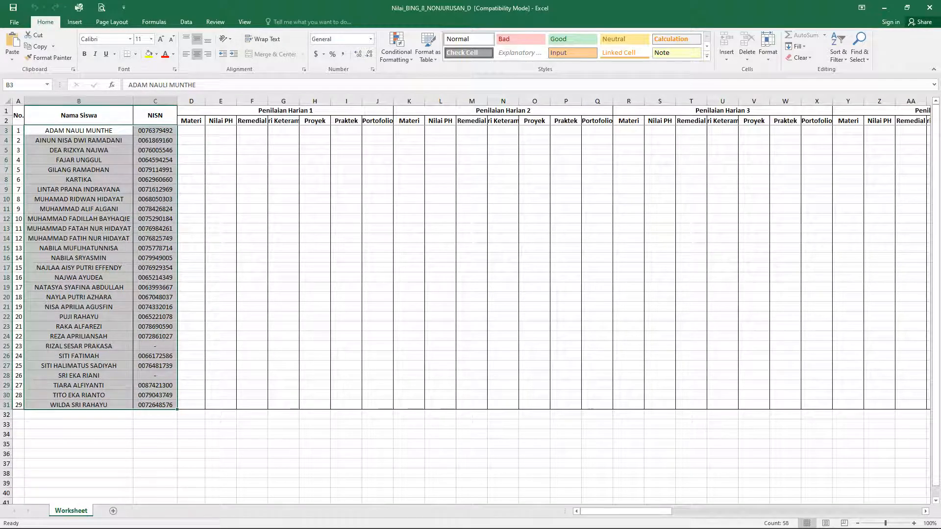
pyautogui.click(78, 199)
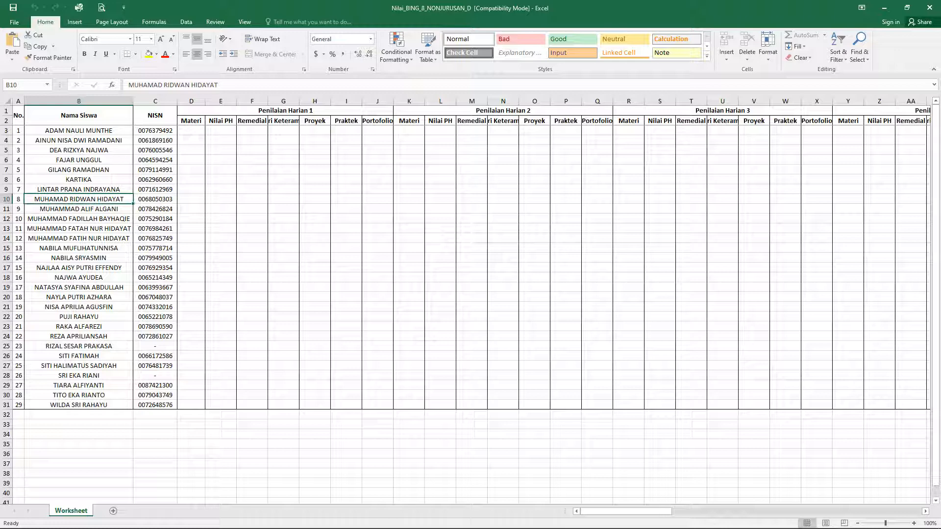
pyautogui.click(191, 130)
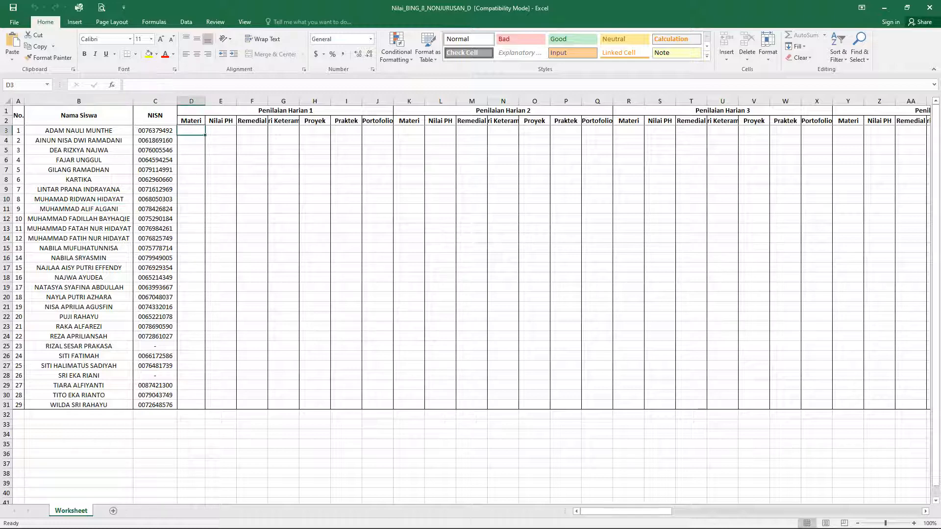
pyautogui.moveTo(192, 130)
pyautogui.mouseDown()
pyautogui.moveTo(191, 414)
pyautogui.moveTo(191, 404)
pyautogui.mouseUp()
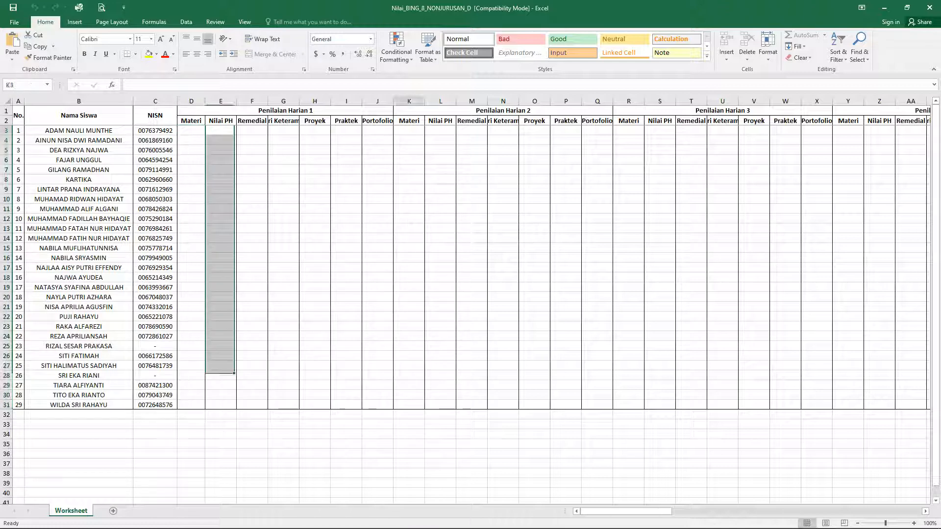
pyautogui.moveTo(409, 130); pyautogui.dragTo(409, 405)
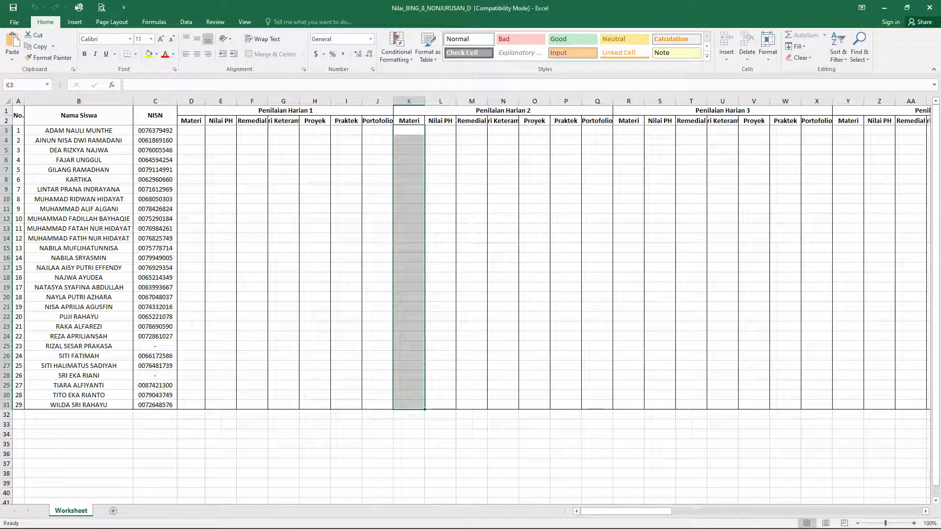
# Step: Examine the Materi columns under Penilaian Harian 1 to 4 and their student rows
pyautogui.moveTo(629, 130); pyautogui.dragTo(629, 405)
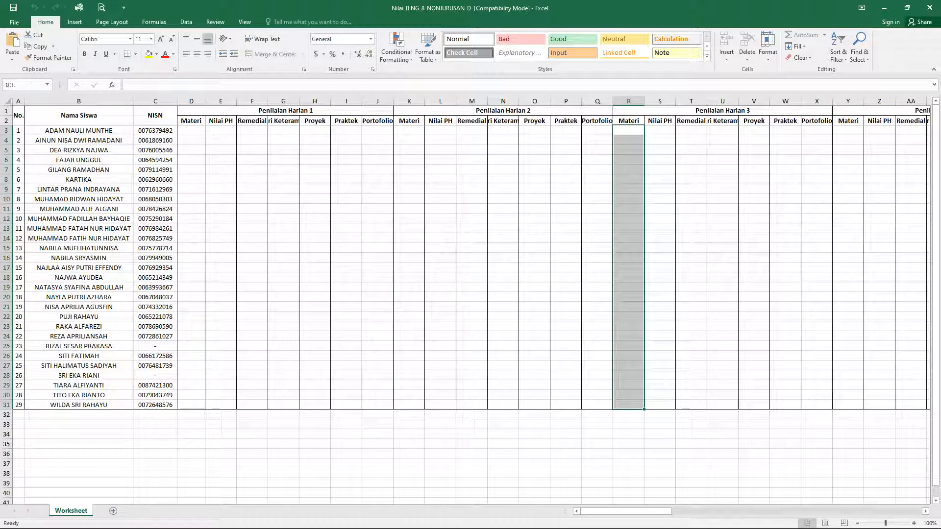
pyautogui.moveTo(848, 131); pyautogui.dragTo(848, 414)
pyautogui.moveTo(192, 131); pyautogui.dragTo(191, 405)
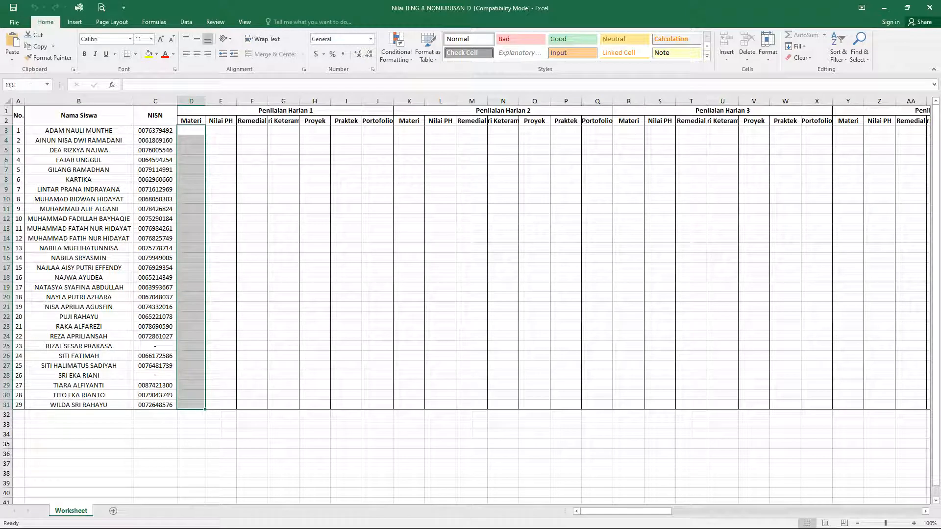
pyautogui.moveTo(191, 120); pyautogui.dragTo(191, 395)
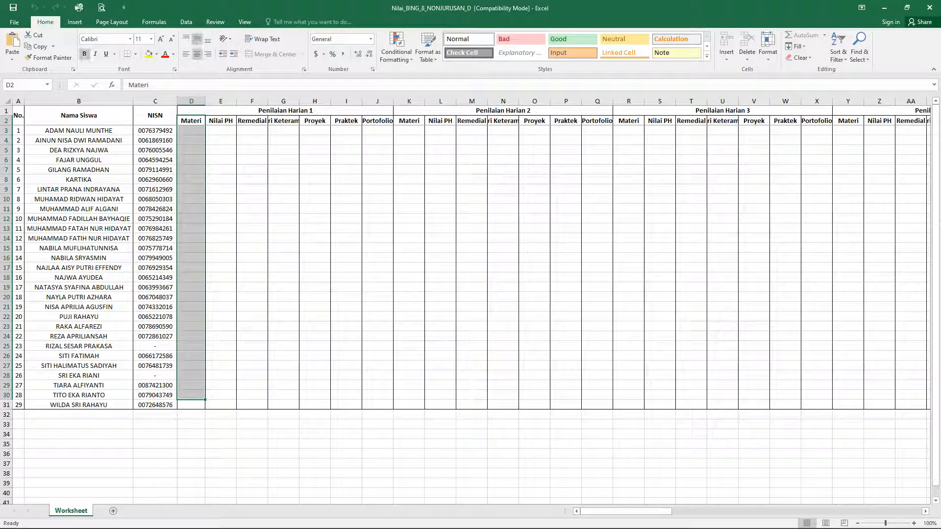
pyautogui.moveTo(409, 120); pyautogui.dragTo(409, 404)
# Step: Fill the Penilaian Harian 1 header block with yellow and the Penilaian Harian 2 header block with green
pyautogui.moveTo(285, 110); pyautogui.dragTo(285, 121)
pyautogui.click(148, 54)
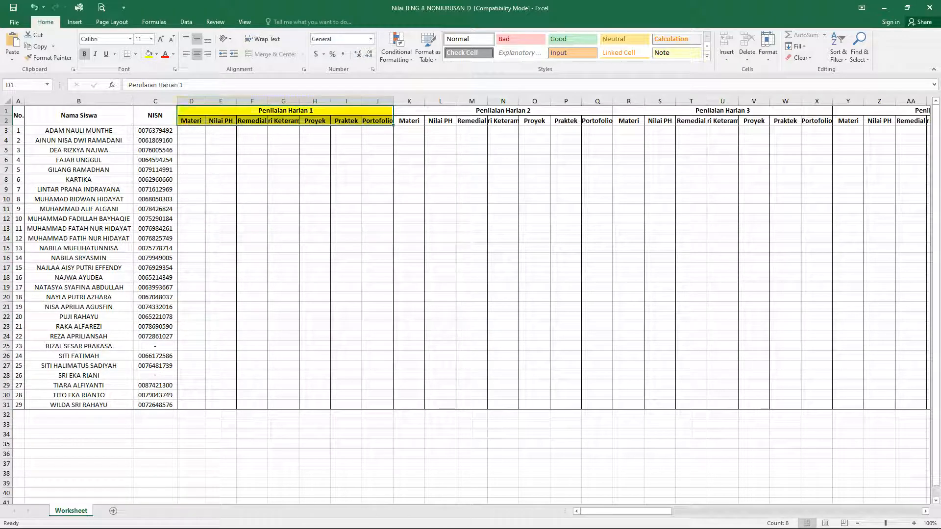
pyautogui.click(503, 111)
pyautogui.moveTo(503, 110); pyautogui.dragTo(503, 121)
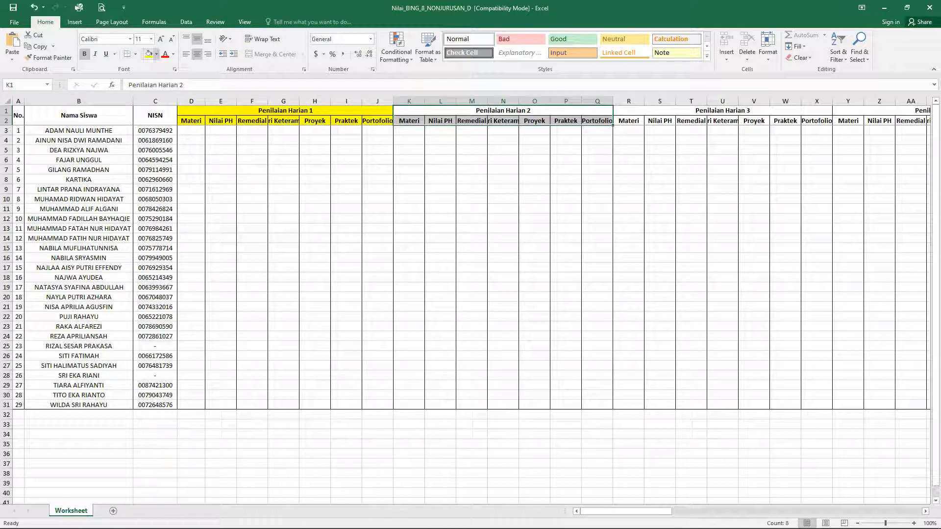
pyautogui.click(157, 54)
pyautogui.click(190, 131)
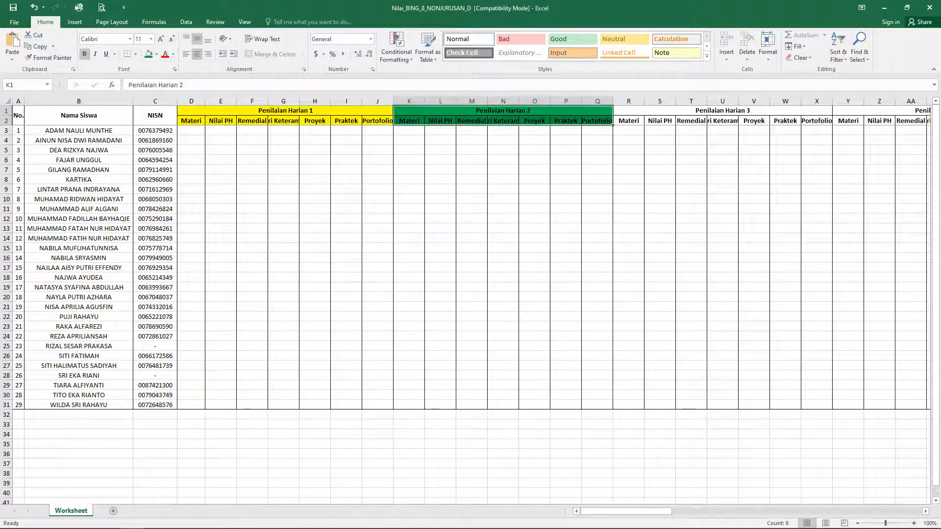
# Step: Fill the Penilaian Harian 3 title and its subheaders with yellow
pyautogui.moveTo(722, 111); pyautogui.dragTo(722, 121)
pyautogui.click(148, 53)
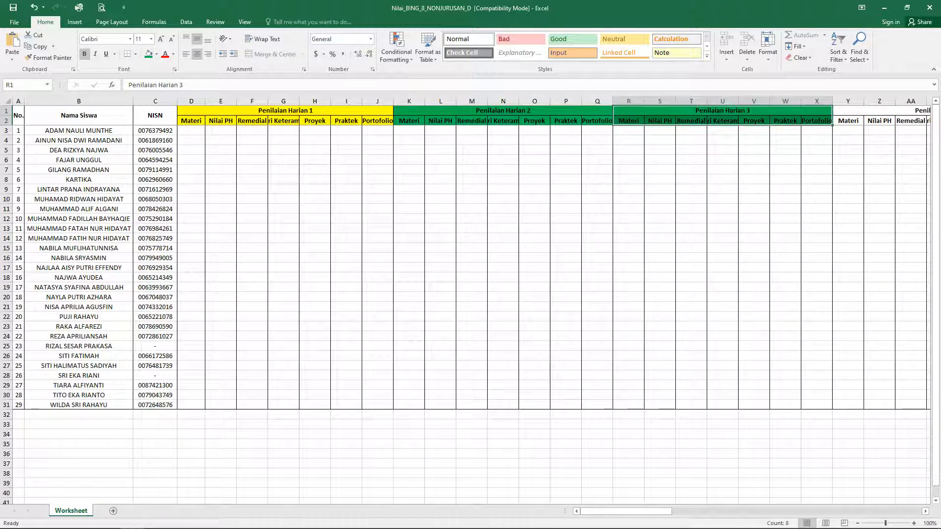
pyautogui.click(156, 53)
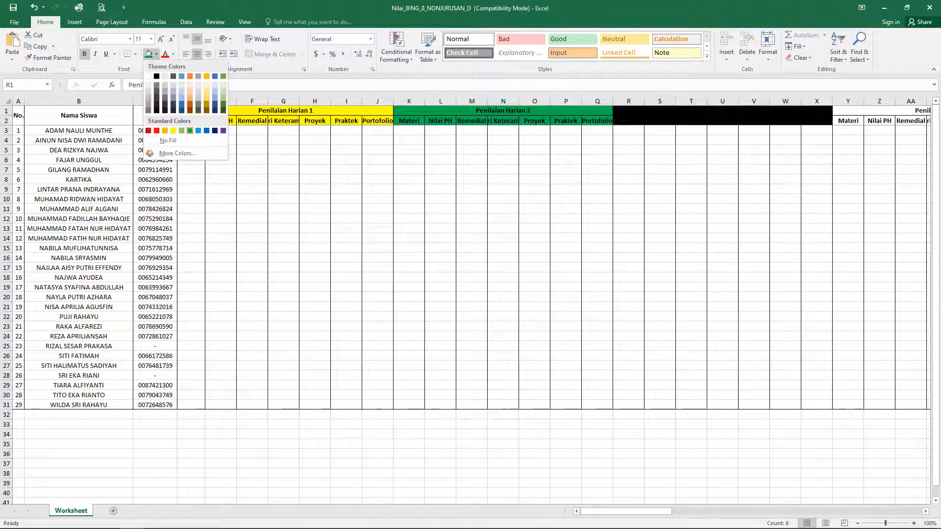
pyautogui.click(173, 131)
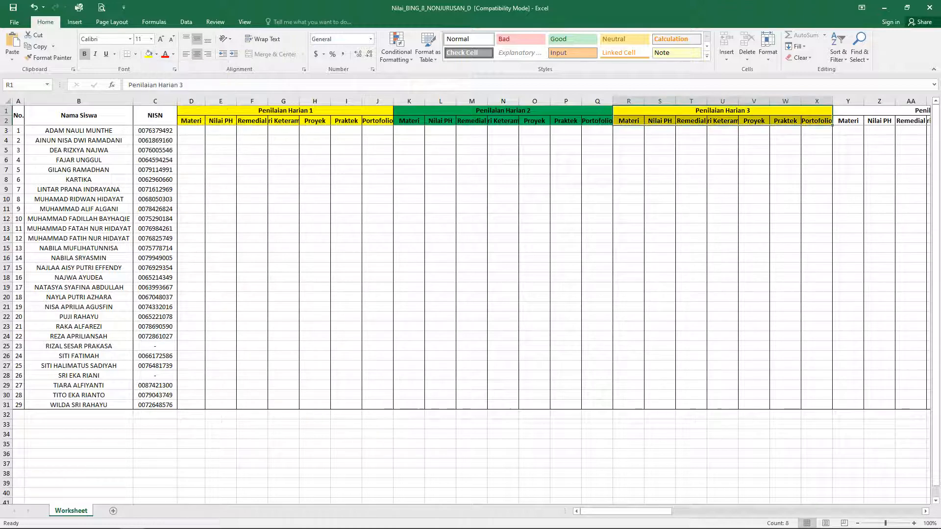
# Step: Fill the Penilaian Harian 4 title and its subheaders with light green
pyautogui.moveTo(877, 111); pyautogui.dragTo(877, 121)
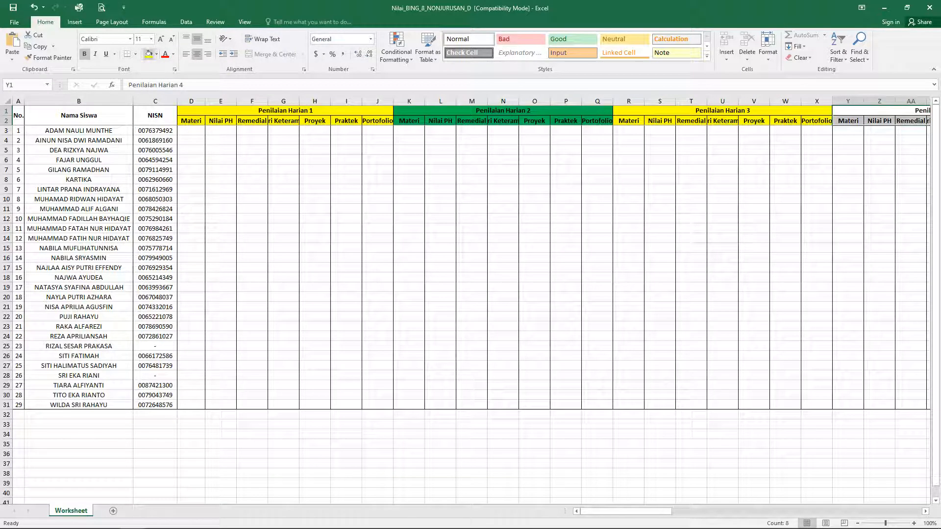
pyautogui.click(157, 53)
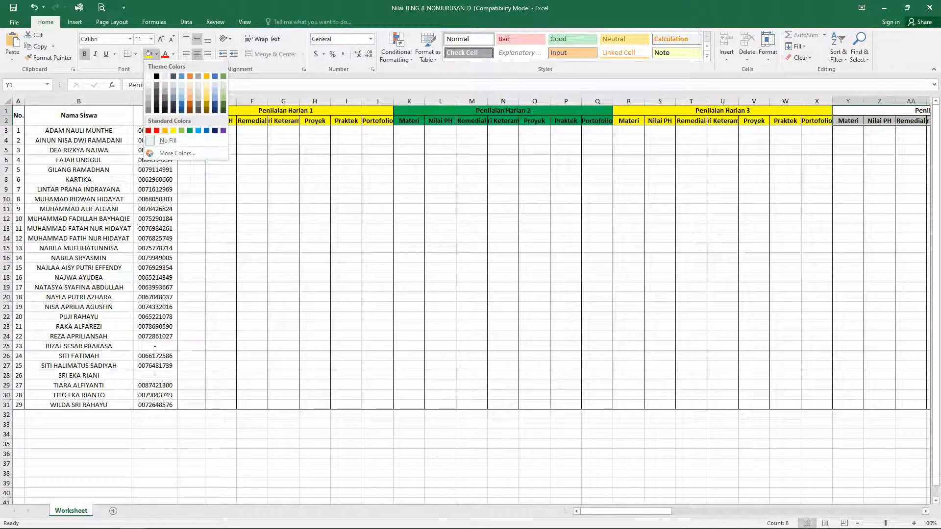
pyautogui.click(223, 97)
pyautogui.click(691, 160)
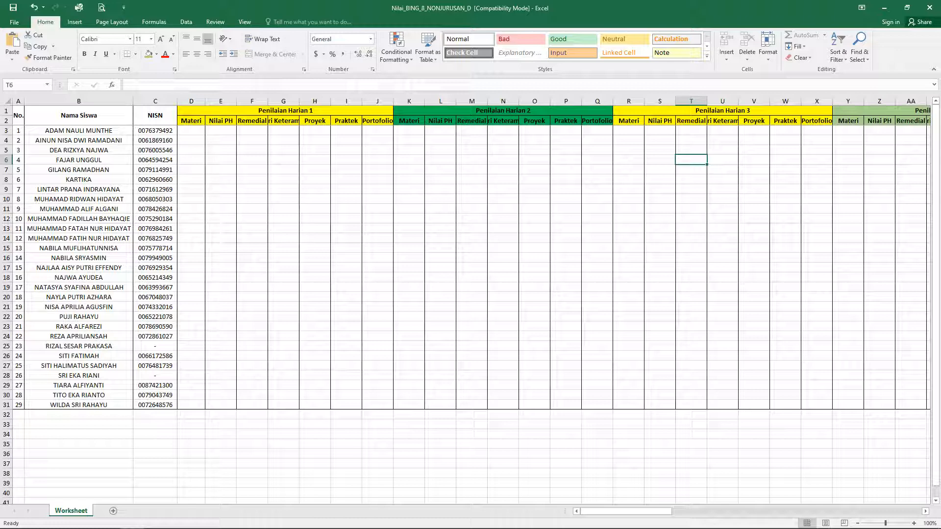
# Step: Enter the Nilai PH scores 80 in E3 and 96 in E4 under Penilaian Harian 1
pyautogui.click(220, 131)
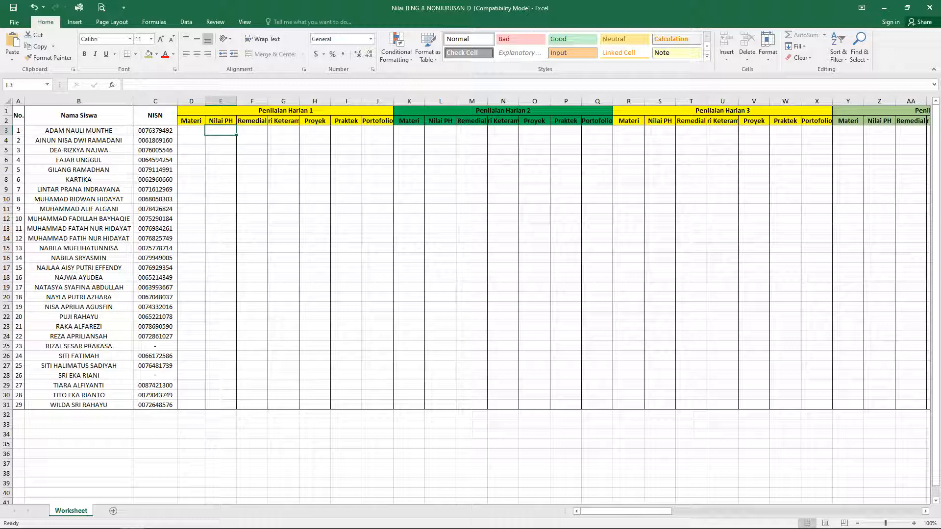
pyautogui.write('80')
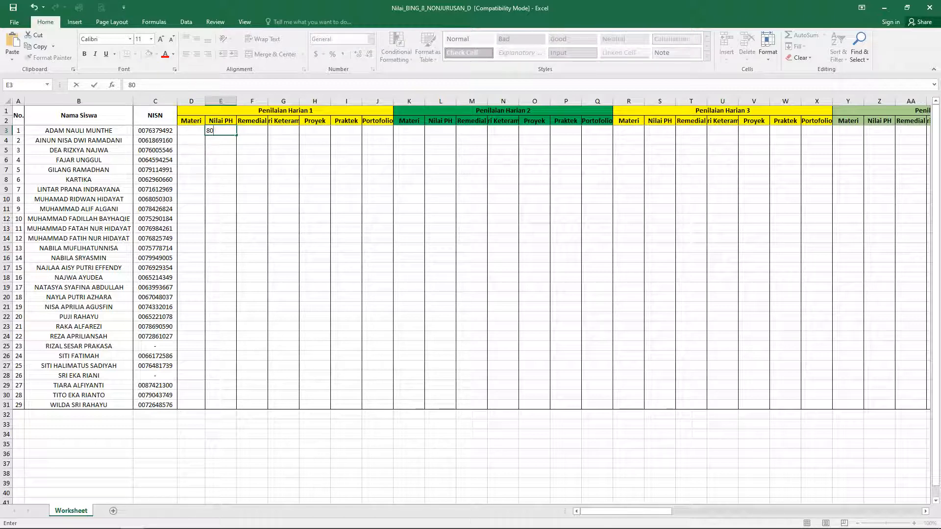
pyautogui.press('Return')
pyautogui.write('96')
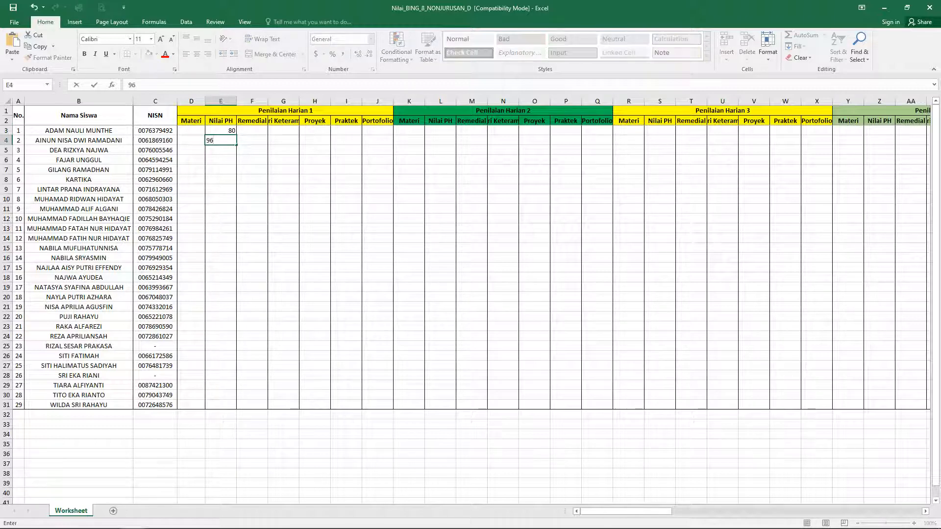
pyautogui.press('Return')
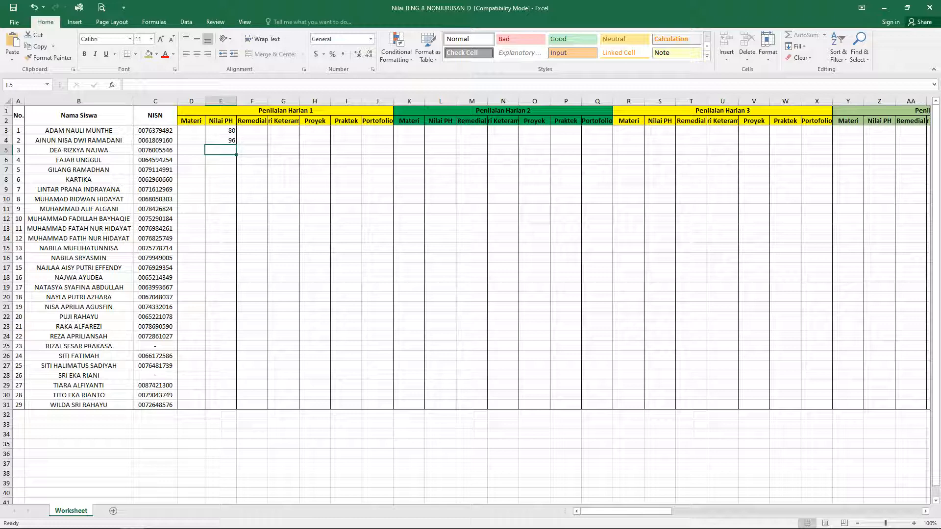
# Step: Copy the two Nilai PH scores in E3:E4 into E5:E6
pyautogui.press('Up')
pyautogui.press('Up')
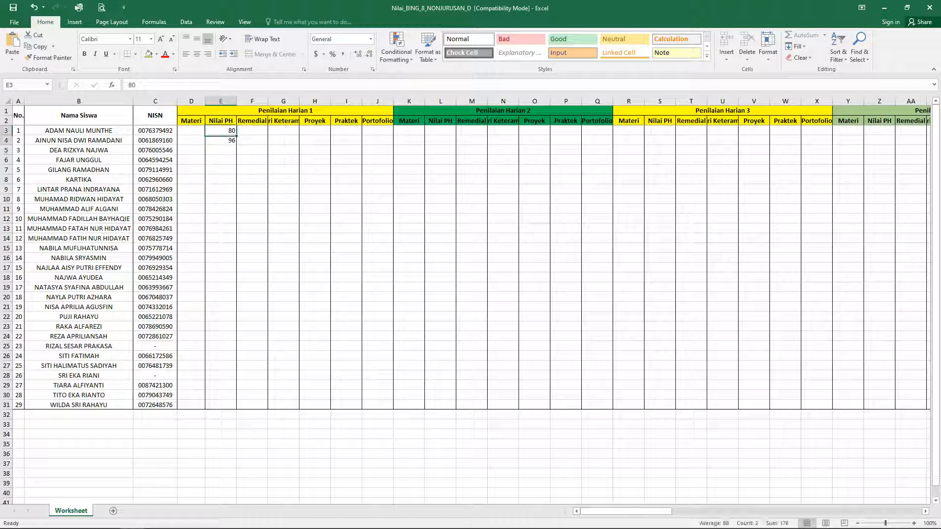
pyautogui.hotkey('shift', 'Down')
pyautogui.hotkey('ctrl', 'c')
pyautogui.press('Down')
pyautogui.press('Down')
pyautogui.hotkey('shift', 'Down')
pyautogui.hotkey('shift', 'Down')
pyautogui.hotkey('shift', 'Down')
pyautogui.hotkey('shift', 'Down')
pyautogui.hotkey('shift', 'Down')
pyautogui.hotkey('shift', 'Down')
pyautogui.hotkey('shift', 'Down')
pyautogui.hotkey('shift', 'Down')
pyautogui.hotkey('shift', 'Down')
pyautogui.hotkey('shift', 'Down')
pyautogui.hotkey('shift', 'Down')
pyautogui.hotkey('shift', 'Down')
pyautogui.hotkey('shift', 'Down')
pyautogui.hotkey('shift', 'Down')
pyautogui.hotkey('shift', 'Down')
pyautogui.hotkey('shift', 'Down')
pyautogui.hotkey('shift', 'Down')
pyautogui.hotkey('shift', 'Down')
pyautogui.hotkey('shift', 'Down')
pyautogui.hotkey('shift', 'Down')
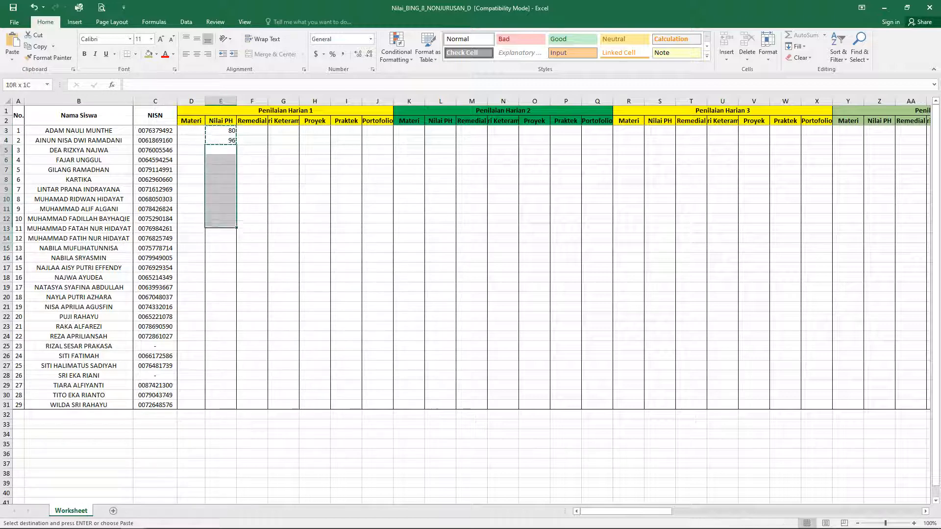
pyautogui.press('Return')
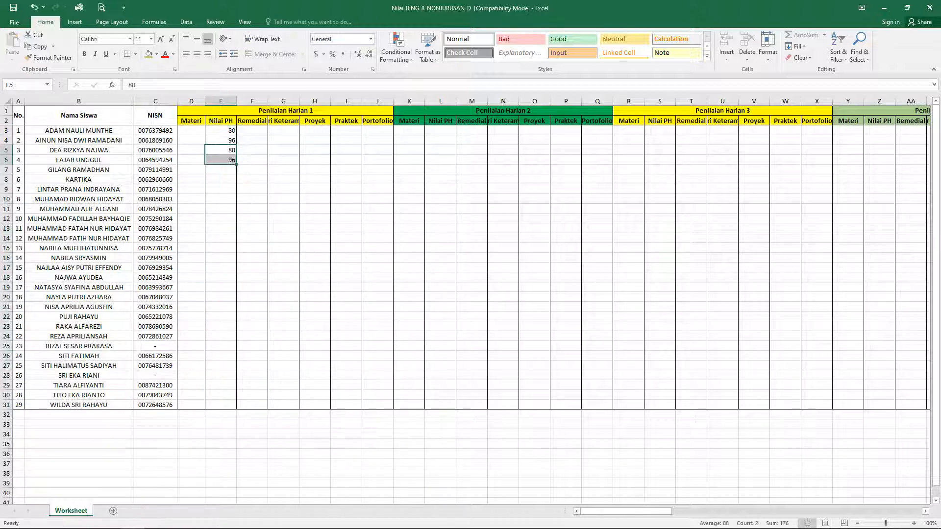
# Step: Copy the score pair in E5:E6 into E7:E8 of the Nilai PH column
pyautogui.hotkey('ctrl', 'c')
pyautogui.press('Down')
pyautogui.press('Down')
pyautogui.hotkey('shift', 'Down')
pyautogui.hotkey('shift', 'Down')
pyautogui.hotkey('shift', 'Down')
pyautogui.hotkey('shift', 'Down')
pyautogui.hotkey('shift', 'Down')
pyautogui.hotkey('shift', 'Down')
pyautogui.hotkey('shift', 'Down')
pyautogui.hotkey('shift', 'Down')
pyautogui.hotkey('shift', 'Down')
pyautogui.hotkey('shift', 'Down')
pyautogui.hotkey('shift', 'Down')
pyautogui.hotkey('shift', 'Down')
pyautogui.hotkey('shift', 'Down')
pyautogui.hotkey('shift', 'Down')
pyautogui.hotkey('shift', 'Down')
pyautogui.hotkey('shift', 'Down')
pyautogui.hotkey('shift', 'Down')
pyautogui.hotkey('shift', 'Down')
pyautogui.hotkey('shift', 'Down')
pyautogui.hotkey('shift', 'Down')
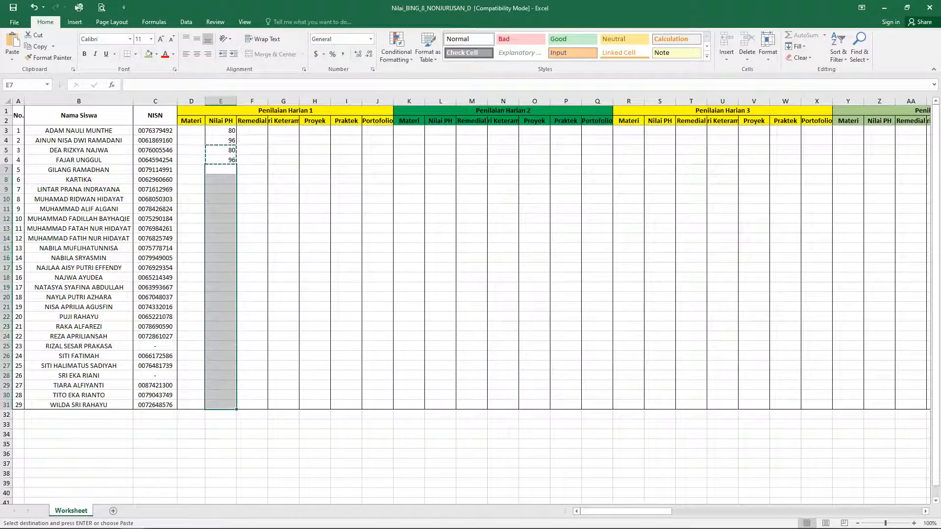
pyautogui.press('Return')
# Step: Copy the six scores in E3:E8 and paste them at E9, E15 and E21 to fill Nilai PH through row 26
pyautogui.click(220, 130)
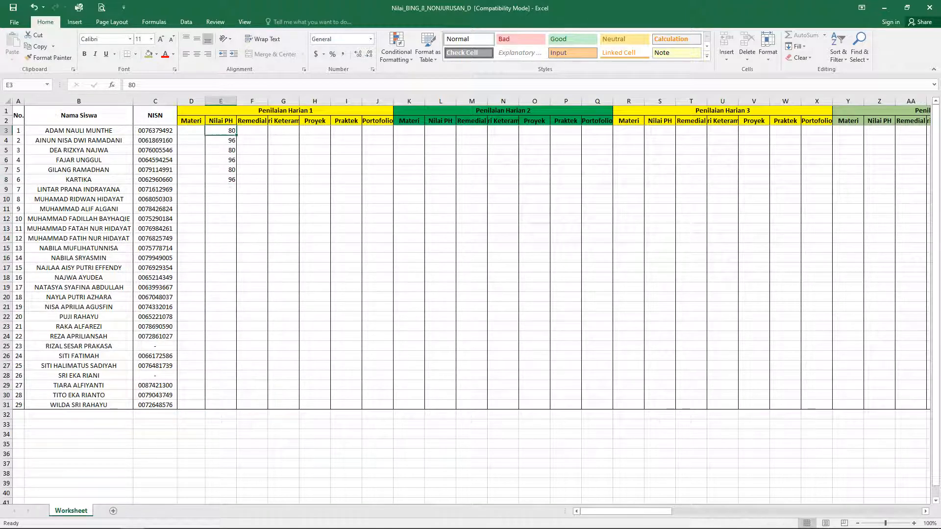
pyautogui.hotkey('ctrl', 'Down')
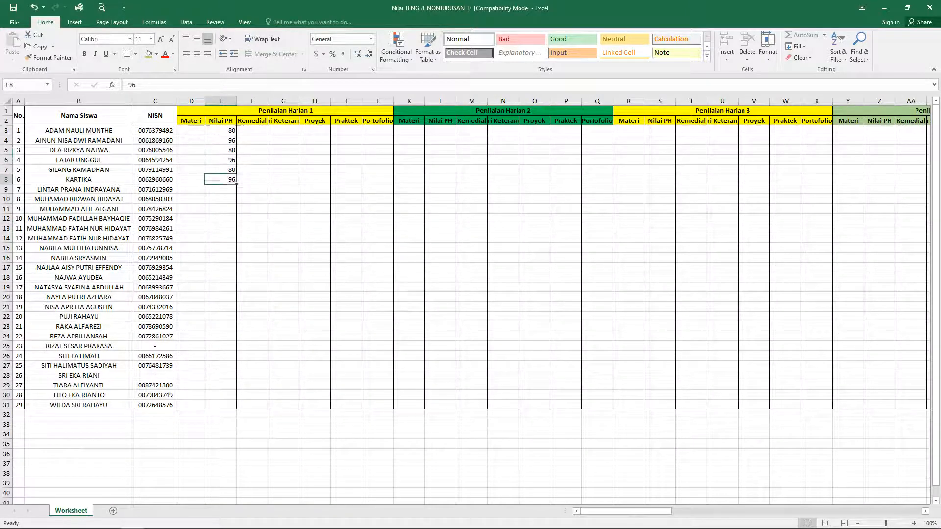
pyautogui.moveTo(221, 131); pyautogui.dragTo(220, 179)
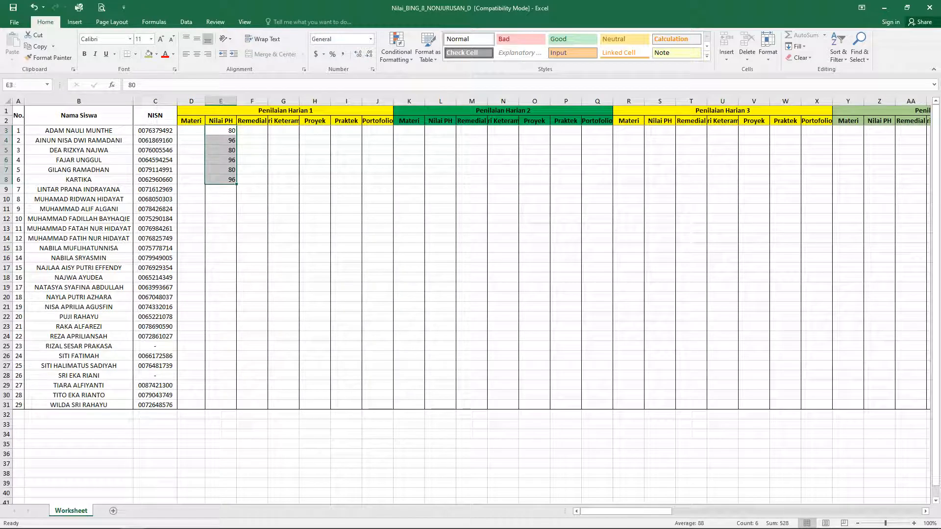
pyautogui.hotkey('ctrl', 'c')
pyautogui.click(221, 190)
pyautogui.hotkey('ctrl', 'v')
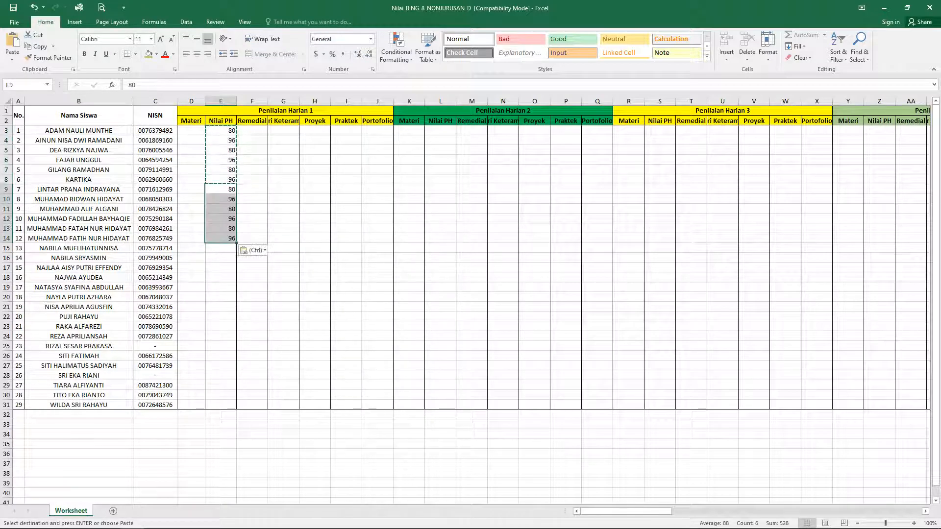
pyautogui.click(221, 248)
pyautogui.hotkey('ctrl', 'v')
pyautogui.click(221, 307)
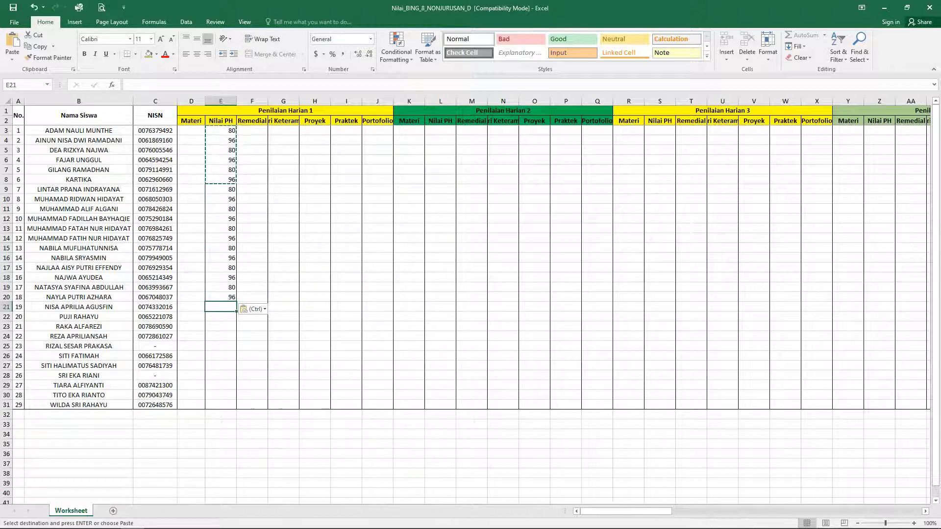
pyautogui.hotkey('ctrl', 'v')
pyautogui.click(221, 366)
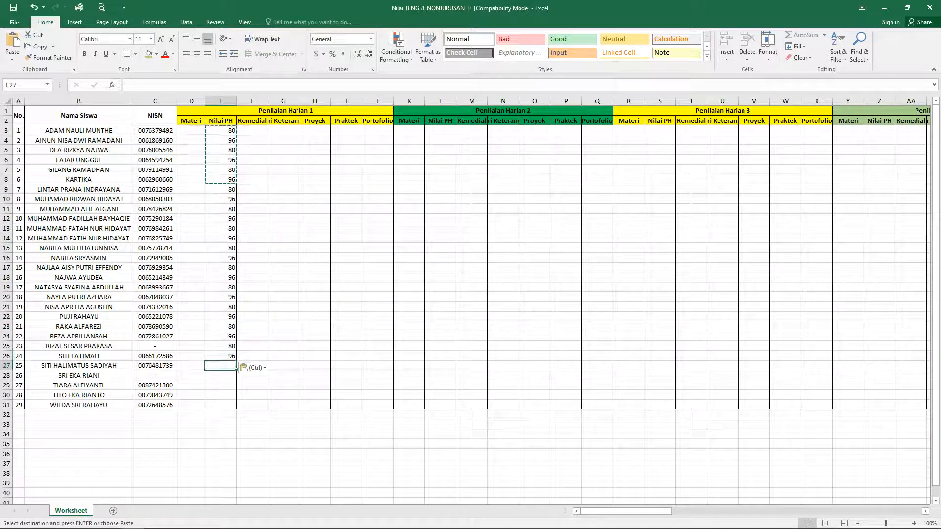
# Step: Complete the Nilai PH column by copying E23:E26 into E27:E30 and E30 into E31
pyautogui.moveTo(220, 326); pyautogui.dragTo(221, 355)
pyautogui.hotkey('ctrl', 'c')
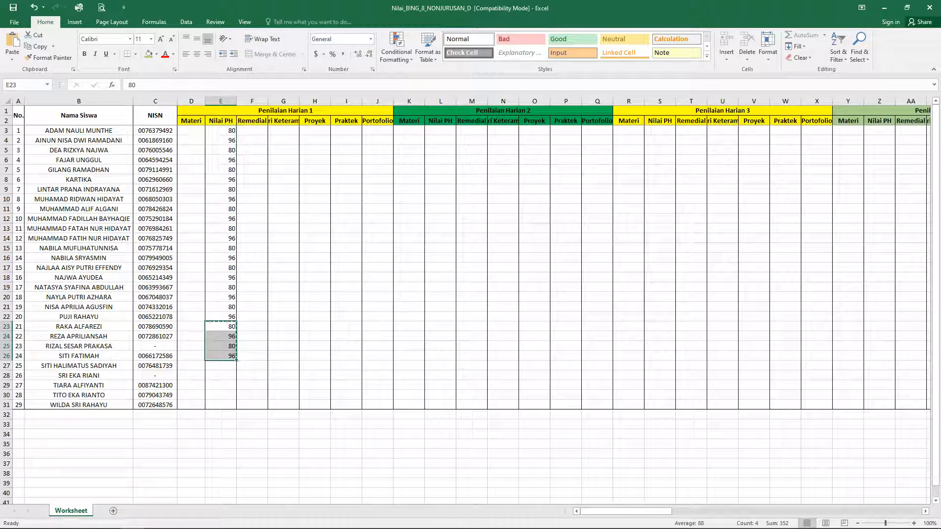
pyautogui.click(221, 365)
pyautogui.hotkey('ctrl', 'v')
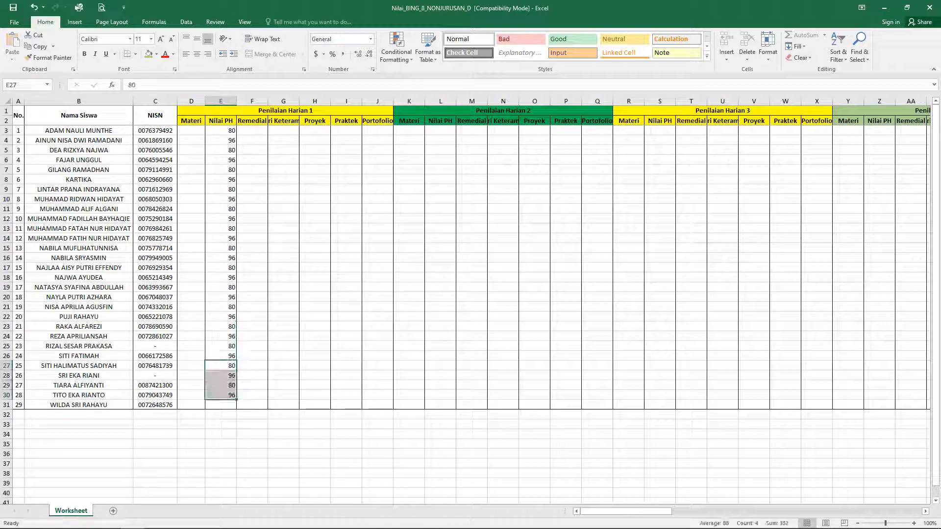
pyautogui.click(221, 395)
pyautogui.hotkey('ctrl', 'c')
pyautogui.click(220, 405)
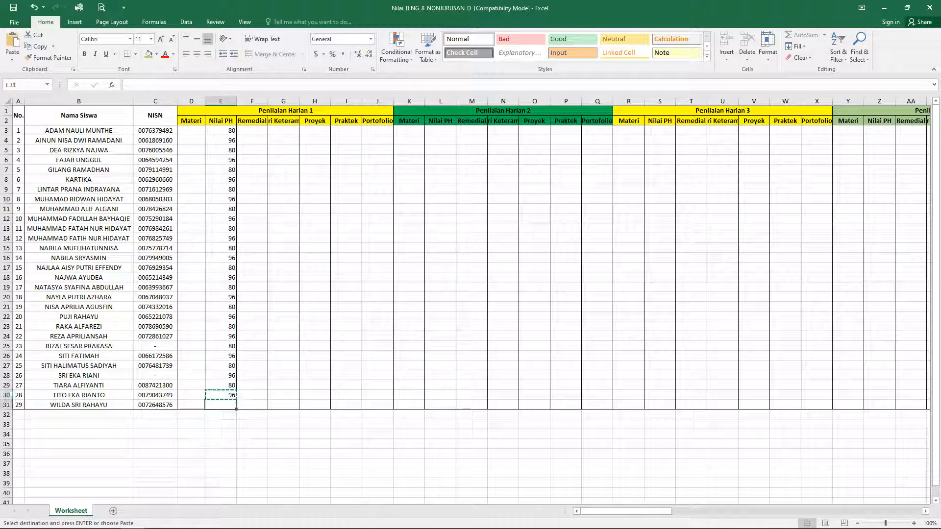
pyautogui.press('Return')
# Step: Copy the Nilai PH scores in E3:E31 into columns G, H (Proyek) and I (Praktek) of Penilaian Harian 1
pyautogui.moveTo(221, 130); pyautogui.dragTo(220, 405)
pyautogui.hotkey('ctrl', 'c')
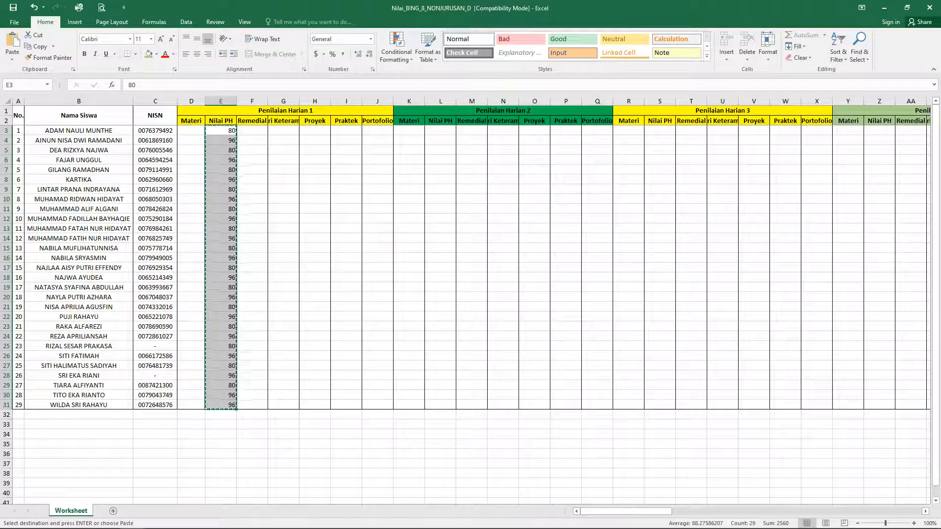
pyautogui.press('Right')
pyautogui.press('Right')
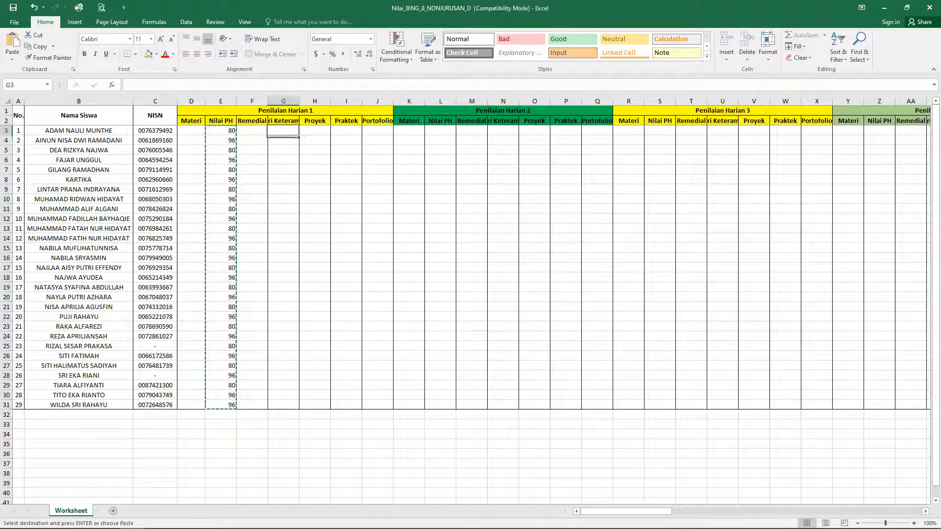
pyautogui.hotkey('ctrl', 'v')
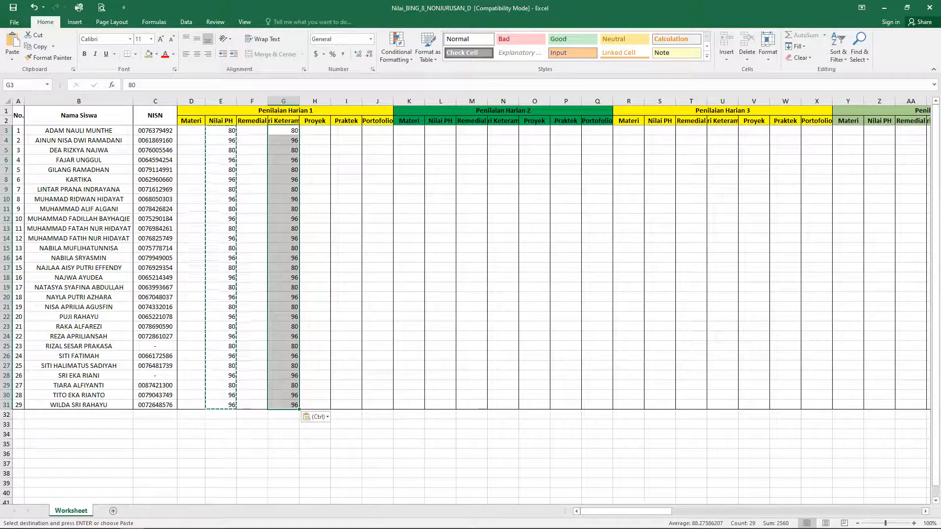
pyautogui.press('Right')
pyautogui.hotkey('ctrl', 'v')
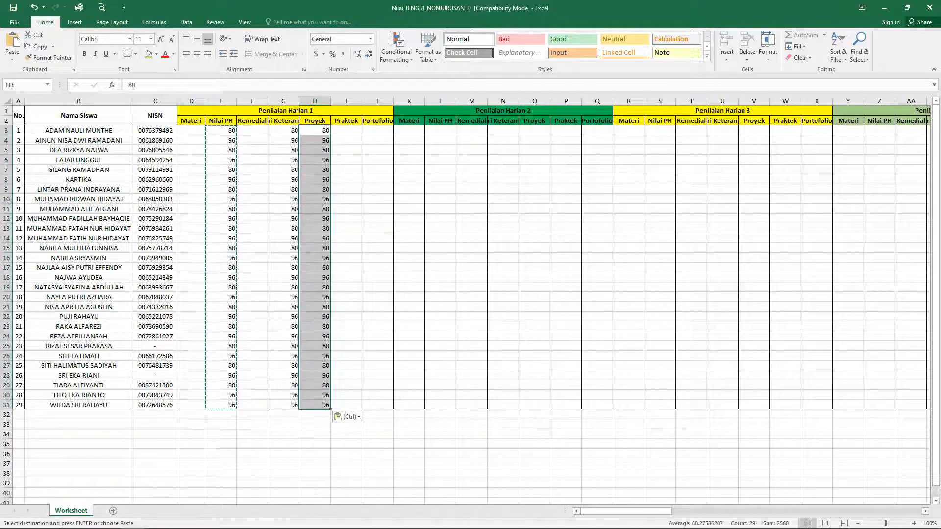
pyautogui.press('Right')
pyautogui.hotkey('ctrl', 'v')
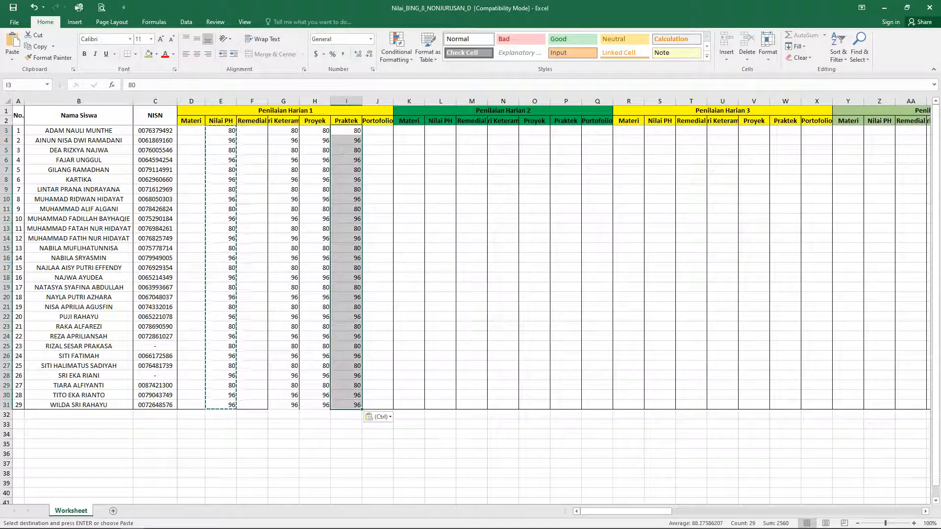
# Step: Copy the Penilaian Harian 1 scores in E3:I31 into the Penilaian Harian 2 block starting at L3
pyautogui.moveTo(221, 130); pyautogui.dragTo(346, 395)
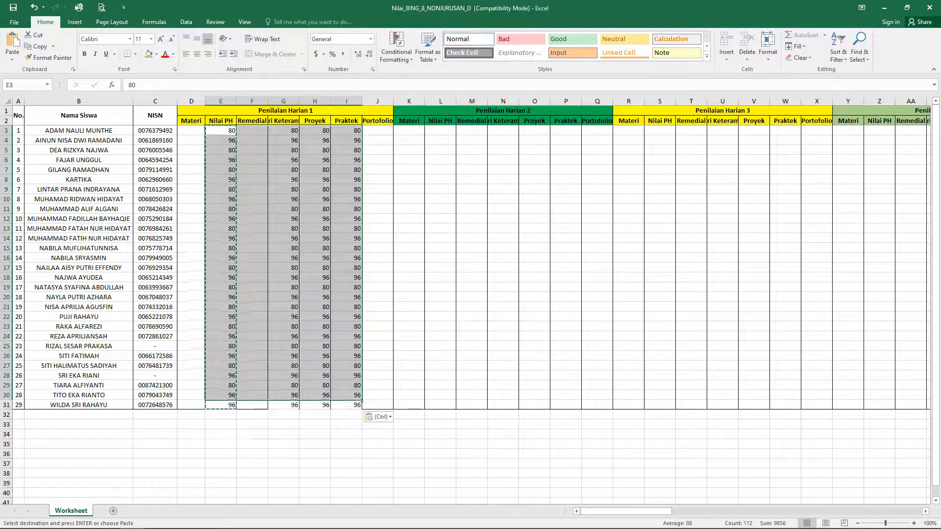
pyautogui.hotkey('shift', 'Down')
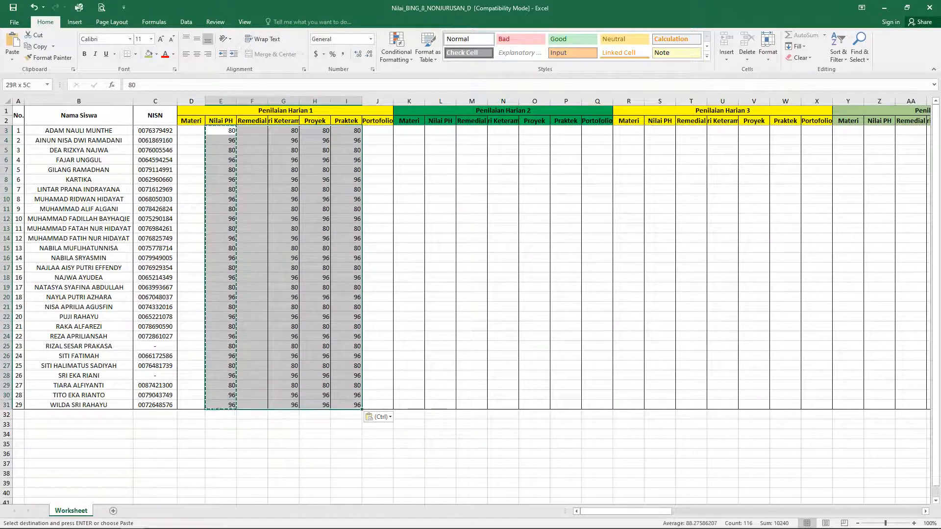
pyautogui.hotkey('ctrl', 'c')
pyautogui.click(440, 130)
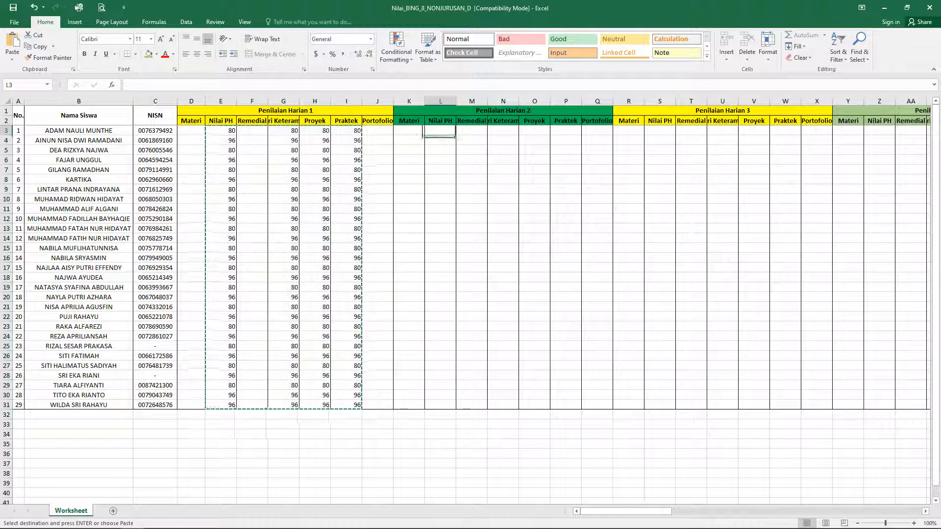
pyautogui.hotkey('ctrl', 'v')
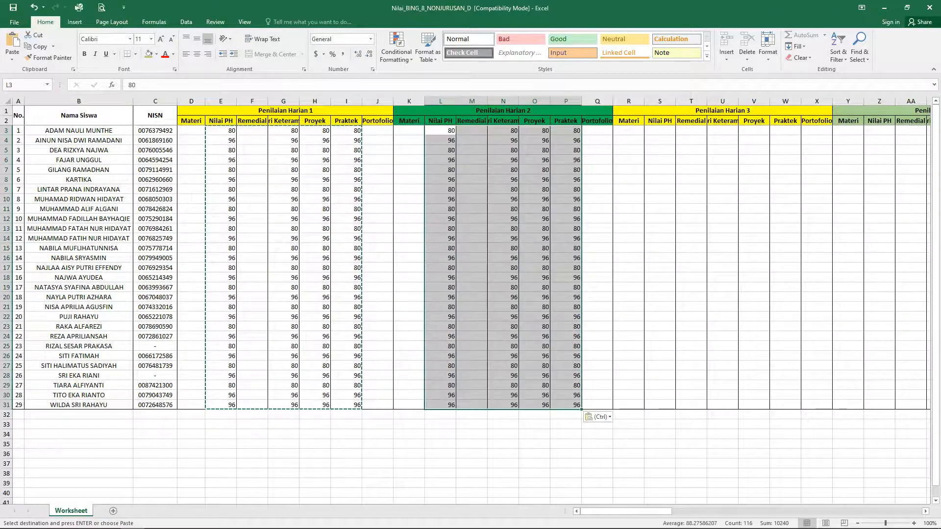
# Step: Paste the same copied score block into Penilaian Harian 3 at S3 and Penilaian Harian 4 at Z3
pyautogui.click(659, 130)
pyautogui.hotkey('ctrl', 'v')
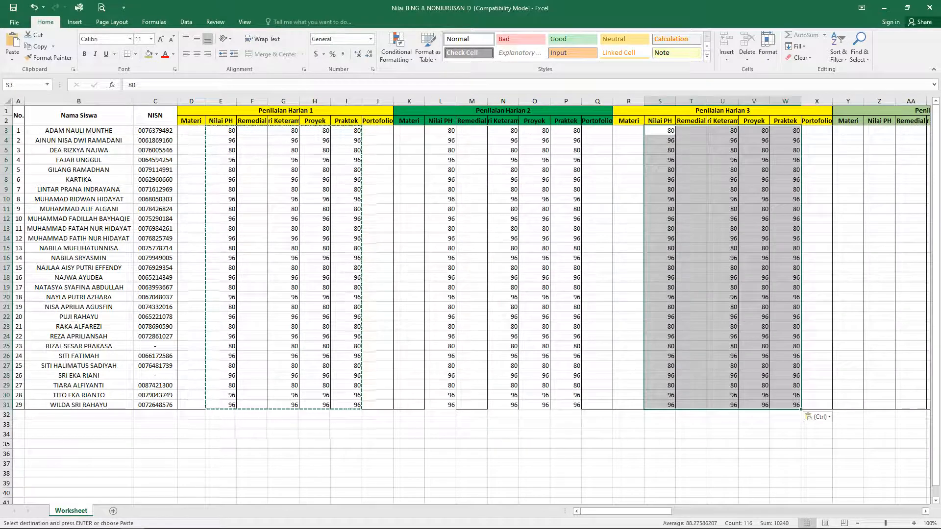
pyautogui.click(879, 130)
pyautogui.hotkey('ctrl', 'v')
pyautogui.click(848, 179)
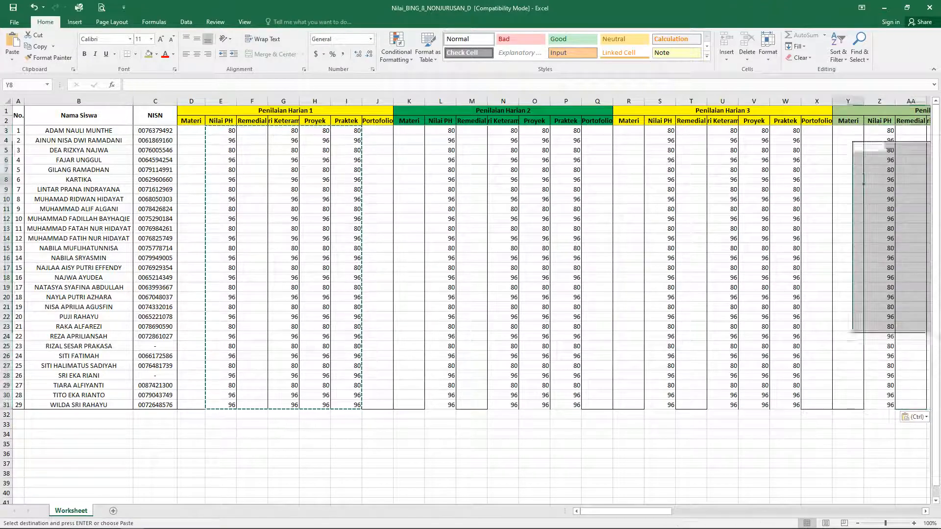
pyautogui.scroll(-2, 848, 180)
pyautogui.scroll(1, 848, 180)
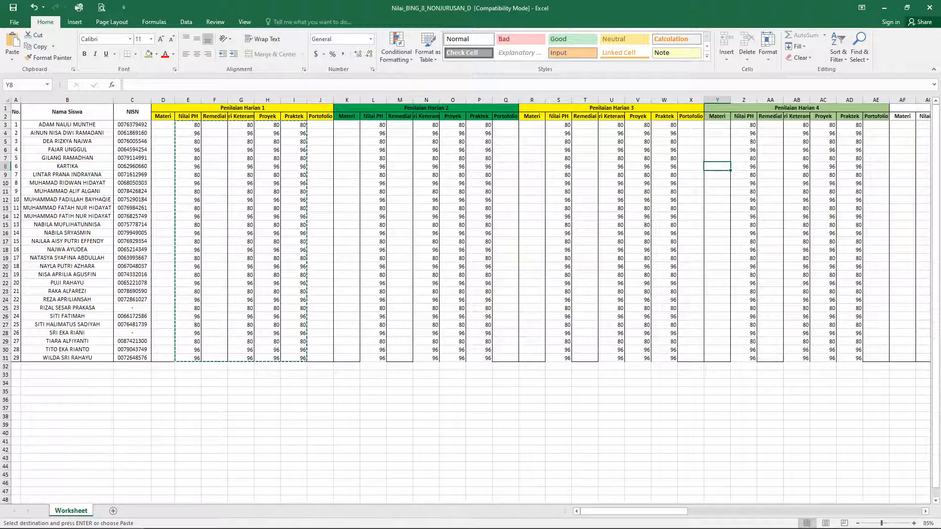
pyautogui.click(214, 250)
pyautogui.press('Escape')
pyautogui.click(214, 217)
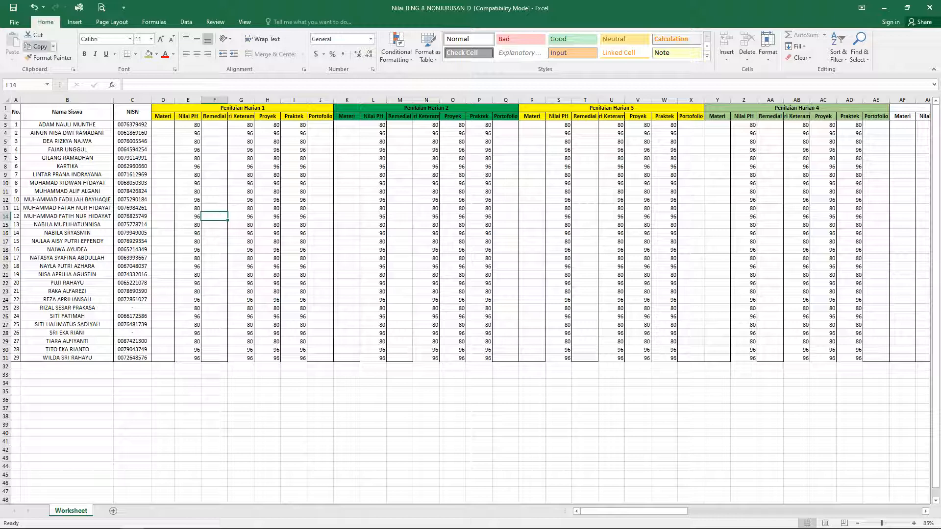
# Step: Start saving the workbook as a copy in Documents and create a folder named NILAI ARD SMSTER 1 TP 2020 there
pyautogui.click(15, 22)
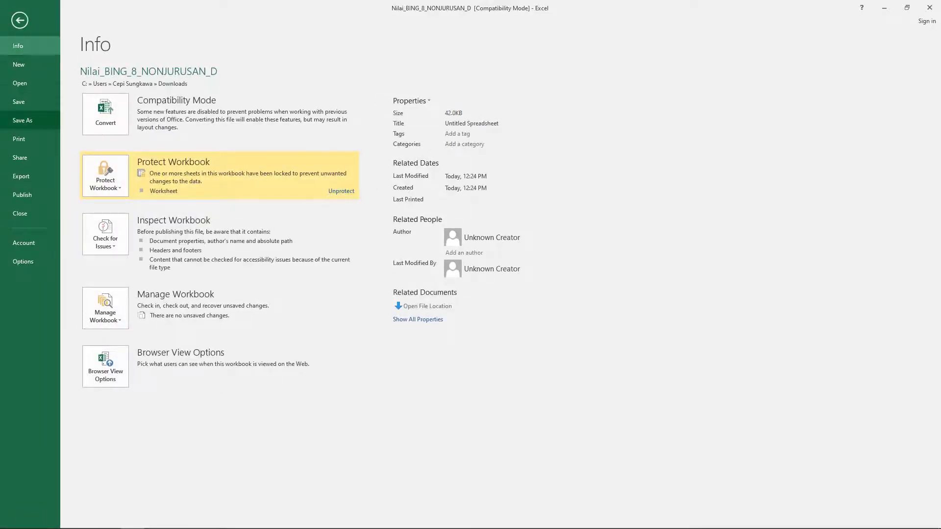
pyautogui.click(23, 120)
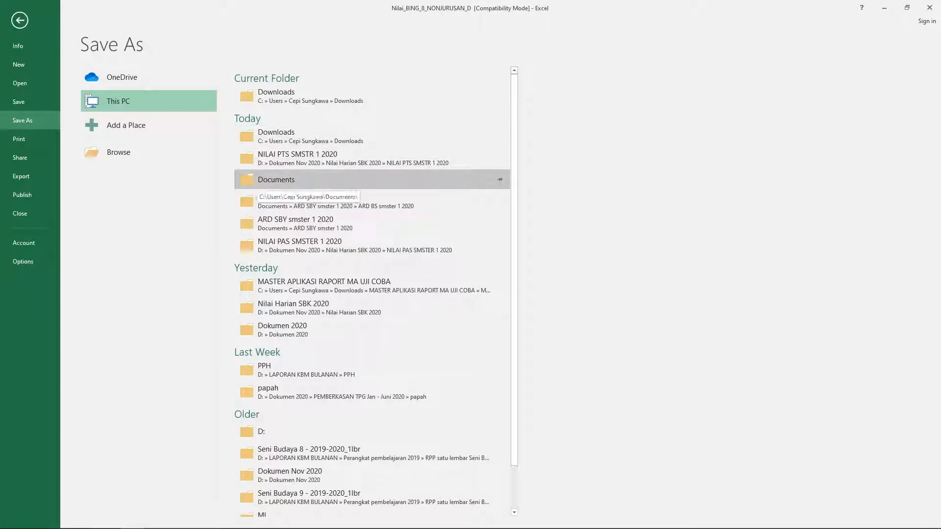
pyautogui.click(274, 181)
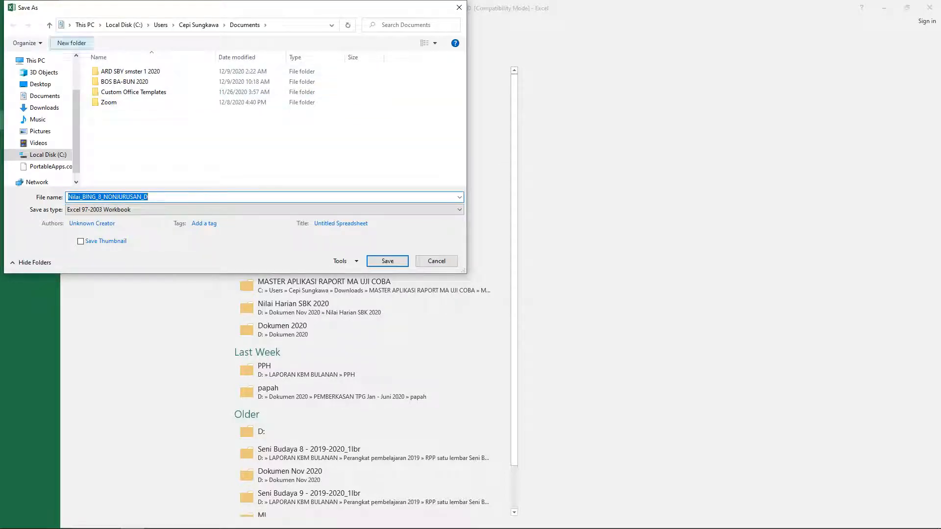
pyautogui.click(72, 43)
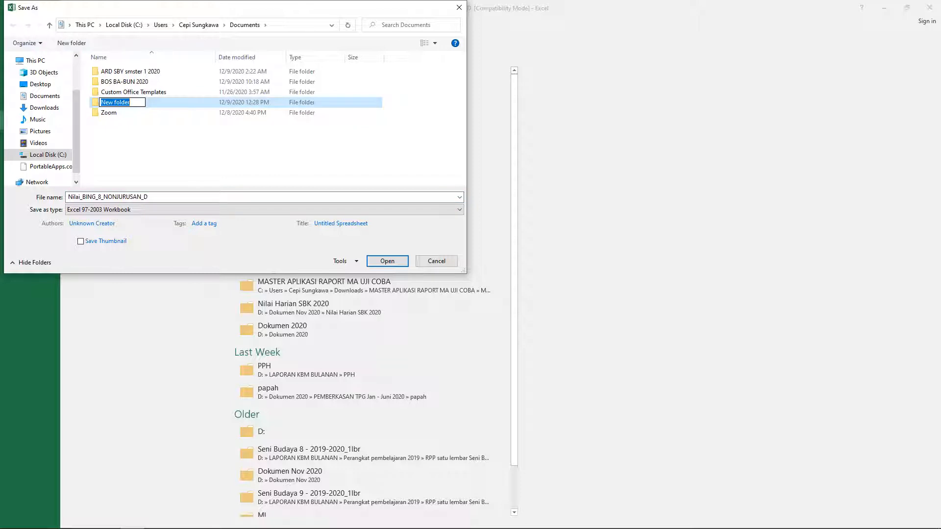
pyautogui.write('NILAI ARD SMSTER 1')
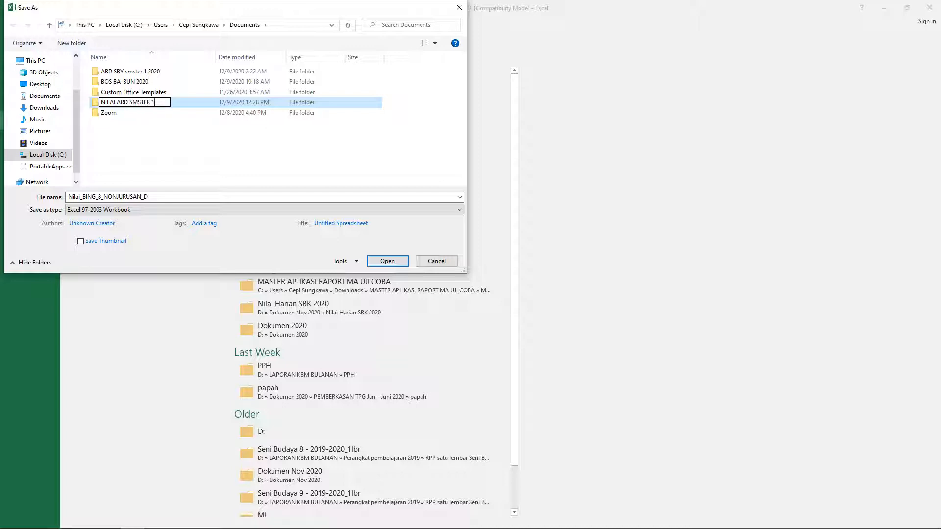
pyautogui.write(' TP 2020')
pyautogui.press('Return')
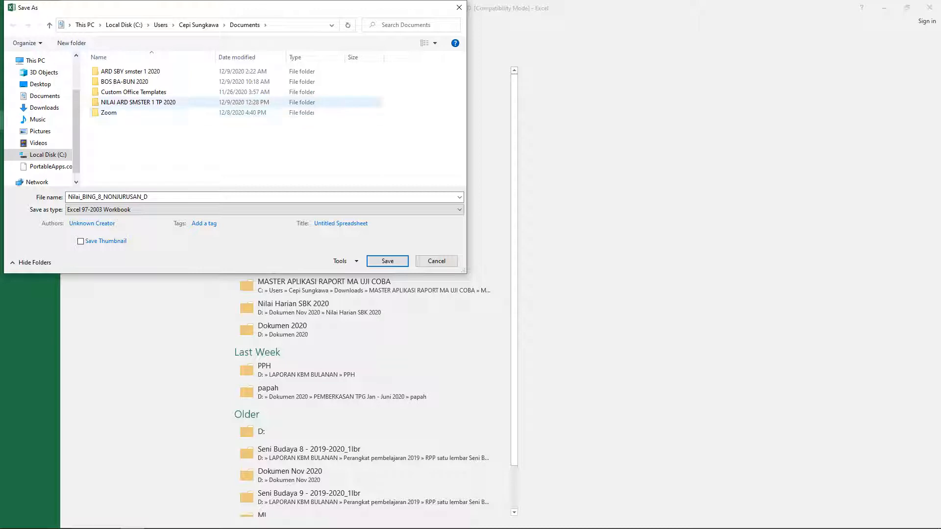
# Step: Save the workbook as Nilai_BING_8_NONJURUSAN_D in the NILAI ARD SMSTER 1 TP 2020 folder, accept the compatibility check and close the workbook
pyautogui.press('Return')
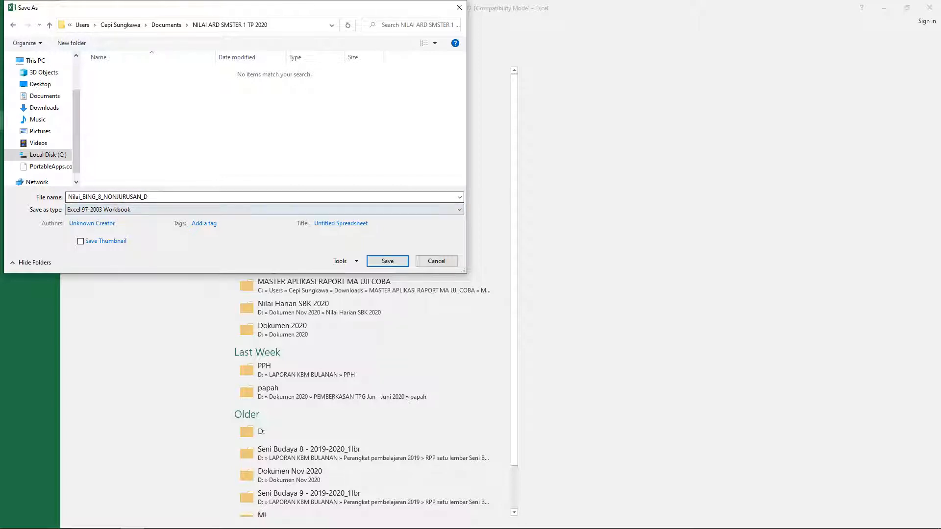
pyautogui.press('Return')
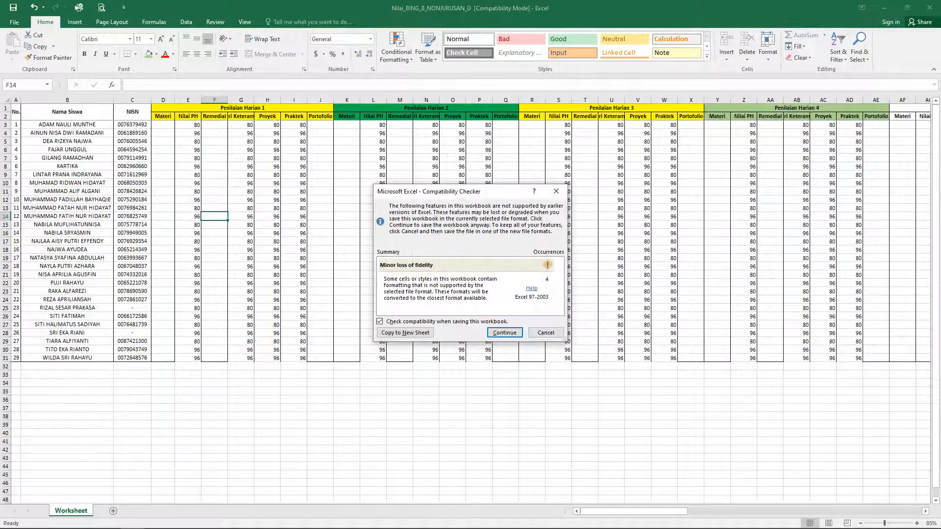
pyautogui.press('Return')
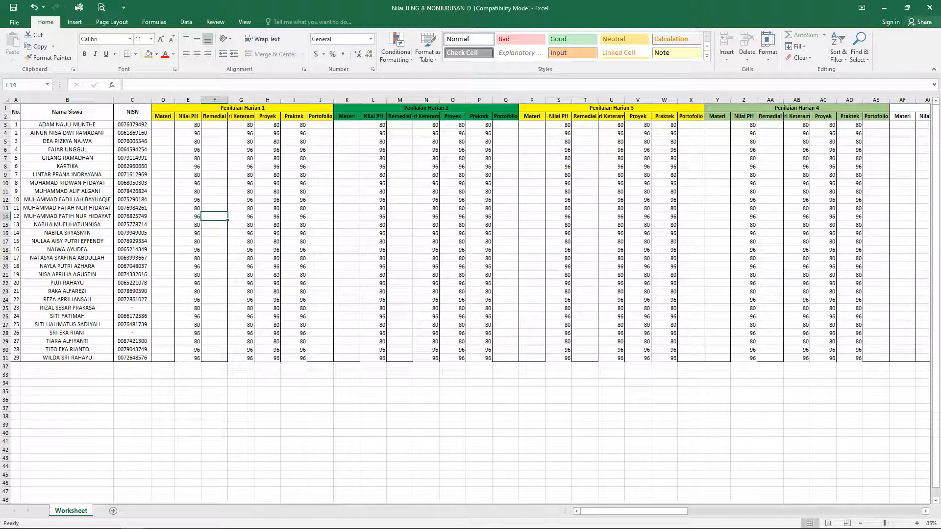
pyautogui.click(930, 8)
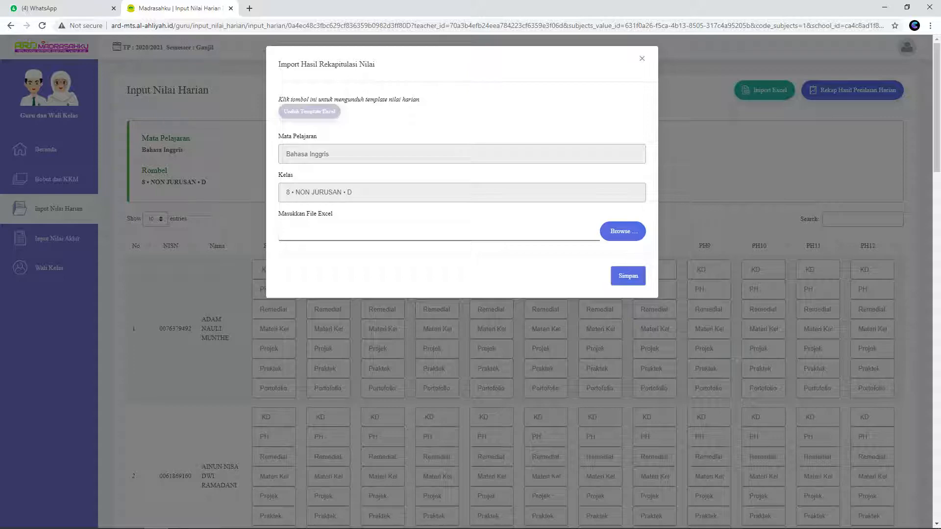
# Step: Import Nilai_BING_8_NONJURUSAN_D from the NILAI ARD SMSTER 1 TP 2020 folder as the Bahasa Inggris daily grades for class 8 D
pyautogui.click(622, 231)
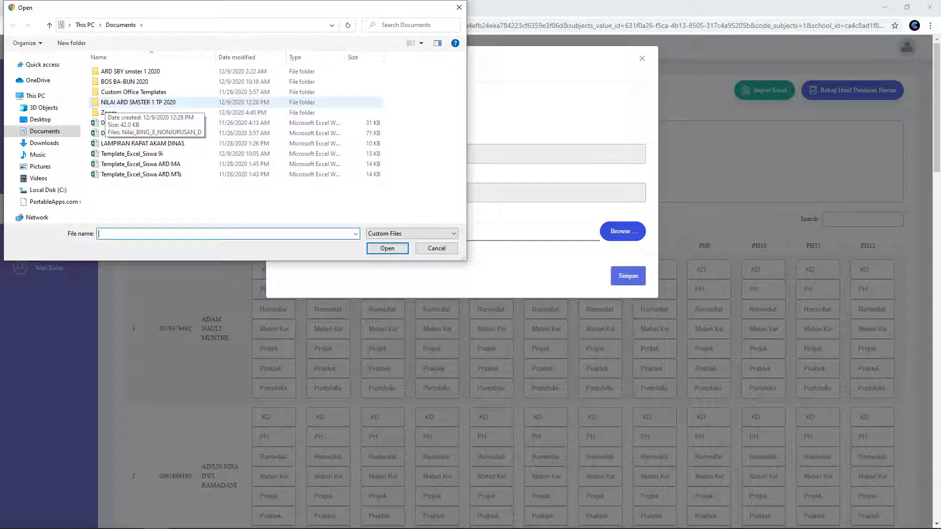
pyautogui.doubleClick(138, 102)
pyautogui.click(140, 71)
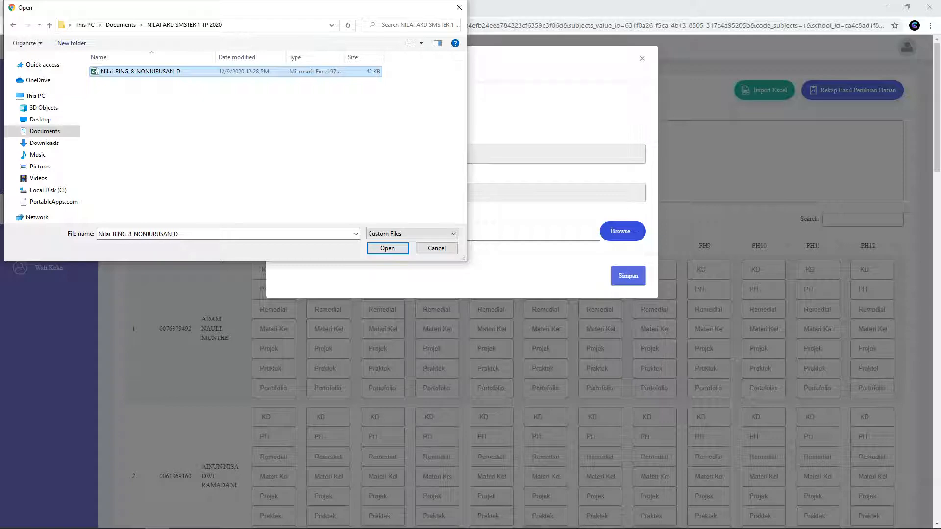
pyautogui.doubleClick(136, 72)
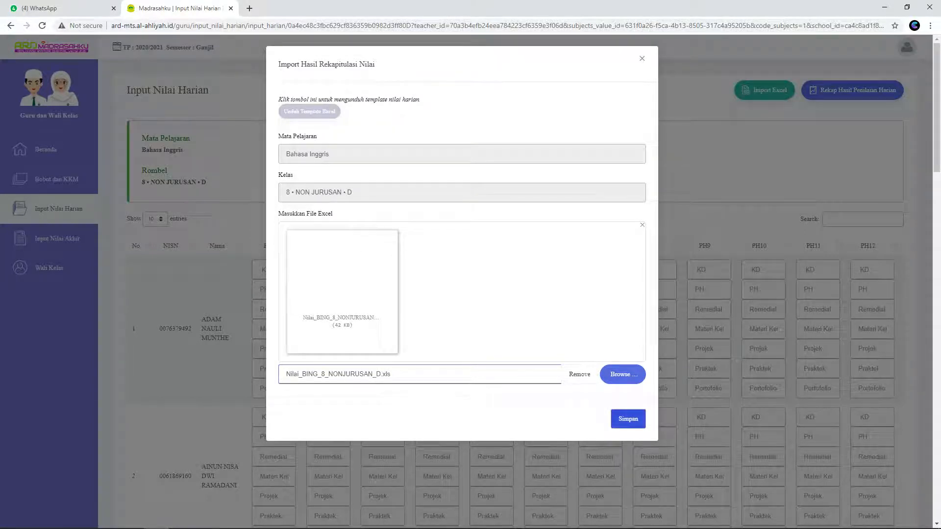
pyautogui.click(628, 419)
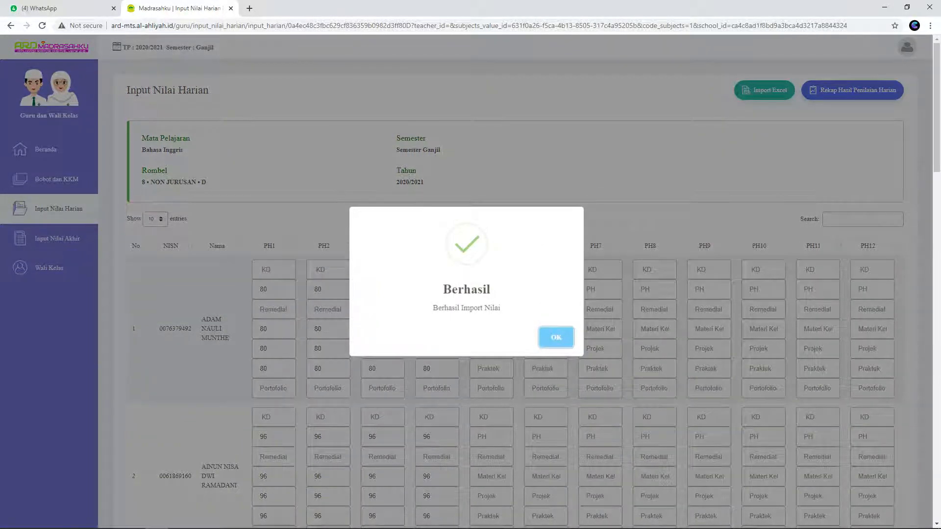
pyautogui.press('Return')
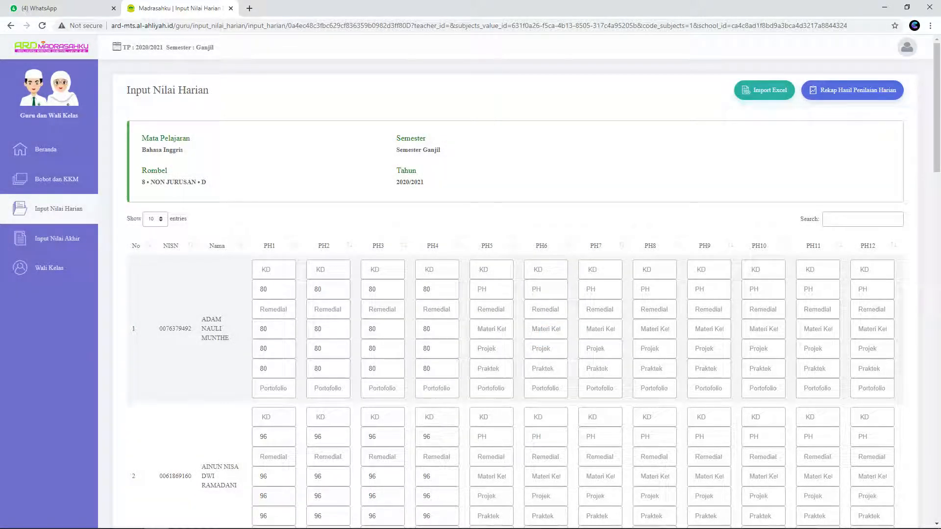
# Step: Set the Input Nilai Harian table to show 100 entries
pyautogui.scroll(-1, 514, 294)
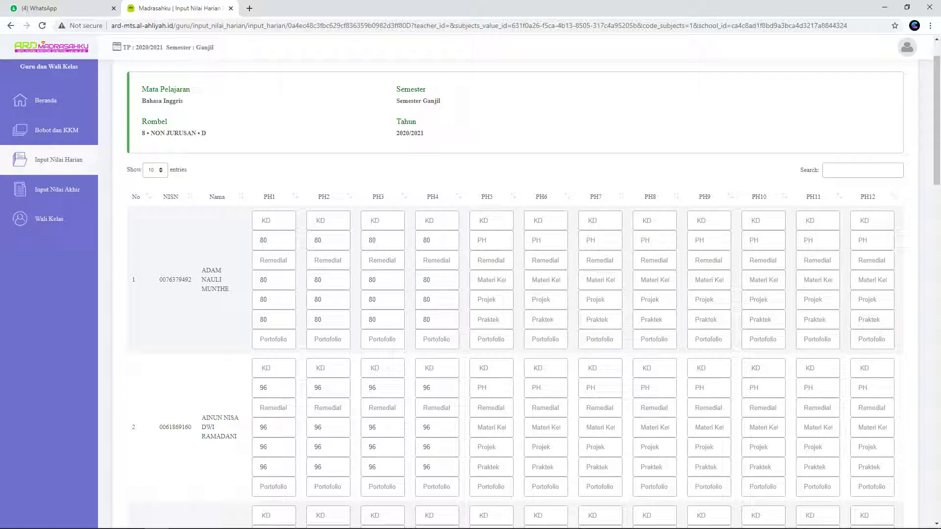
pyautogui.click(155, 169)
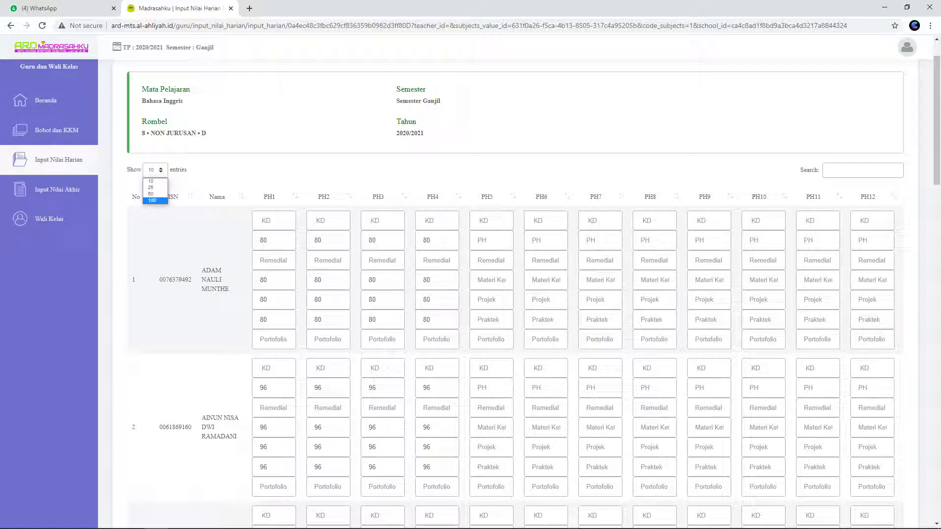
pyautogui.click(155, 200)
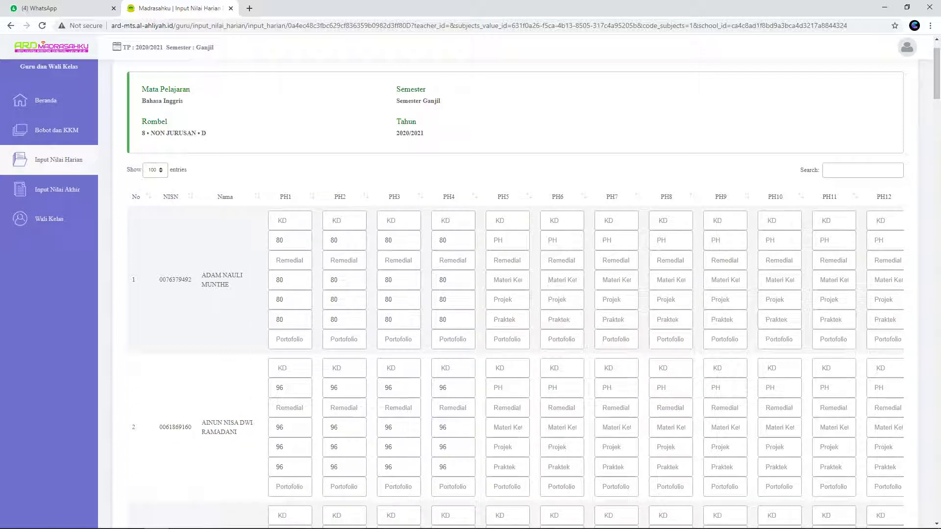
# Step: Review the imported PH1 to PH4 scores of every student in class 8 D and save the daily grades
pyautogui.scroll(-8, 514, 294)
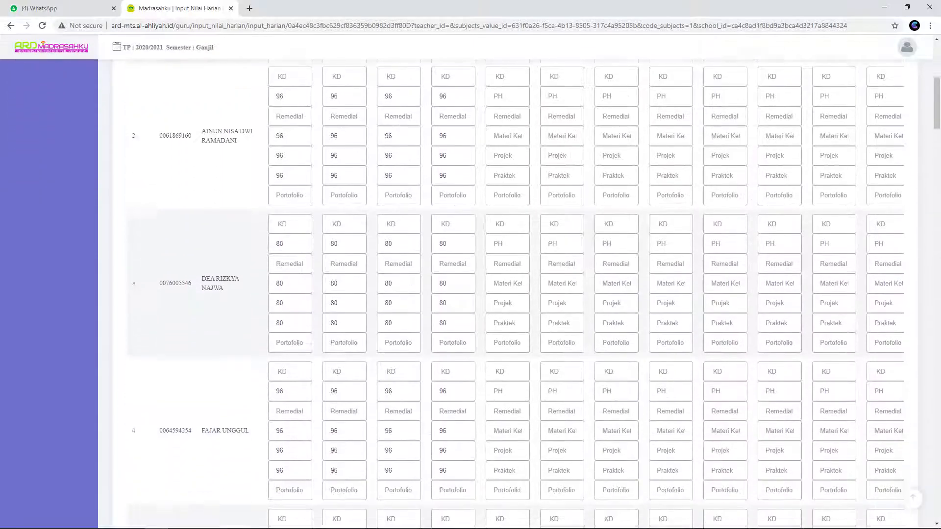
pyautogui.scroll(-7, 515, 294)
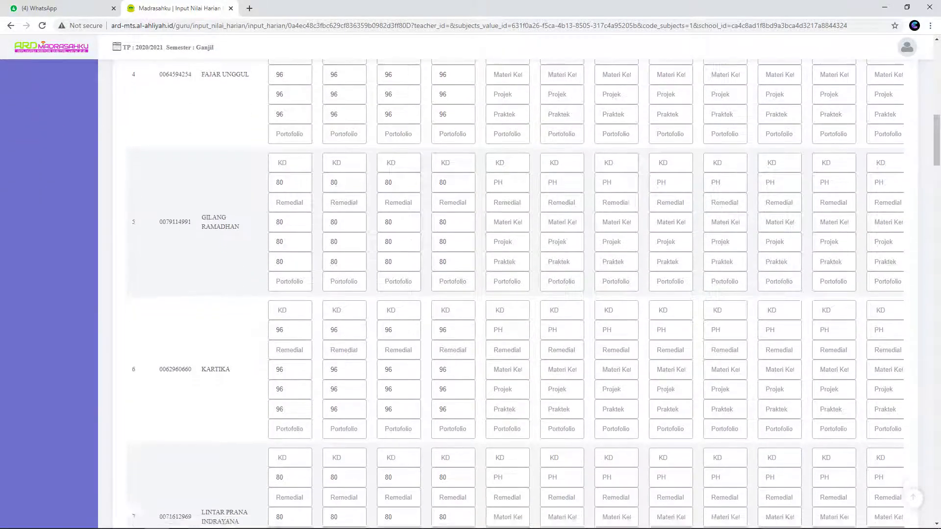
pyautogui.scroll(-8, 515, 294)
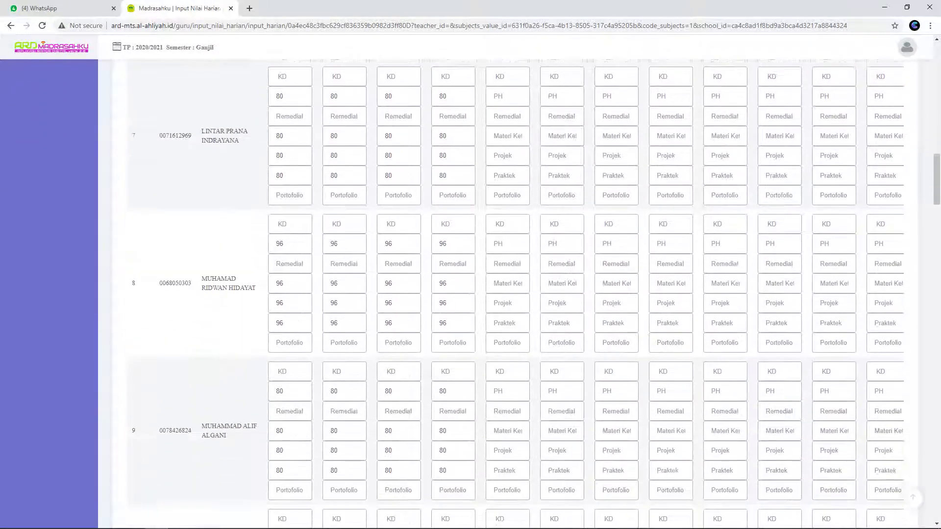
pyautogui.scroll(-5, 514, 295)
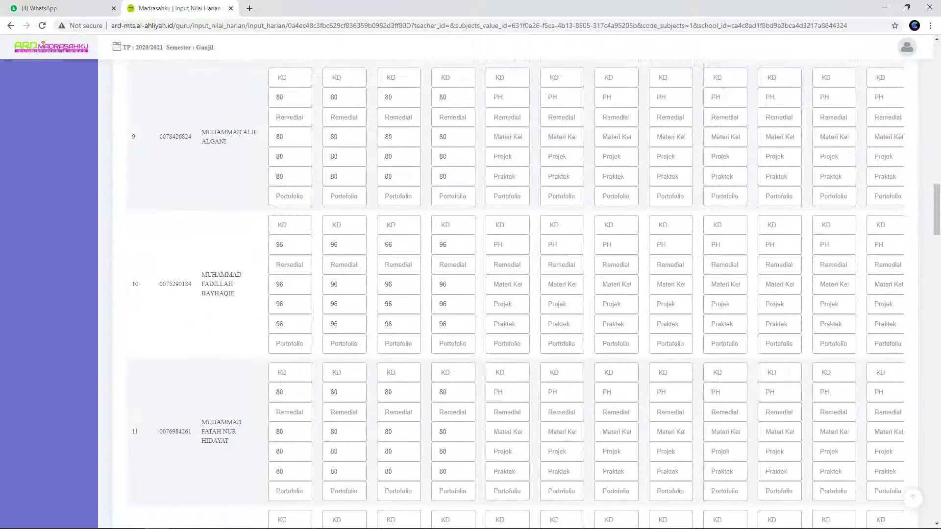
pyautogui.scroll(-5, 515, 294)
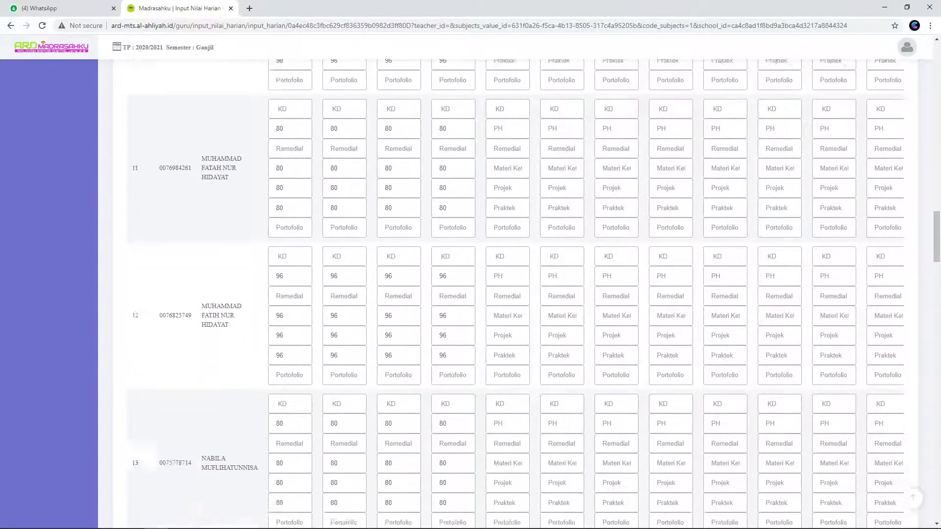
pyautogui.scroll(-6, 514, 294)
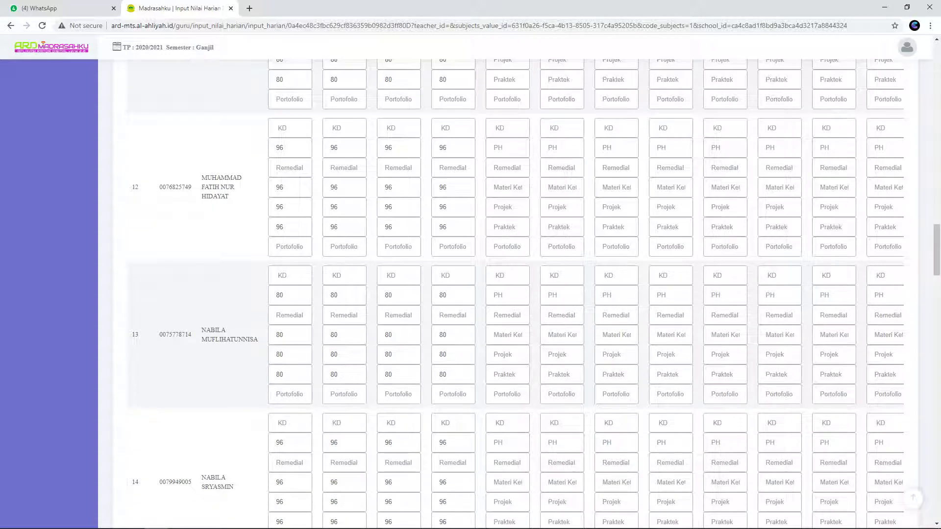
pyautogui.scroll(-11, 515, 294)
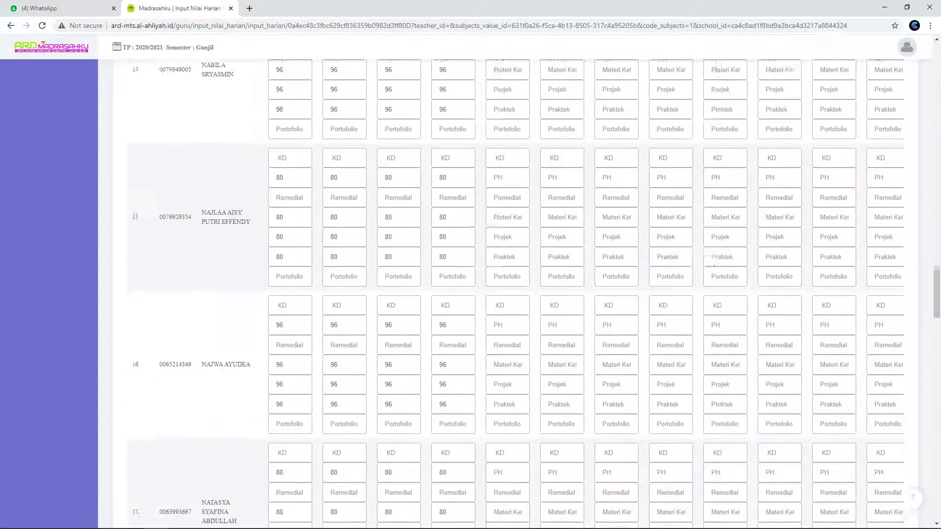
pyautogui.scroll(-12, 514, 294)
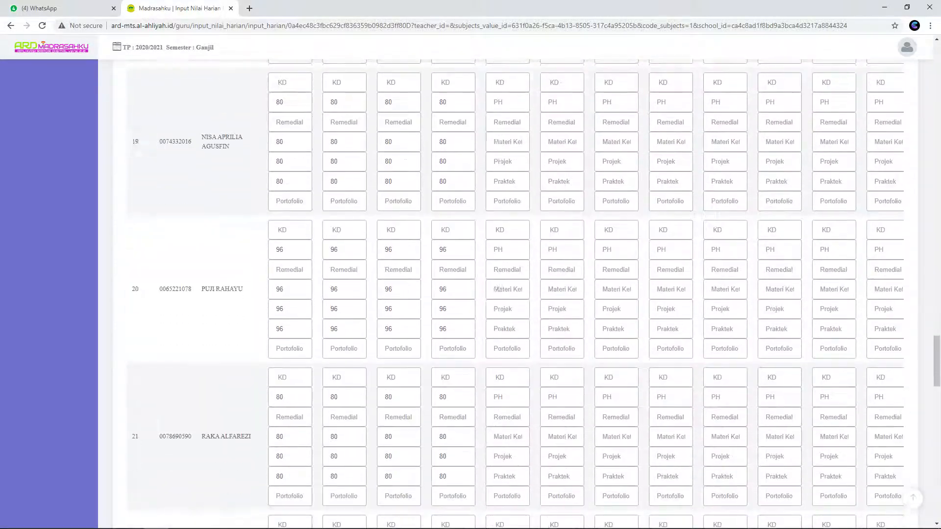
pyautogui.scroll(-11, 514, 294)
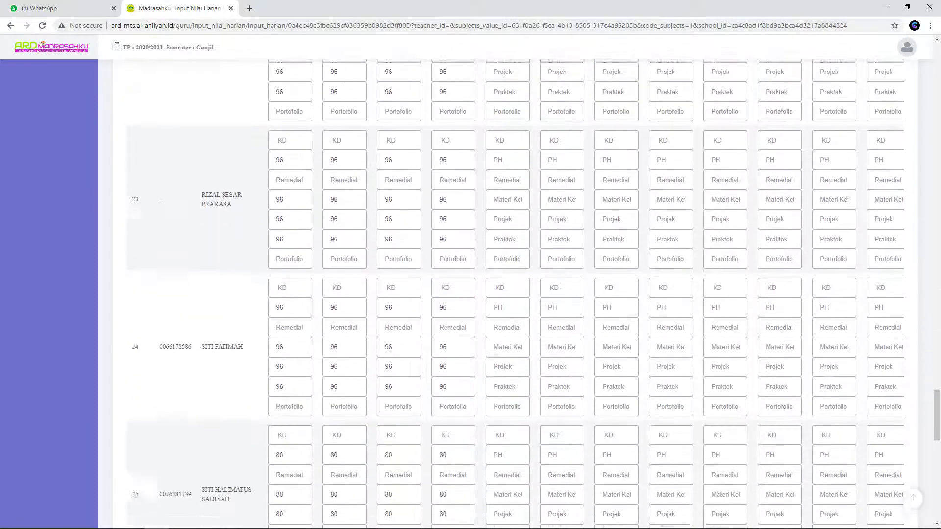
pyautogui.scroll(-8, 520, 292)
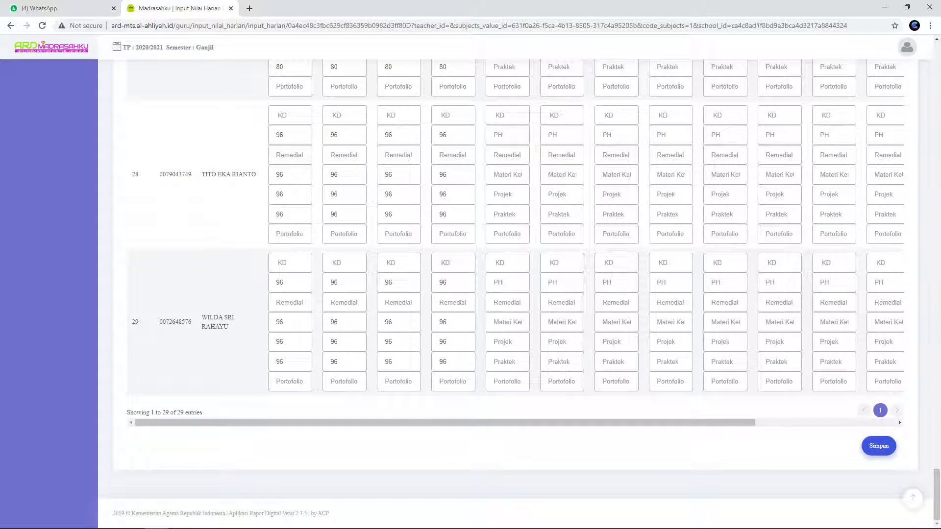
pyautogui.click(879, 445)
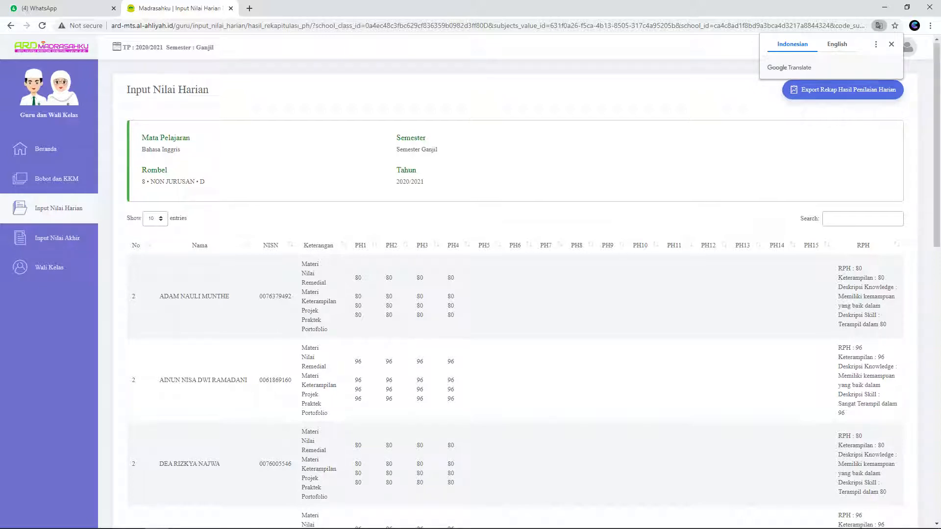
# Step: Set the daily grade recap table to show 50 entries
pyautogui.scroll(-4, 515, 294)
pyautogui.scroll(3, 514, 294)
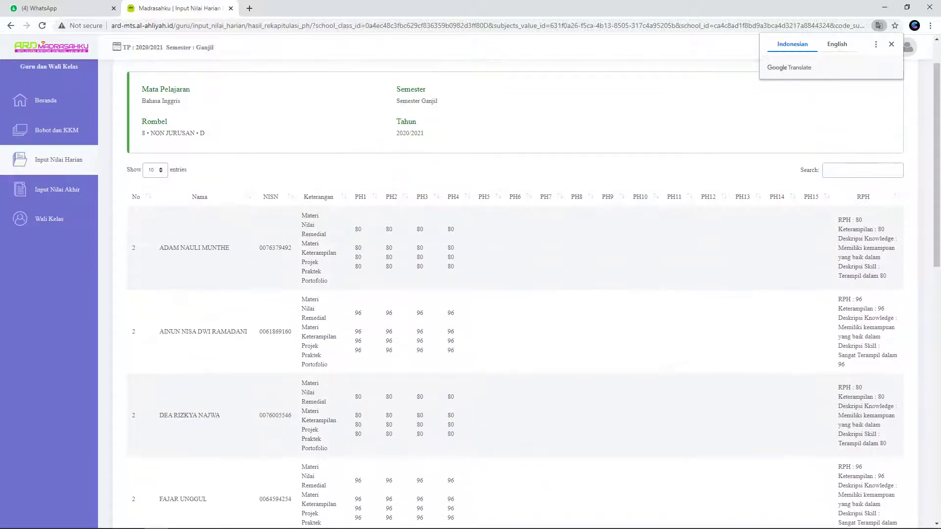
pyautogui.click(155, 169)
pyautogui.click(150, 192)
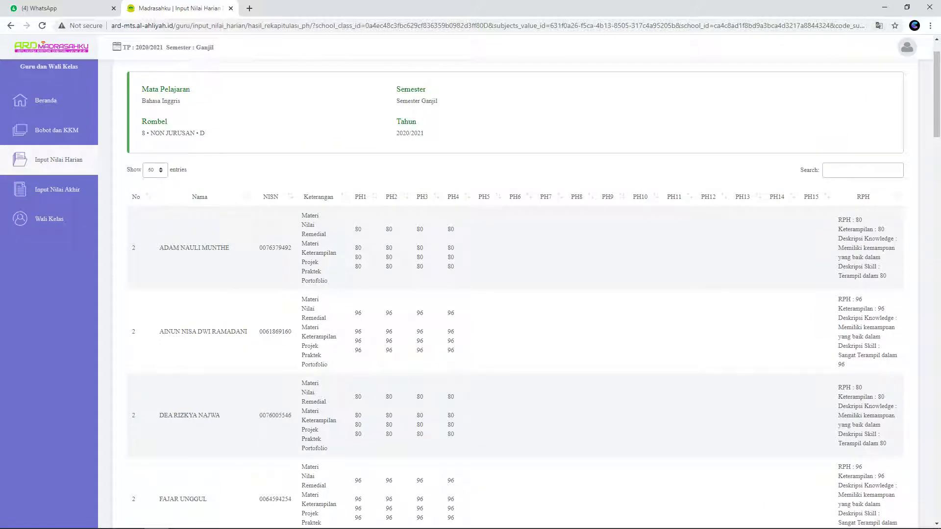
# Step: Examine each student's PH1 to PH4 scores and RPH in the recap, and highlight the student name whose scores are blank
pyautogui.scroll(-14, 514, 294)
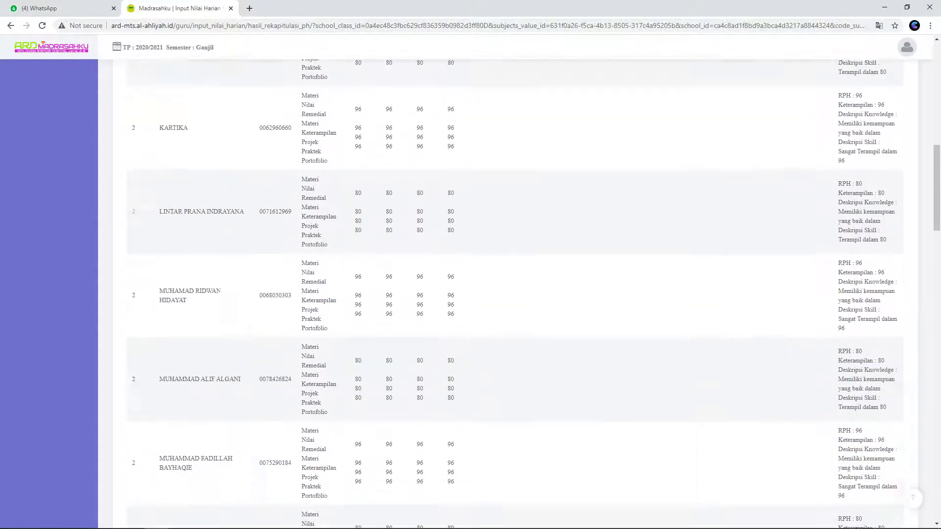
pyautogui.scroll(-14, 515, 294)
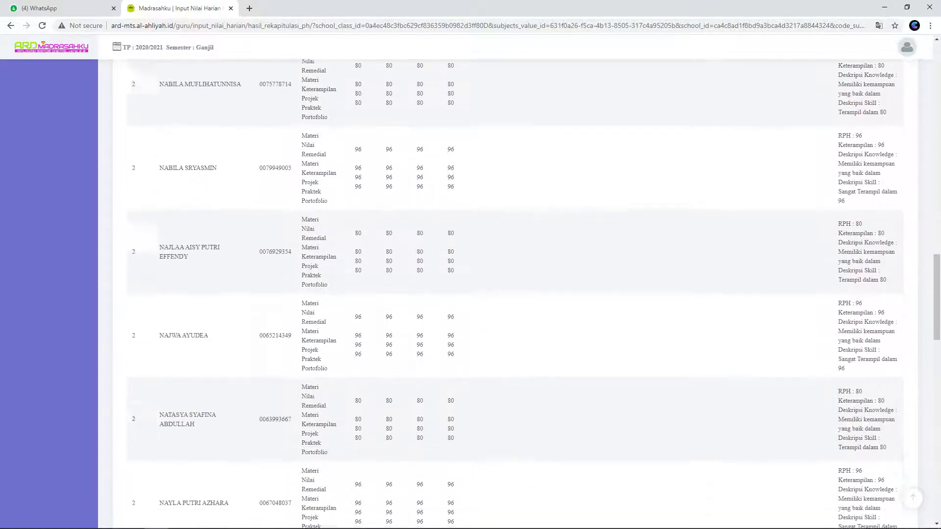
pyautogui.scroll(-16, 515, 294)
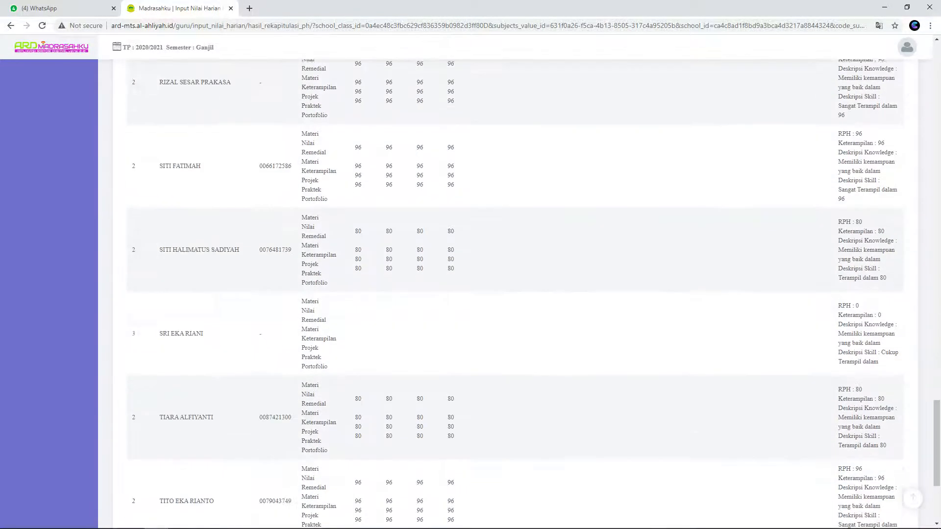
pyautogui.scroll(4, 515, 294)
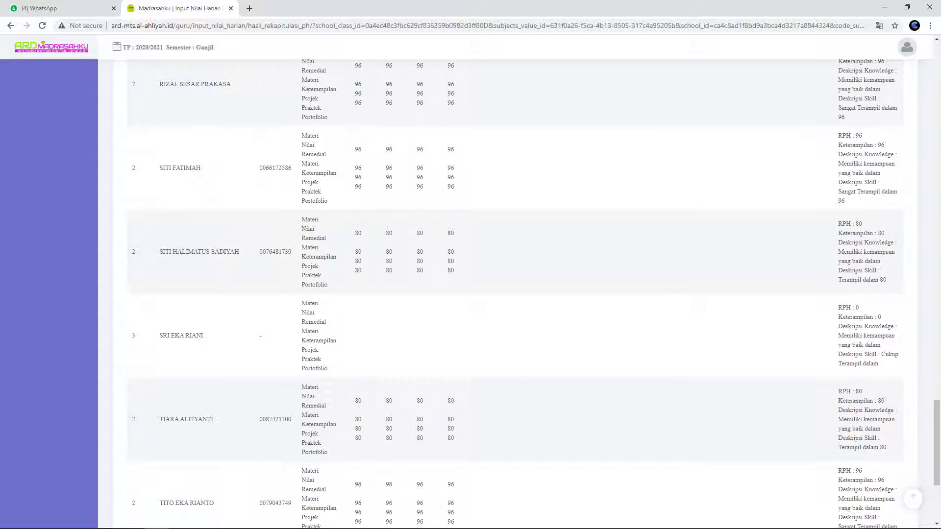
pyautogui.scroll(10, 514, 294)
pyautogui.scroll(-5, 515, 294)
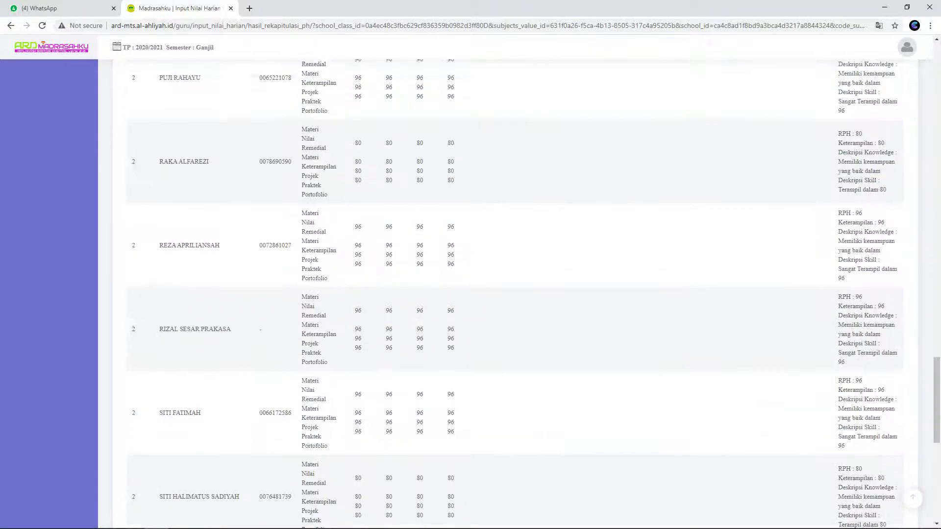
pyautogui.scroll(-8, 515, 294)
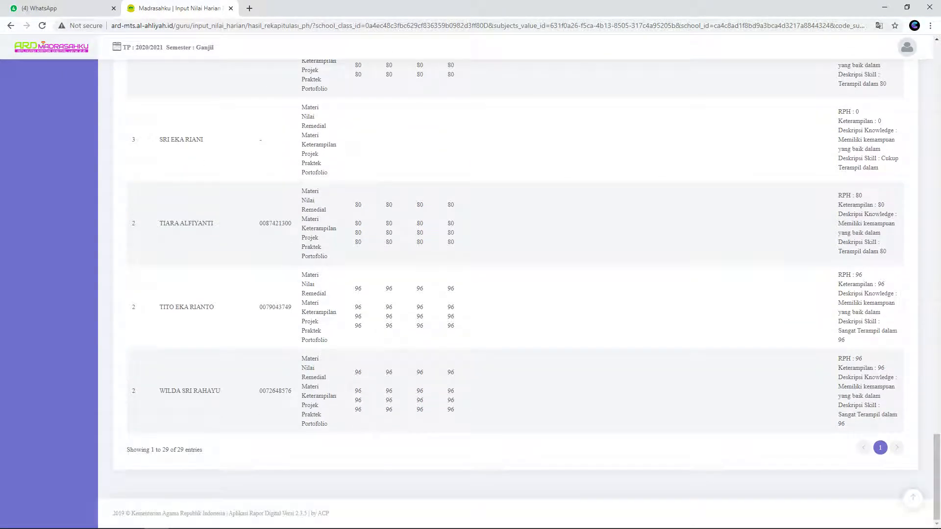
pyautogui.tripleClick(179, 139)
# Step: Open Nilai_BING_8_NONJURUSAN_D from the NILAI ARD SMSTER 1 TP 2020 folder, check the highlighted student's scores in row 28, close it and return to the recap
pyautogui.click(84, 522)
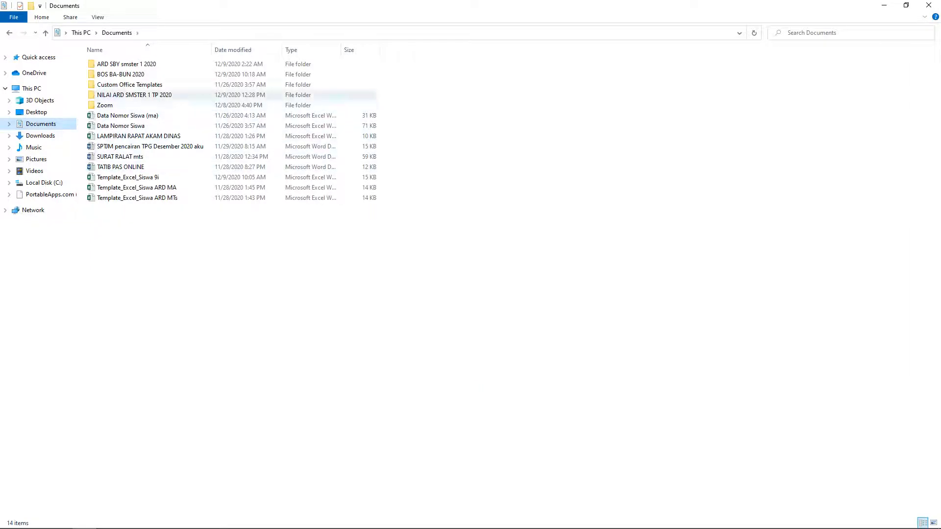
pyautogui.click(134, 95)
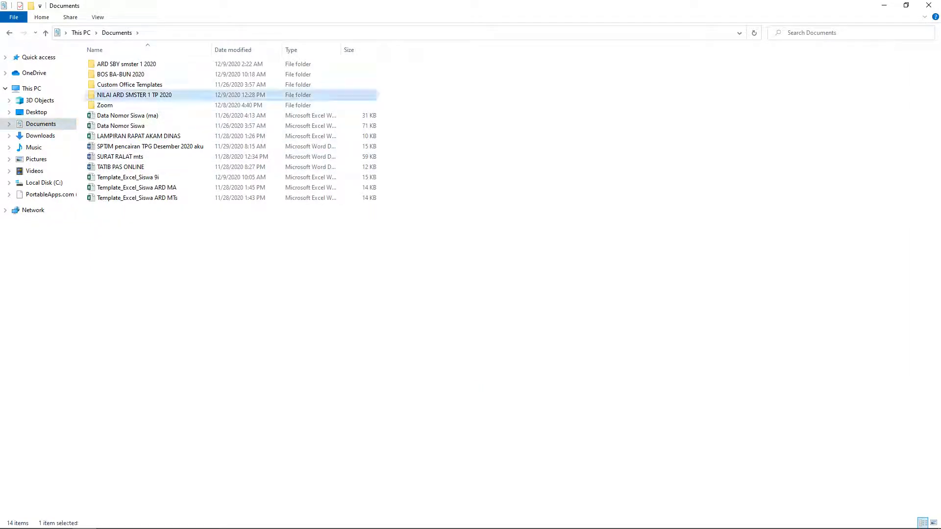
pyautogui.doubleClick(133, 94)
pyautogui.click(136, 65)
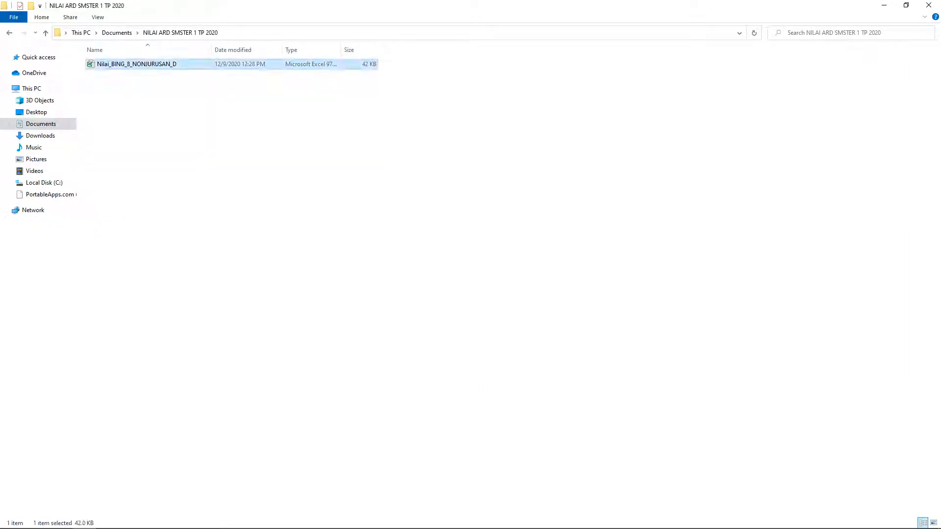
pyautogui.doubleClick(137, 64)
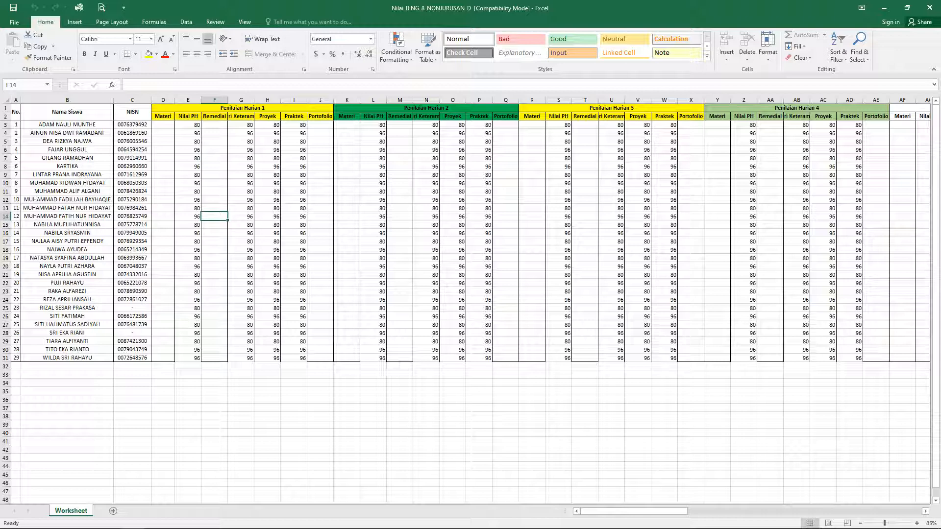
pyautogui.click(67, 333)
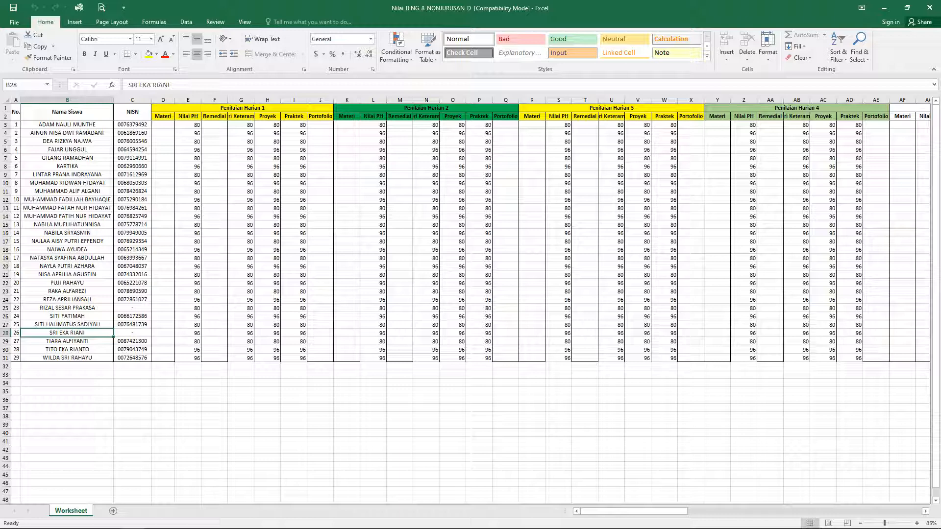
pyautogui.click(929, 8)
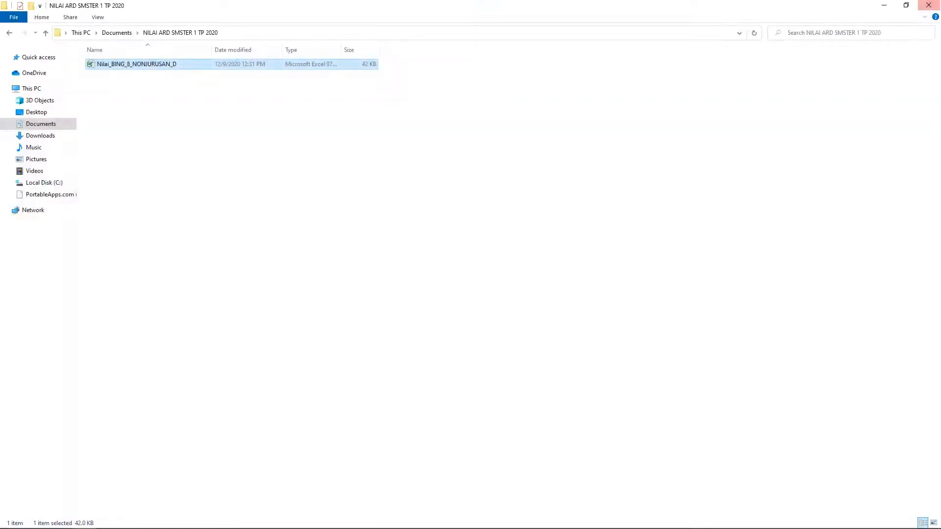
pyautogui.click(884, 5)
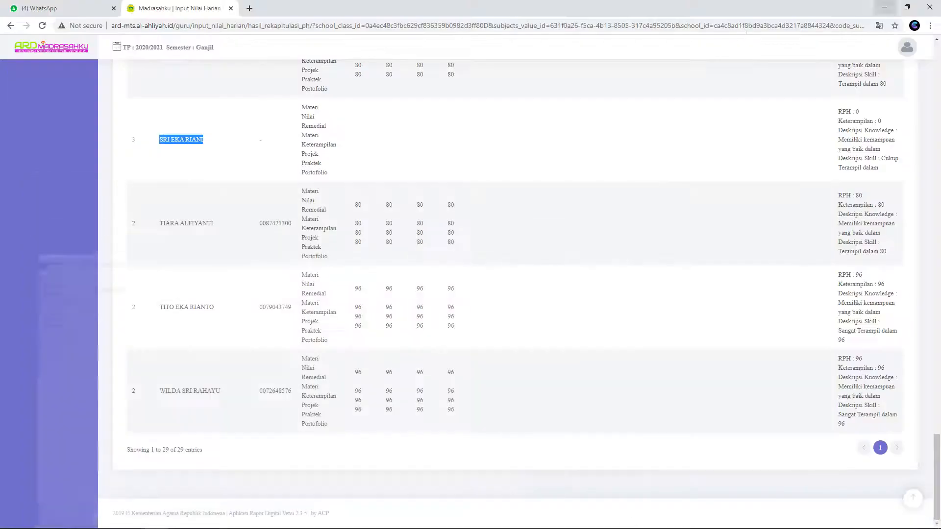
pyautogui.click(564, 147)
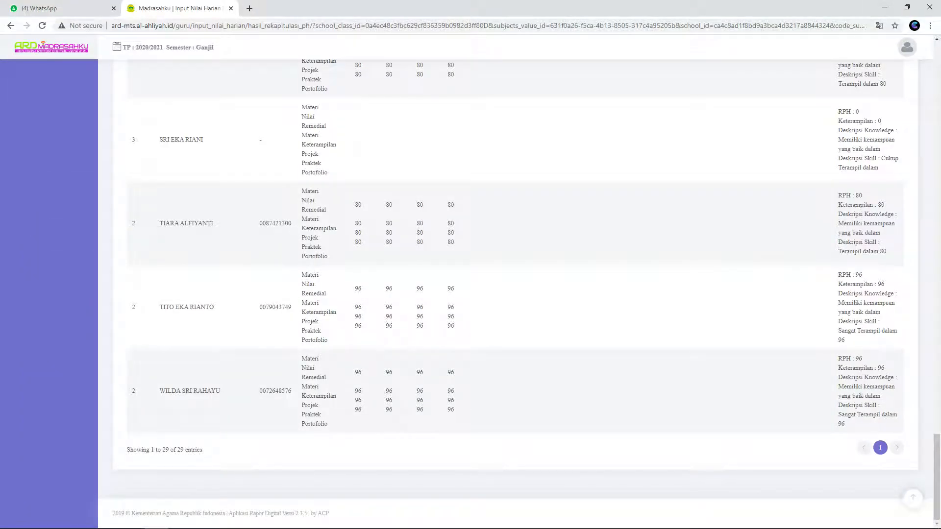
# Step: Return to Input Nilai Harian and list the class groups for Bahasa Inggris • 8 • NON JURUSAN • Kelompok A (Umum)
pyautogui.scroll(6, 519, 294)
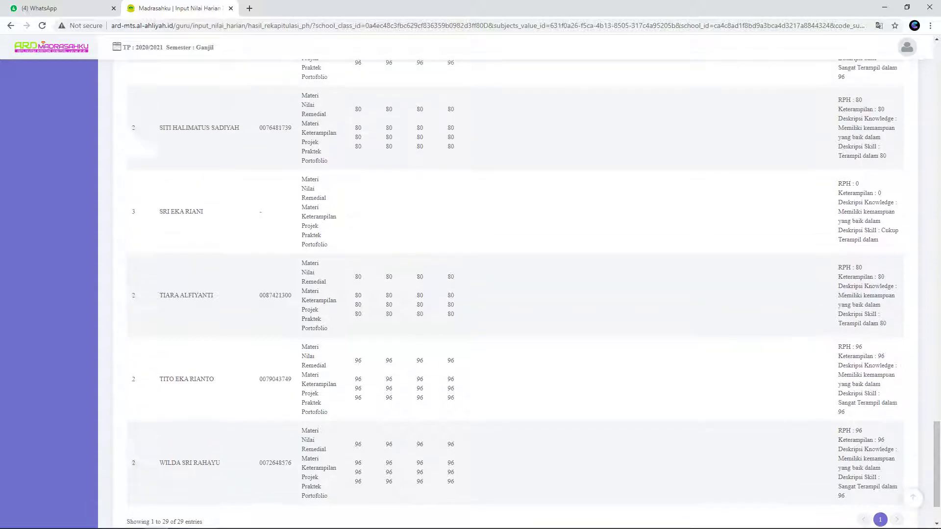
pyautogui.scroll(20, 519, 295)
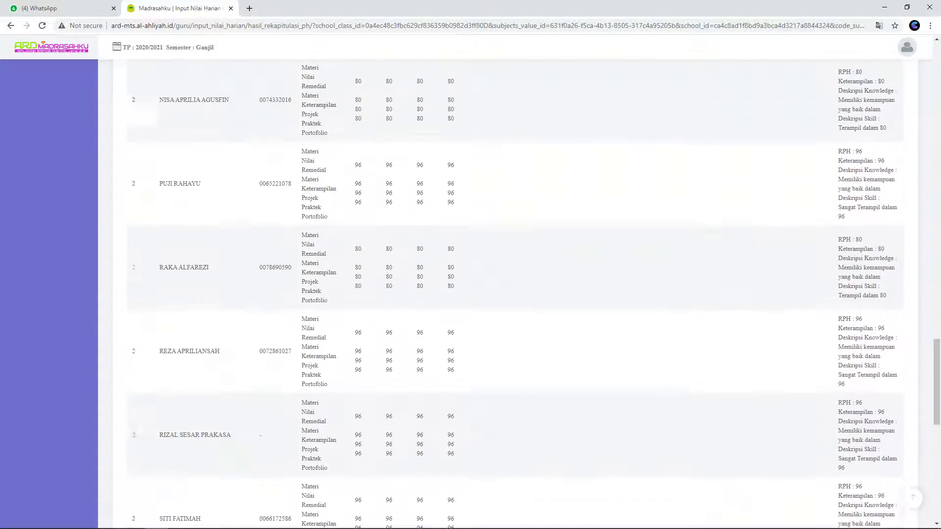
pyautogui.scroll(12, 515, 294)
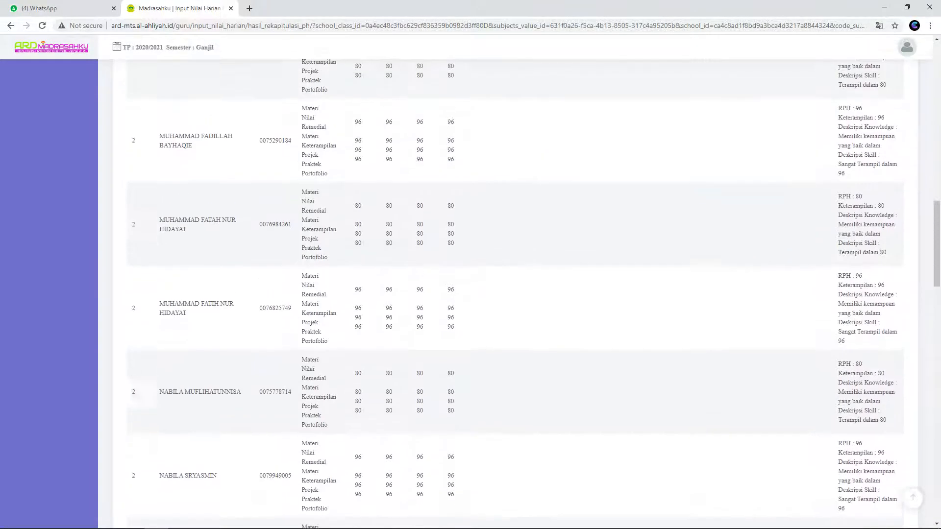
pyautogui.scroll(9, 520, 294)
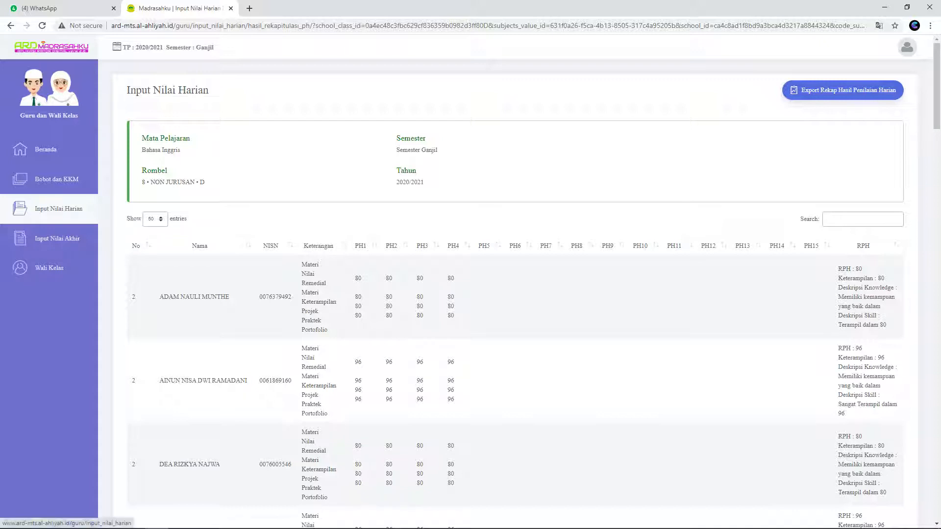
pyautogui.click(58, 208)
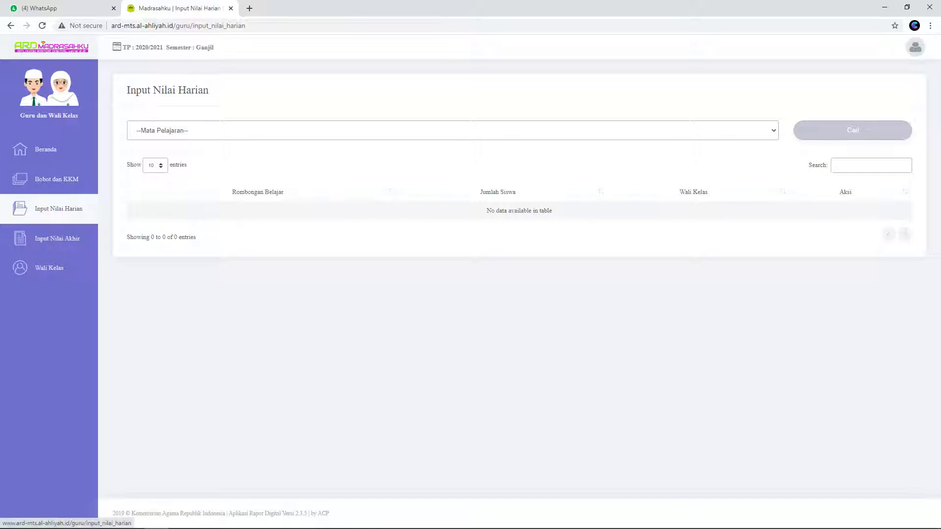
pyautogui.click(453, 130)
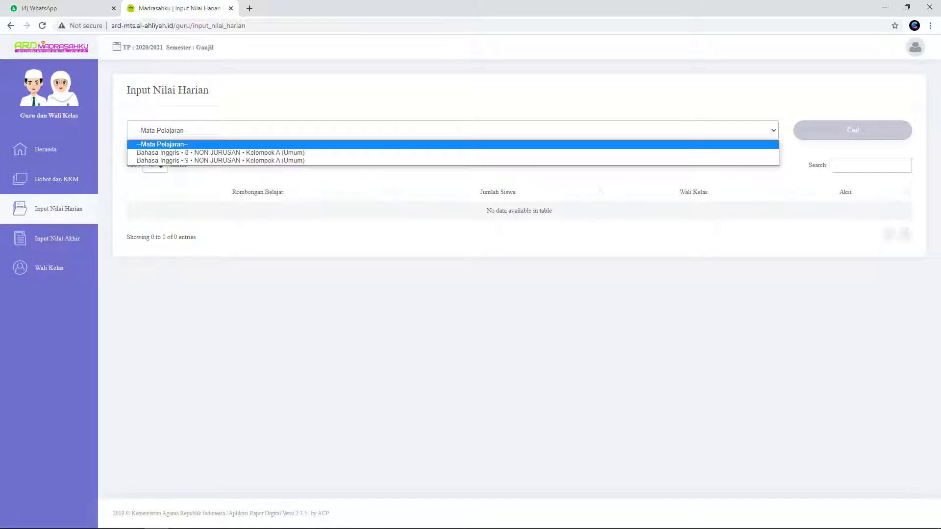
pyautogui.click(220, 153)
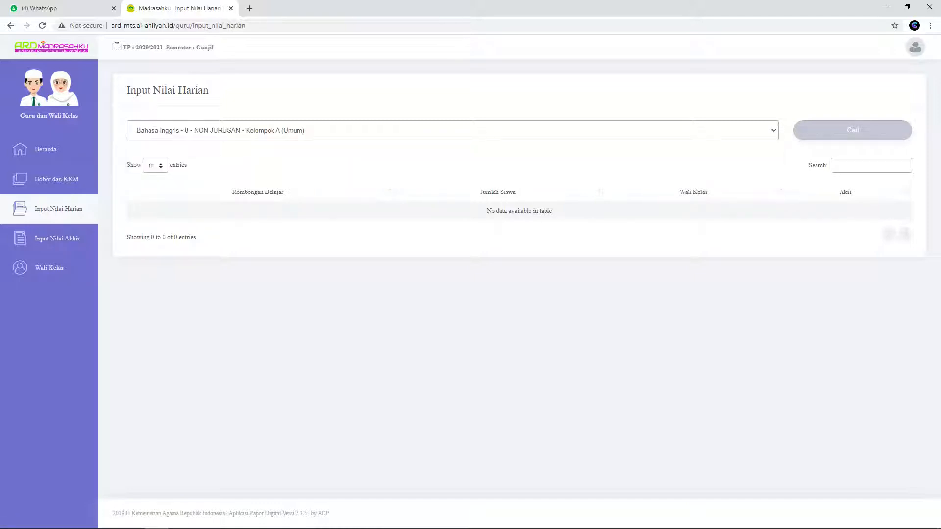
pyautogui.click(853, 131)
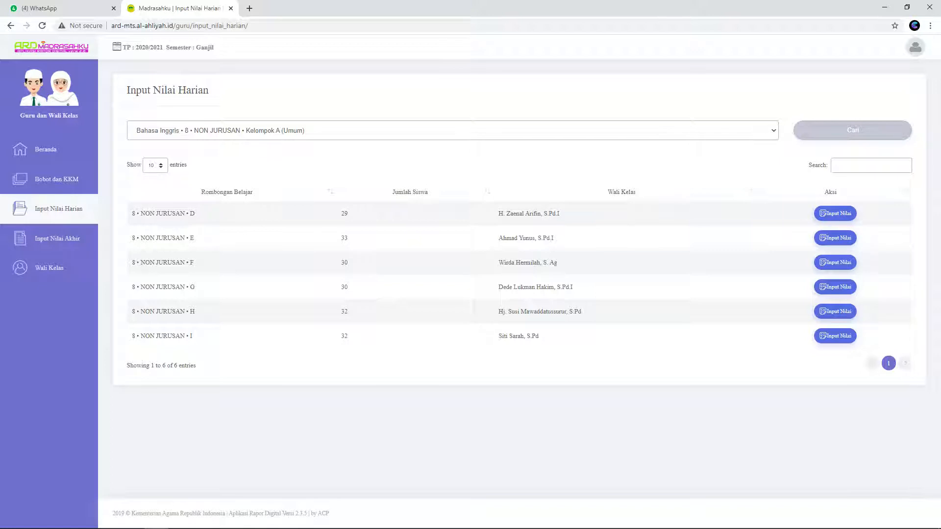
# Step: Import Nilai_BING_8_NONJURUSAN_D.xls as the daily grades for class 8 • NON JURUSAN • D and save it
pyautogui.click(835, 213)
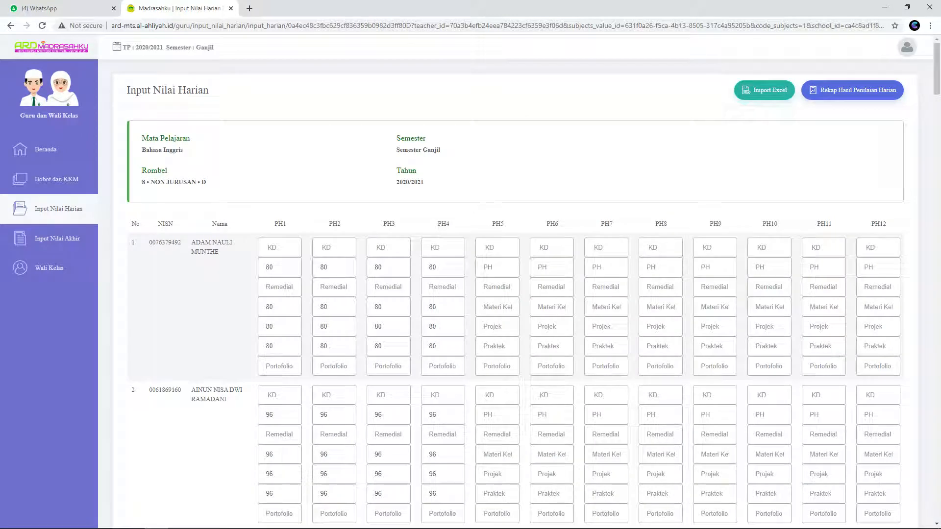
pyautogui.click(765, 90)
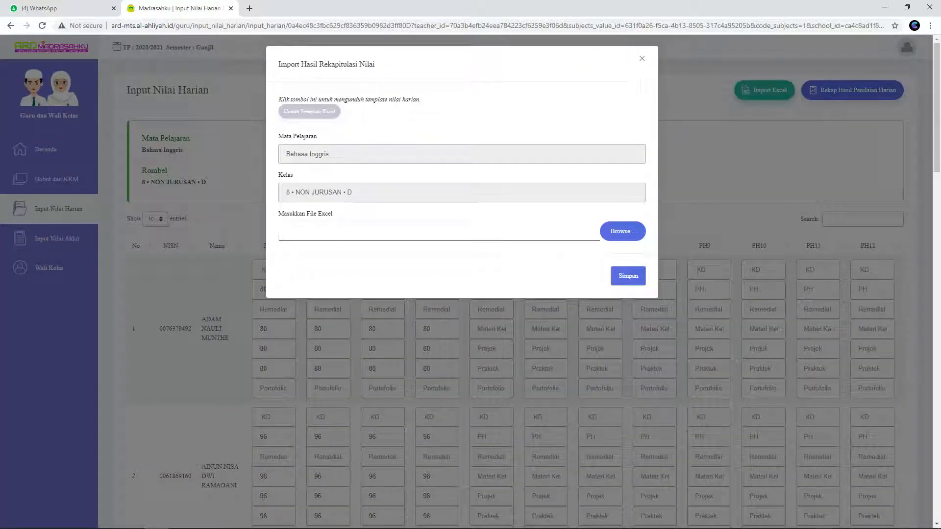
pyautogui.click(623, 232)
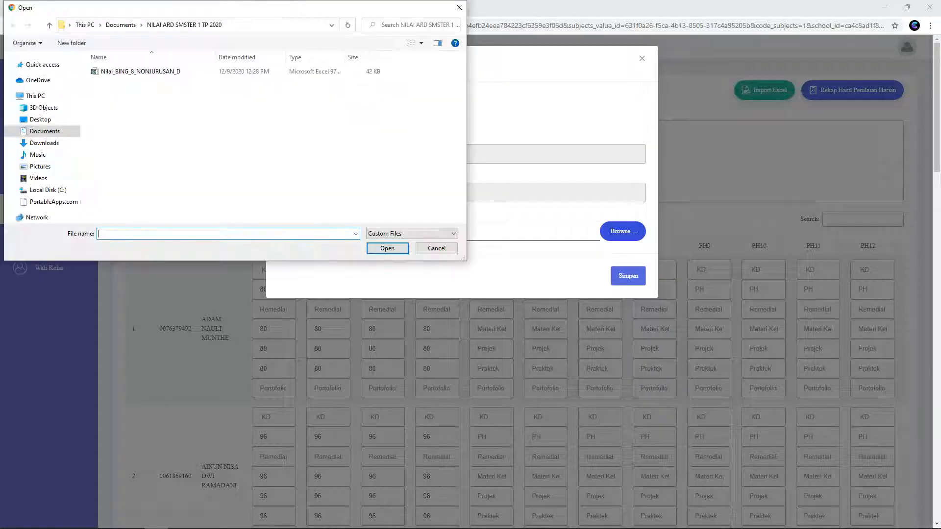
pyautogui.doubleClick(141, 71)
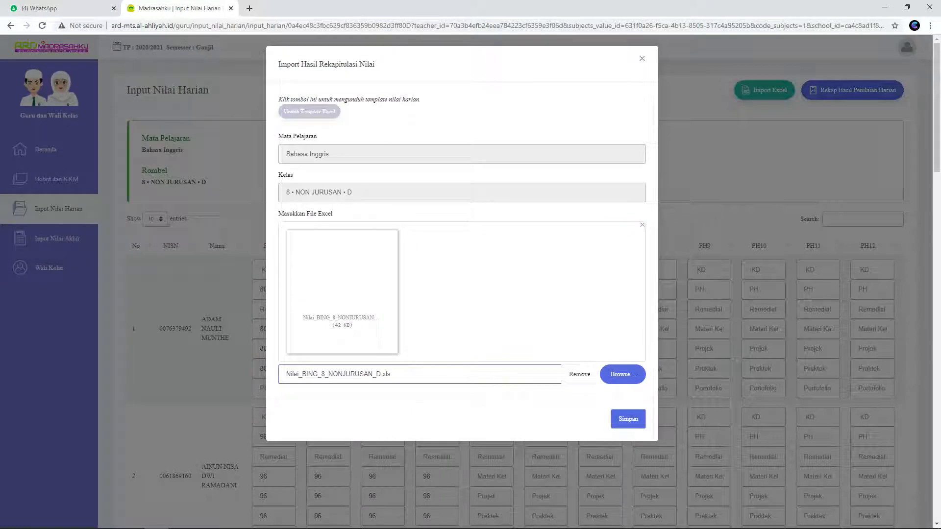
pyautogui.click(628, 419)
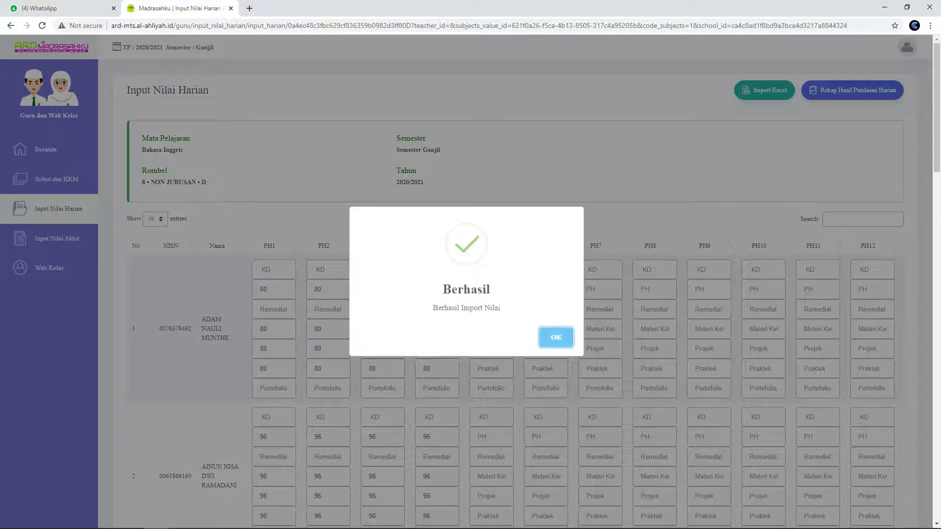
pyautogui.press('Return')
# Step: Show 50 entries in the daily grade table and look through the PH1 to PH4 scores for the student with blank fields
pyautogui.click(155, 218)
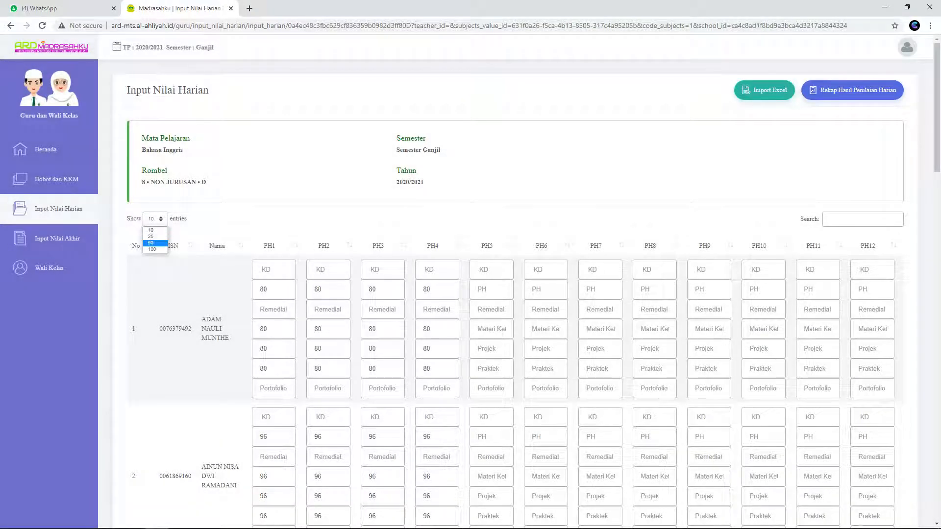
pyautogui.click(152, 243)
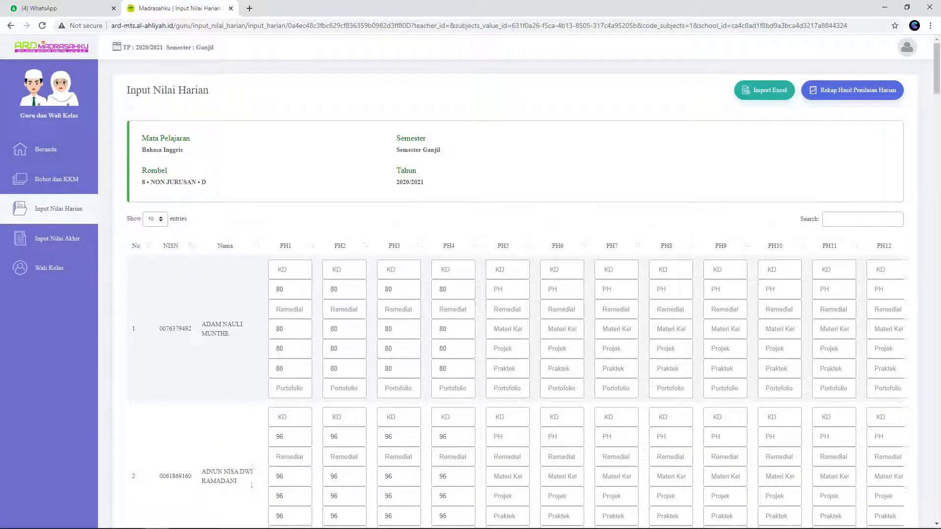
pyautogui.scroll(-5, 515, 294)
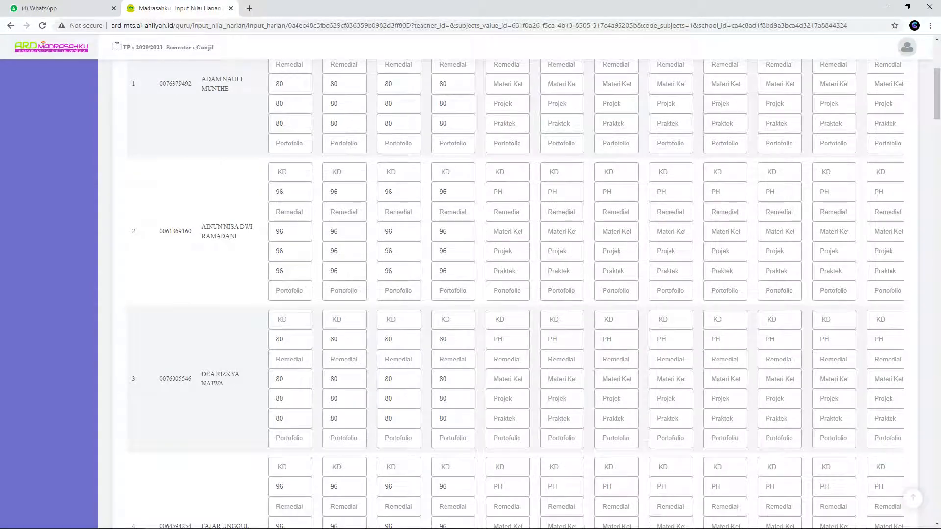
pyautogui.scroll(5, 514, 294)
pyautogui.scroll(-11, 514, 294)
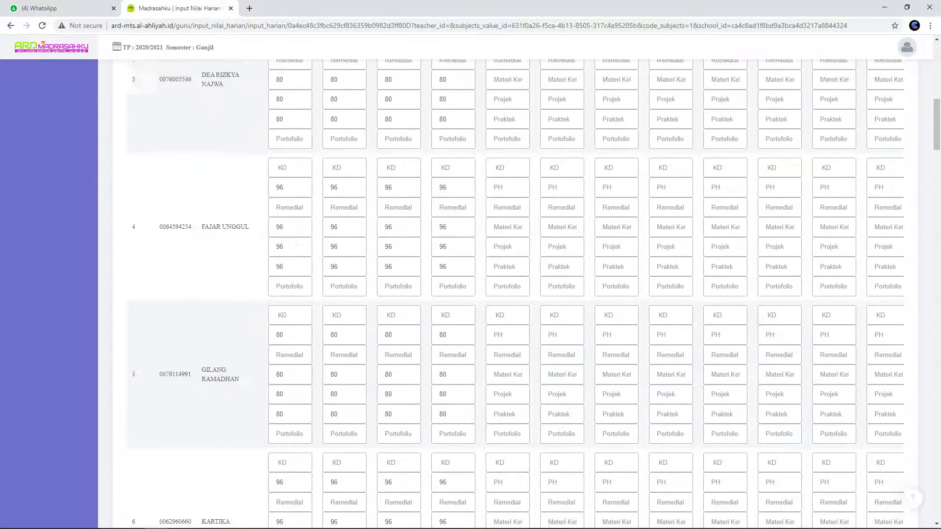
pyautogui.scroll(-16, 514, 294)
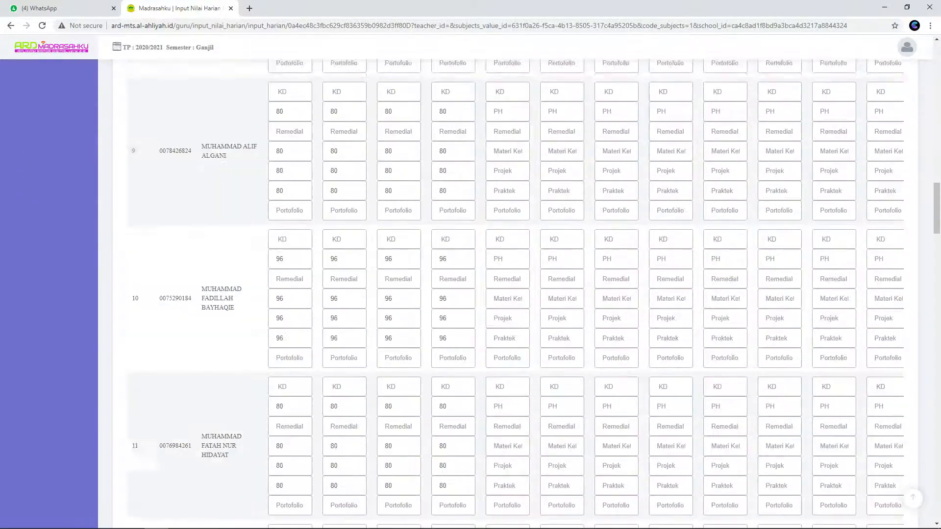
pyautogui.scroll(-20, 515, 294)
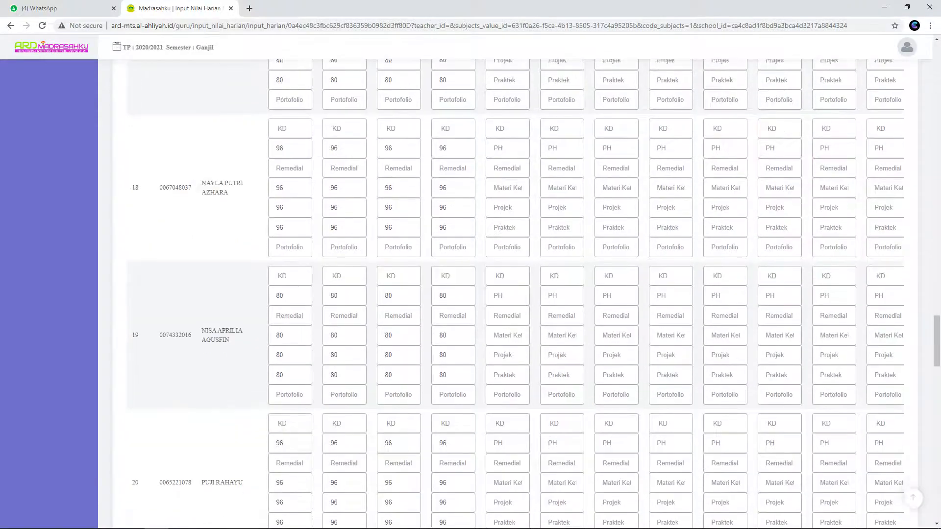
pyautogui.scroll(-20, 515, 294)
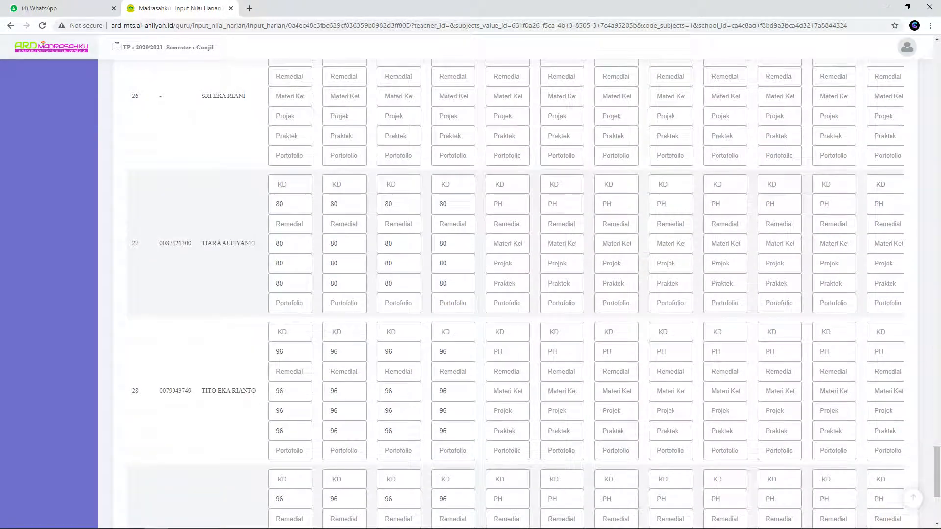
pyautogui.scroll(3, 514, 294)
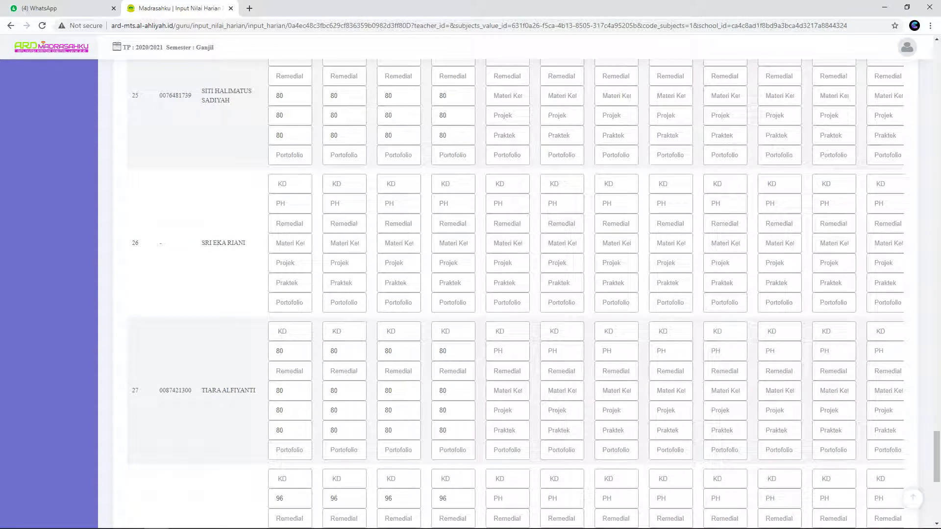
pyautogui.scroll(-2, 515, 294)
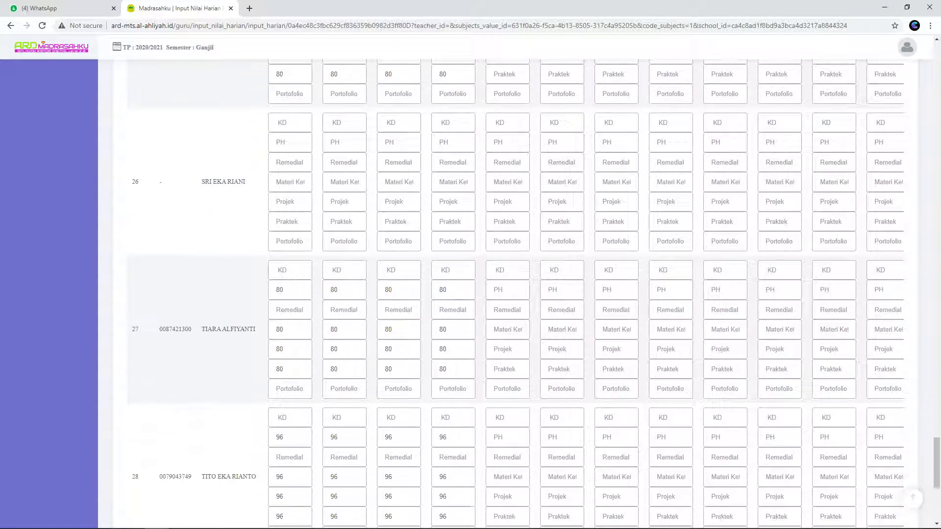
pyautogui.scroll(3, 514, 294)
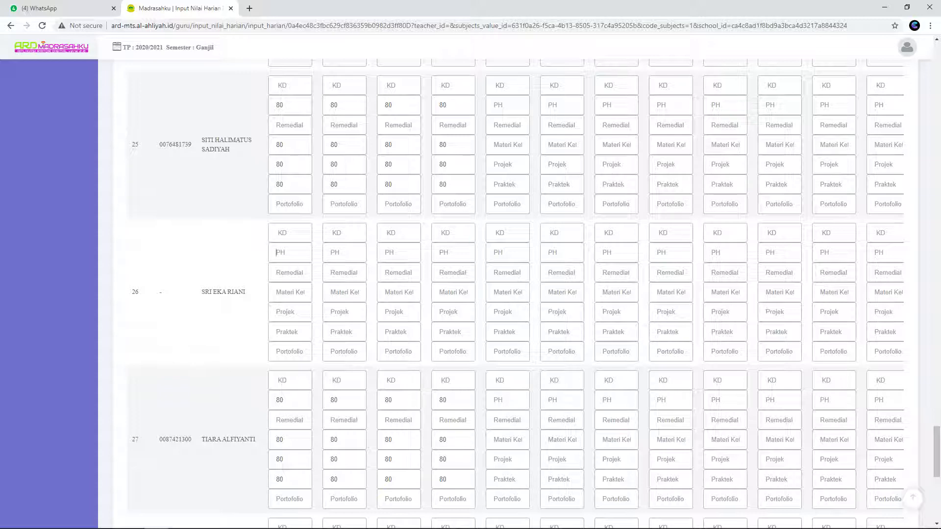
# Step: Enter 80 in the PH and Materi Keterampilan fields of PH1 to PH4 for the student in row 26
pyautogui.write('80')
pyautogui.press('Tab')
pyautogui.write('8080')
pyautogui.press('Tab')
pyautogui.write('808080')
pyautogui.press('Tab')
pyautogui.write('80')
pyautogui.press('Tab')
pyautogui.write('80')
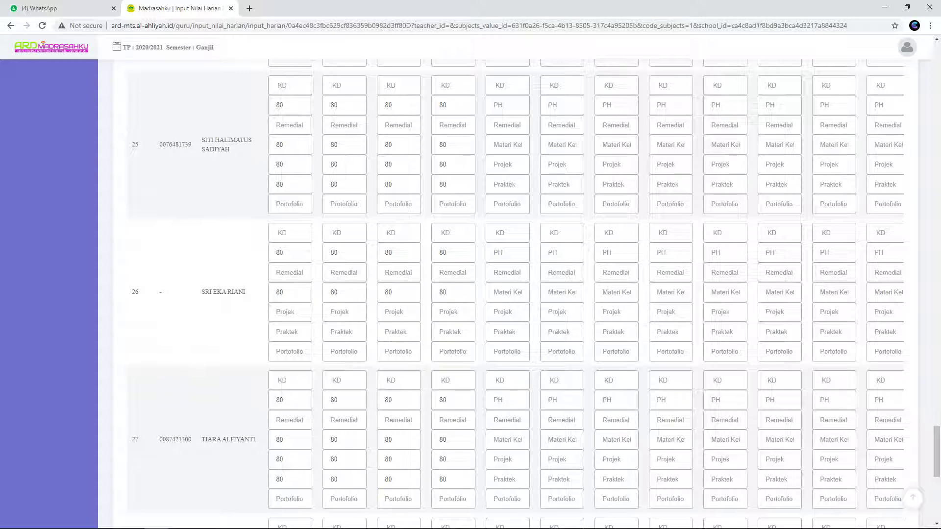
# Step: Enter 80 in the Projek and Praktek fields of PH1 to PH4 for the student in row 26, and save the daily grades
pyautogui.write('8080')
pyautogui.click(339, 312)
pyautogui.write('8080')
pyautogui.click(285, 332)
pyautogui.write('80')
pyautogui.click(339, 332)
pyautogui.write('80')
pyautogui.click(393, 332)
pyautogui.write('80')
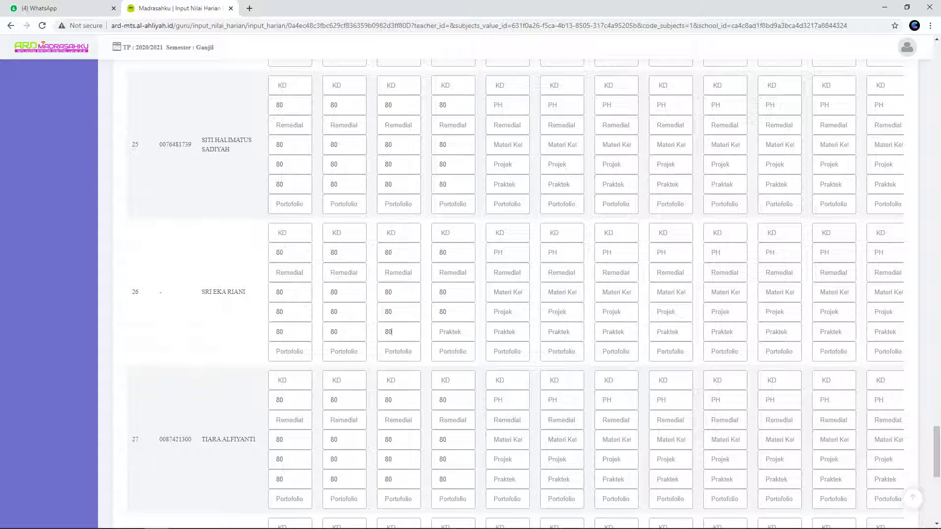
pyautogui.write('80')
pyautogui.scroll(-8, 534, 294)
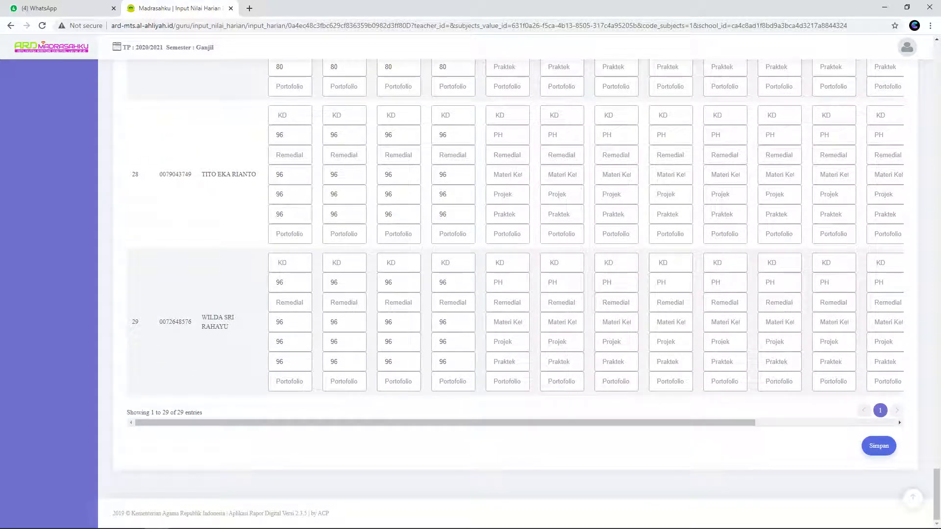
pyautogui.click(878, 446)
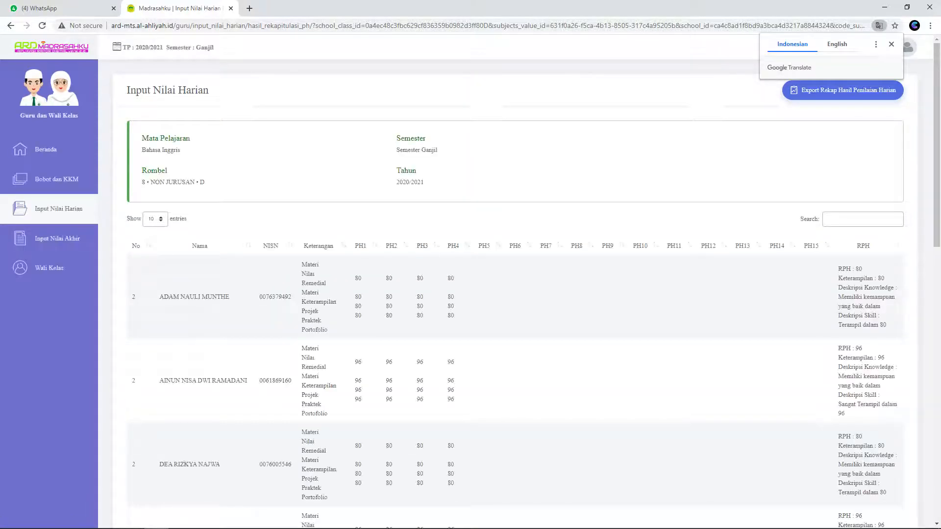
# Step: Show 50 entries in the daily grade recap and check every student's PH1 to PH4 scores and RPH, including the manually completed student
pyautogui.click(155, 219)
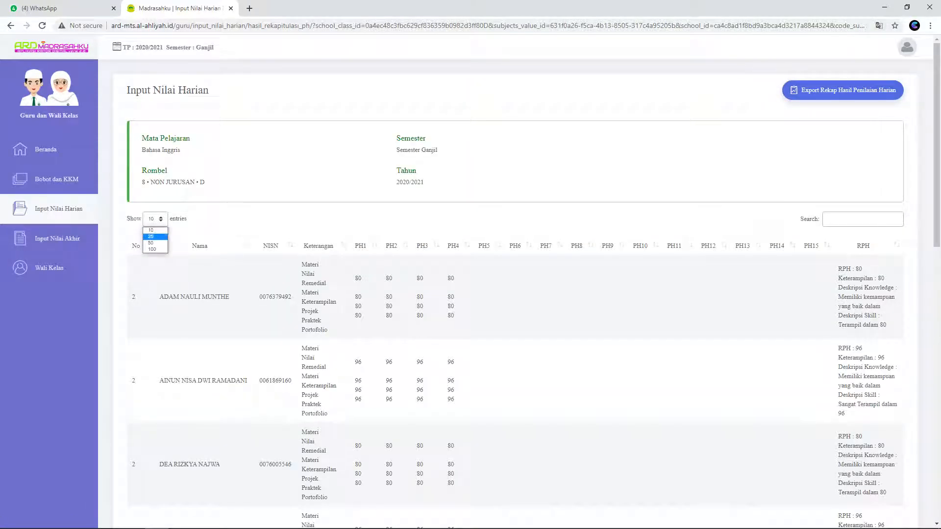
pyautogui.click(152, 242)
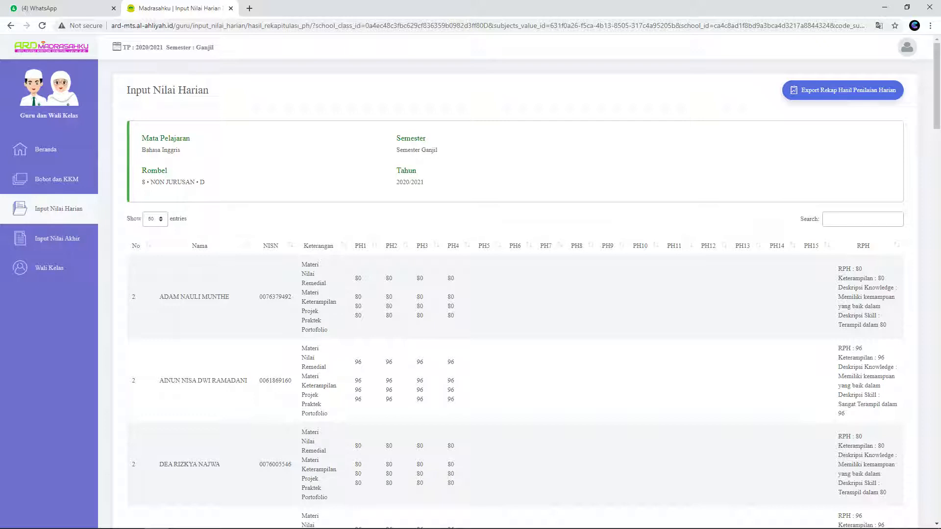
pyautogui.scroll(-12, 515, 294)
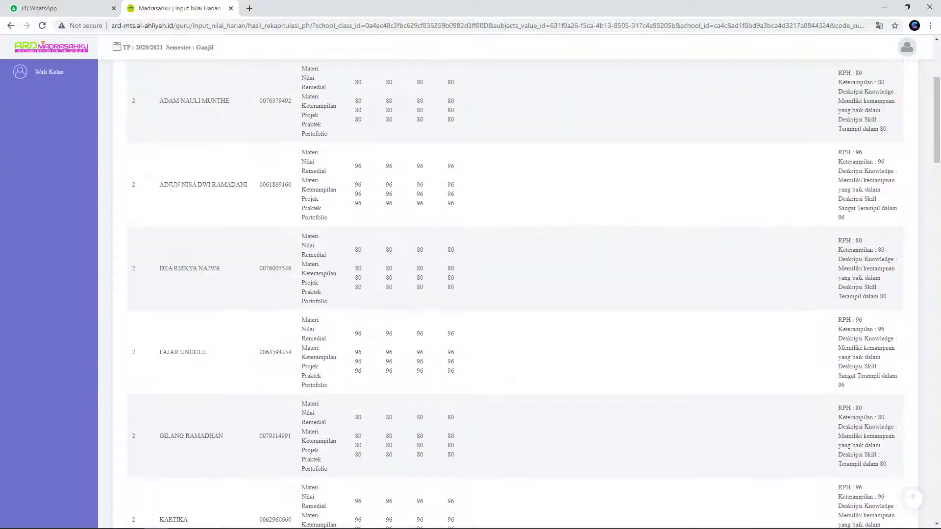
pyautogui.scroll(-18, 514, 294)
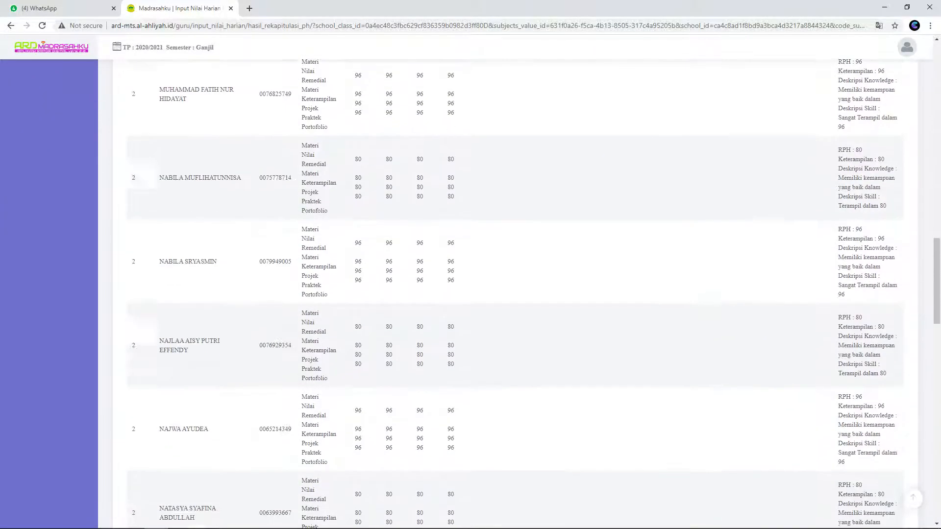
pyautogui.scroll(-15, 514, 294)
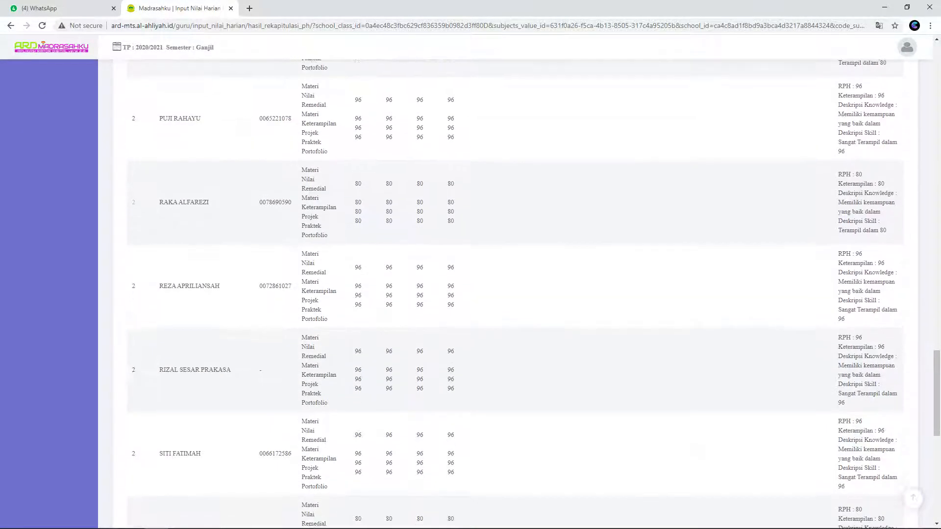
pyautogui.scroll(-2, 515, 294)
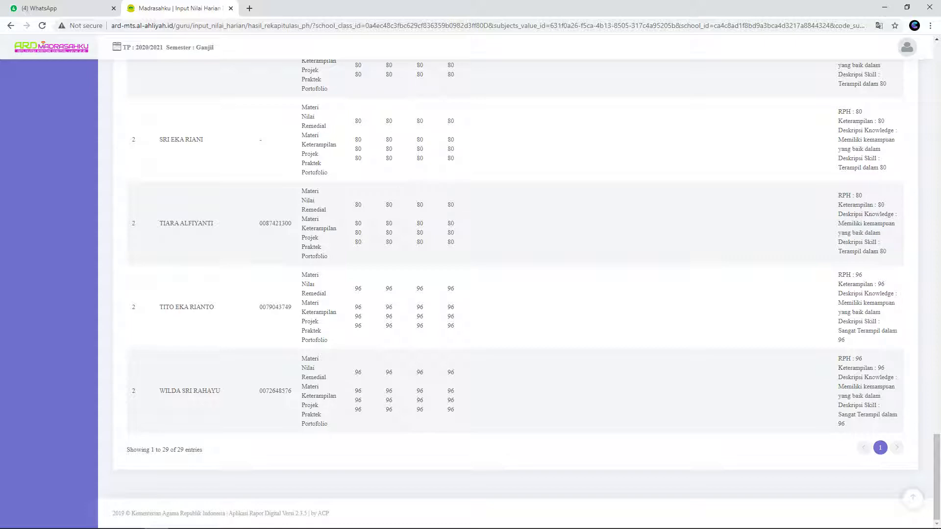
pyautogui.scroll(20, 514, 294)
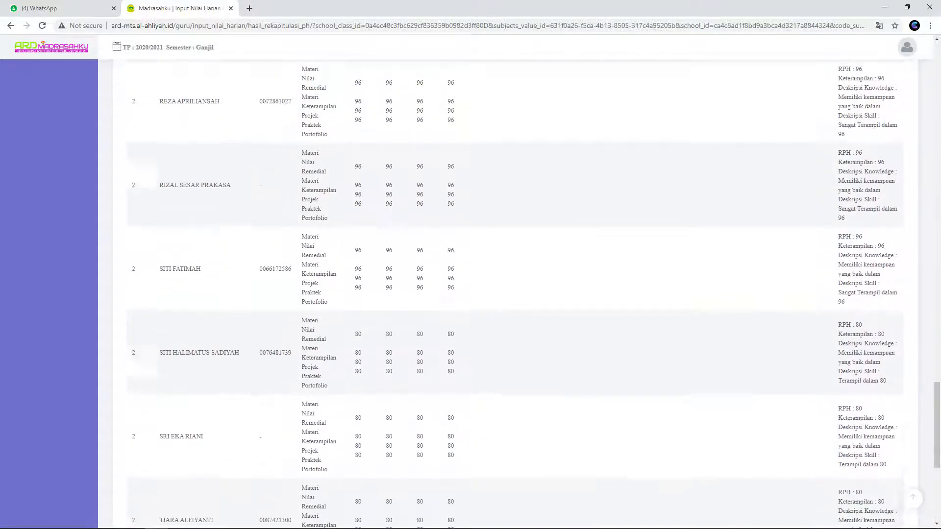
pyautogui.scroll(20, 514, 294)
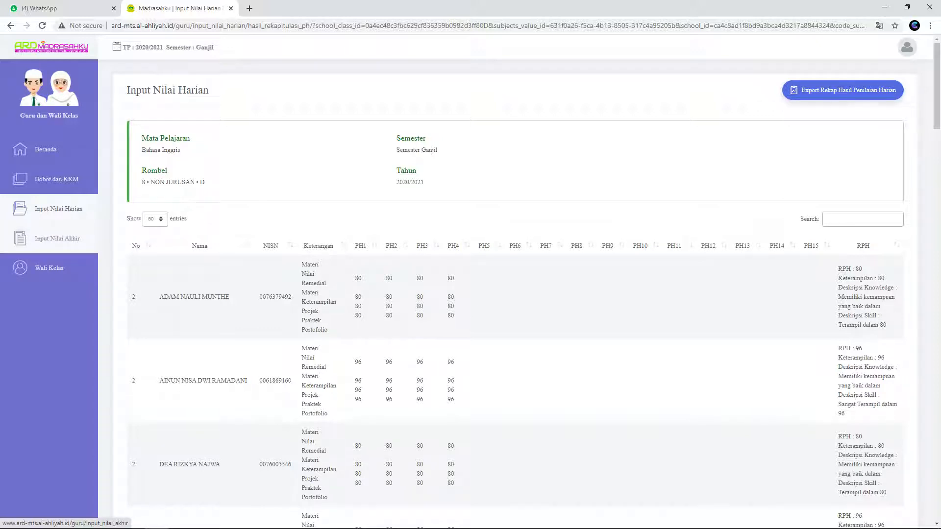
# Step: Open Input Nilai Akhir for Bahasa Inggris • 8 • NON JURUSAN • Kelompok A (Umum), class 8 • NON JURUSAN • D
pyautogui.click(57, 238)
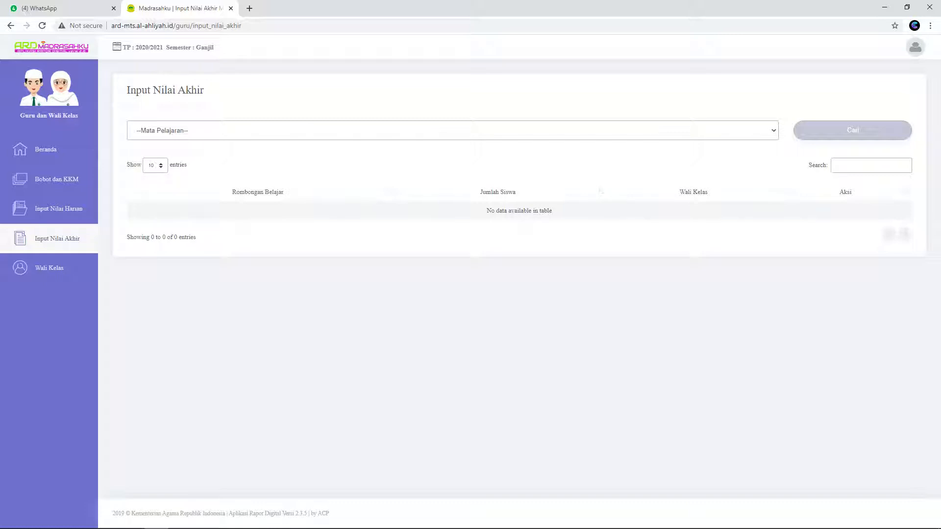
pyautogui.click(452, 131)
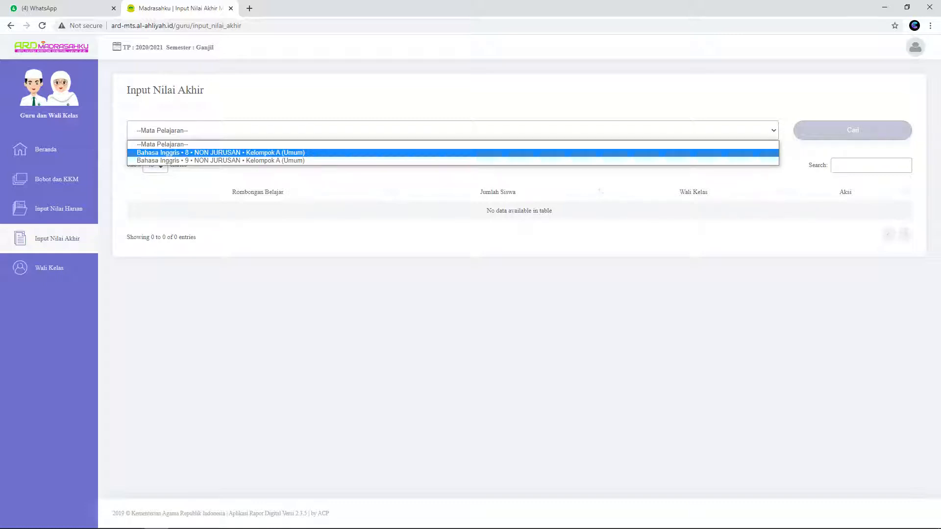
pyautogui.click(221, 153)
pyautogui.click(853, 130)
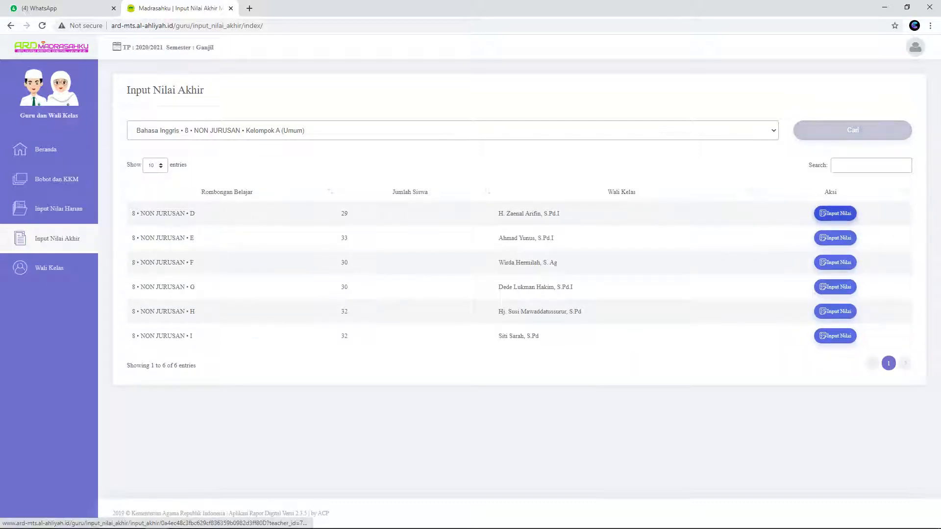
pyautogui.click(835, 213)
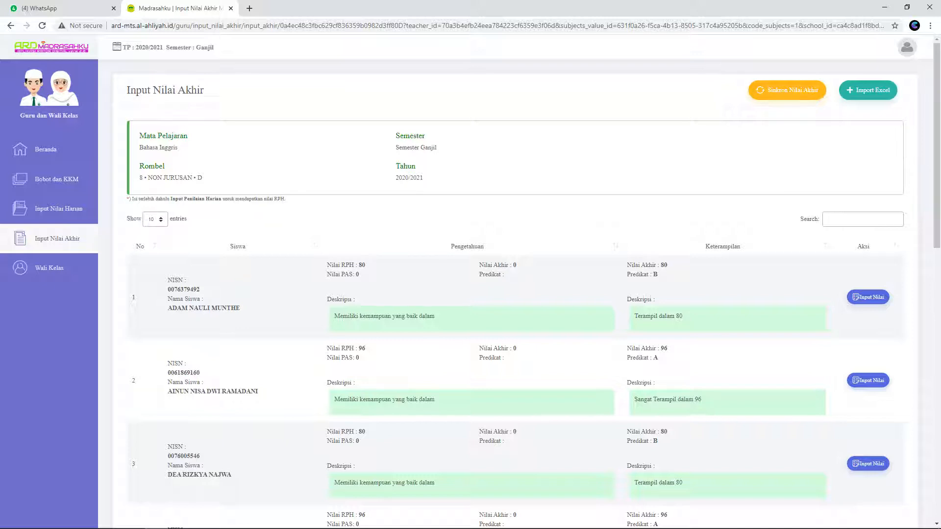
# Step: Review the students' RPH, PAS and Keterampilan grades in the final grade list, and open its Excel import page
pyautogui.scroll(-4, 470, 294)
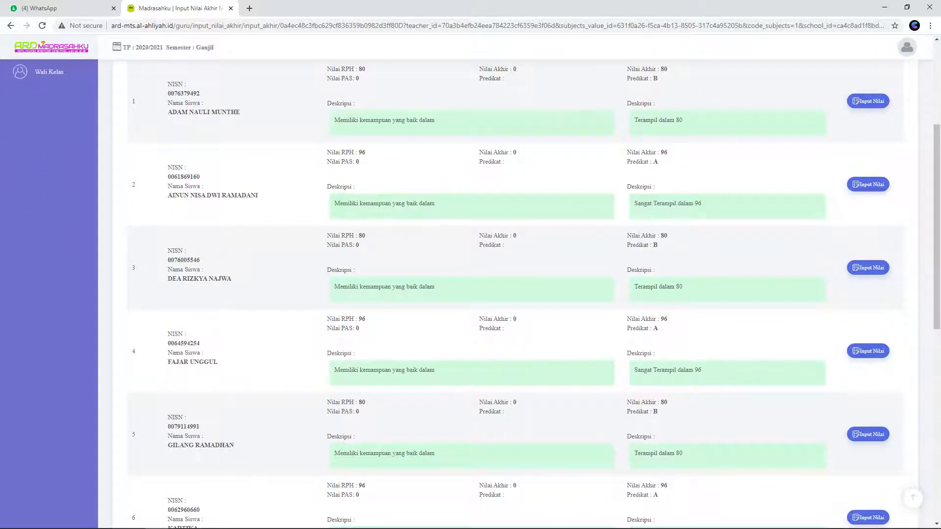
pyautogui.scroll(2, 470, 294)
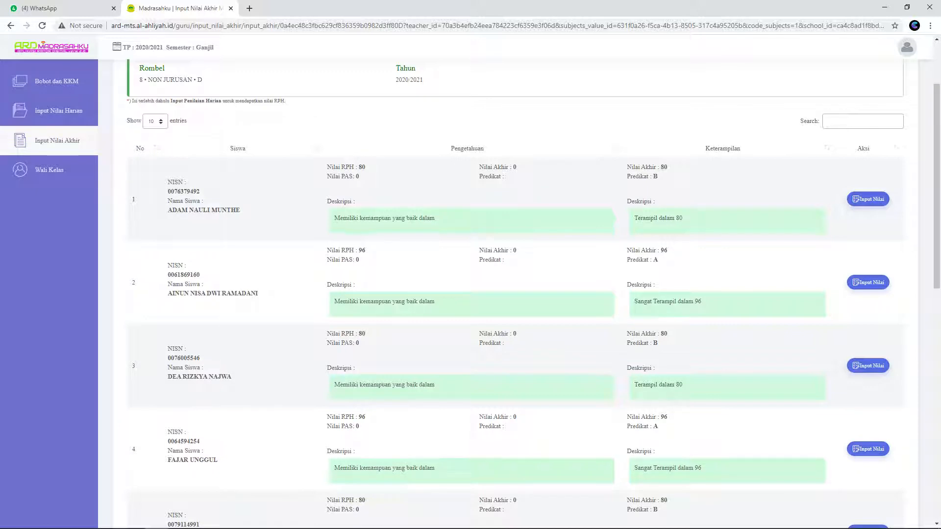
pyautogui.scroll(2, 471, 284)
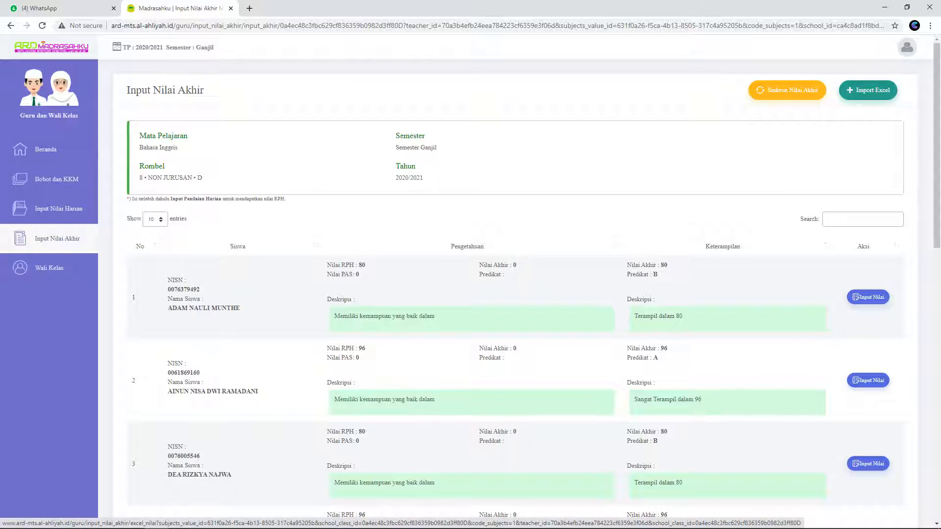
pyautogui.click(868, 89)
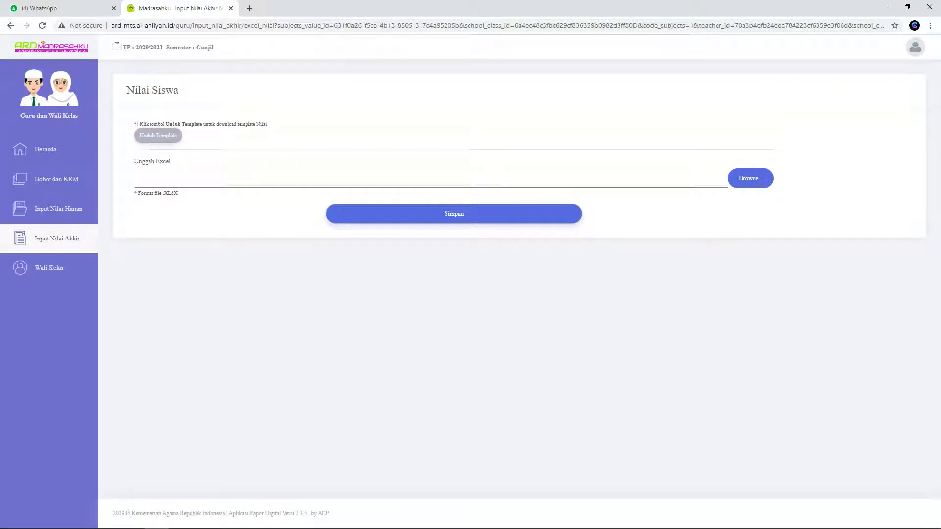
# Step: Download the final grade template for the class, open it in Excel, and enable editing
pyautogui.click(158, 135)
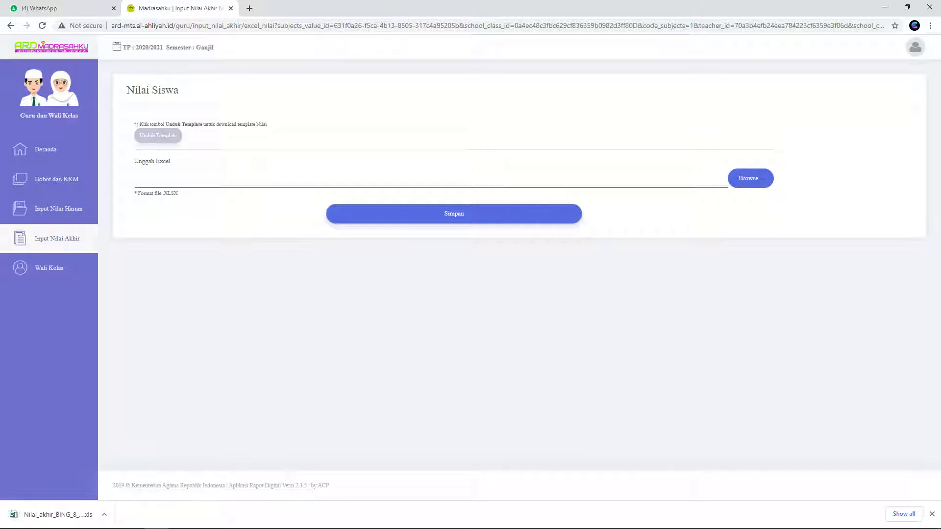
pyautogui.click(58, 514)
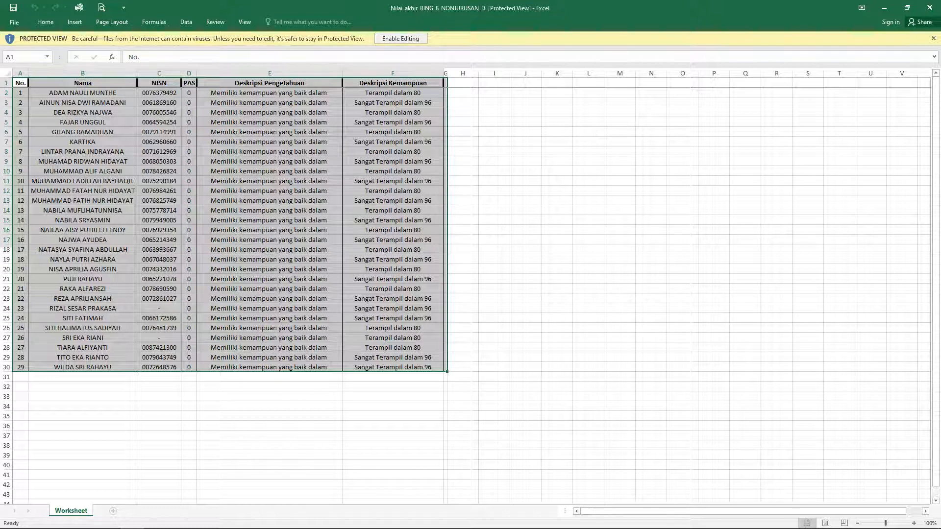
pyautogui.click(401, 38)
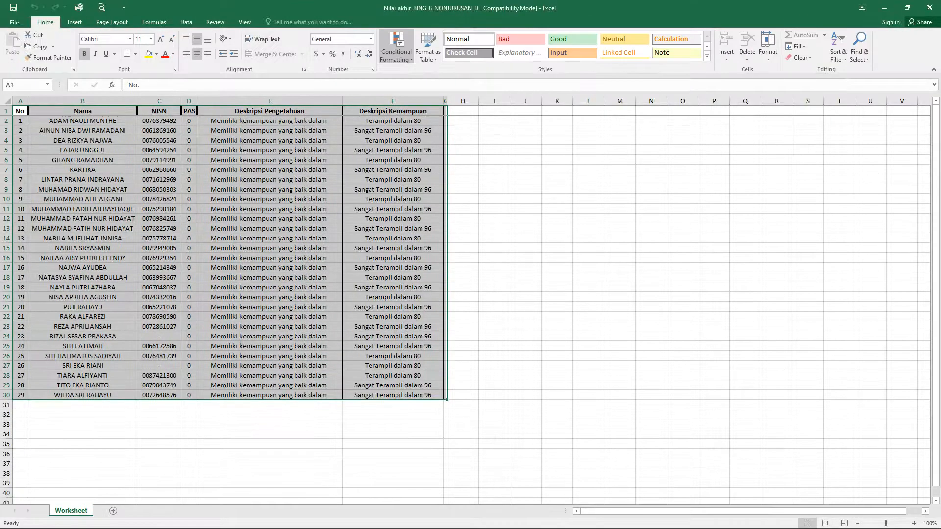
pyautogui.click(393, 180)
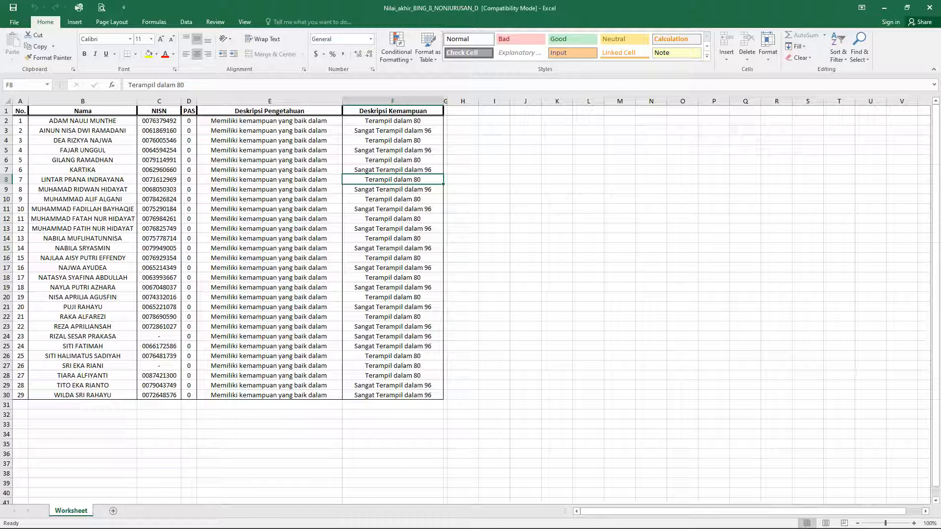
pyautogui.moveTo(82, 120); pyautogui.dragTo(82, 199)
pyautogui.moveTo(159, 130); pyautogui.dragTo(159, 239)
pyautogui.moveTo(82, 120); pyautogui.dragTo(159, 395)
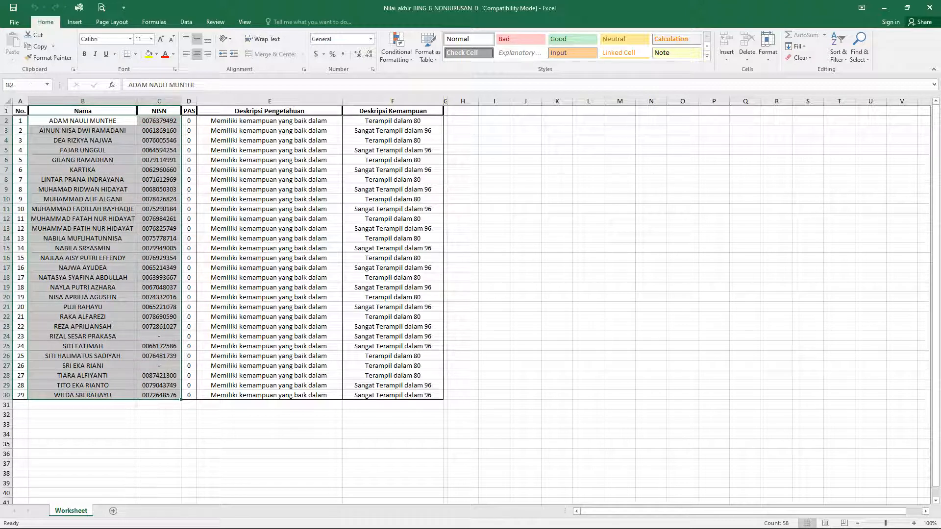
# Step: Enter PAS scores 90, 80, 90, 80 and 80 for the first five students in cells D2 to D6
pyautogui.click(189, 121)
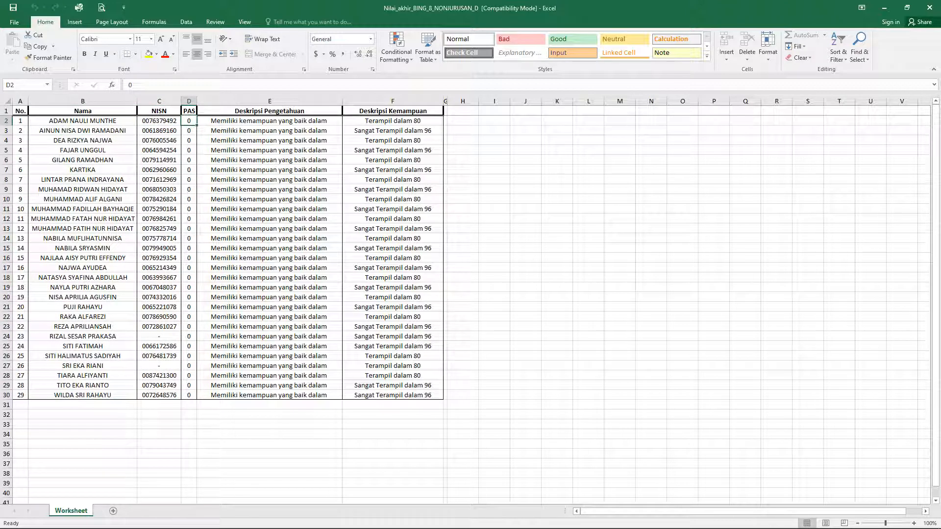
pyautogui.write('90')
pyautogui.press('Return')
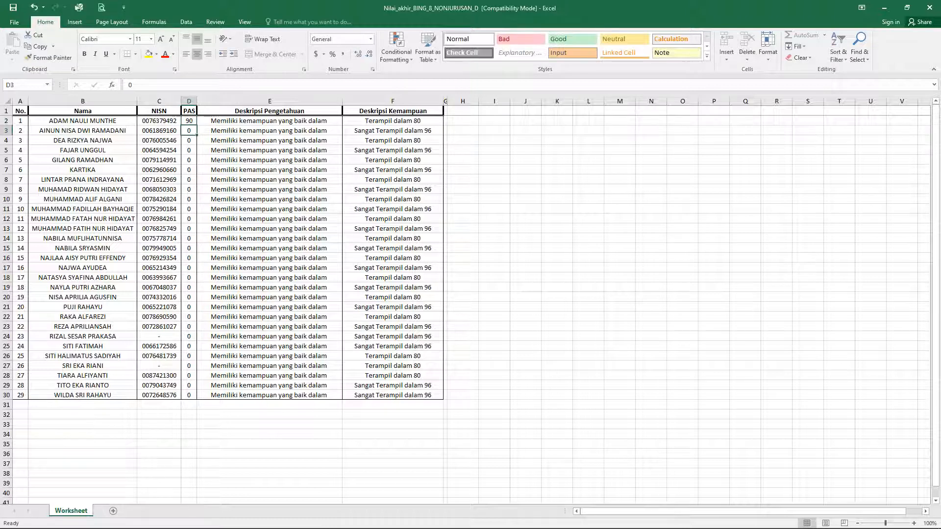
pyautogui.write('80')
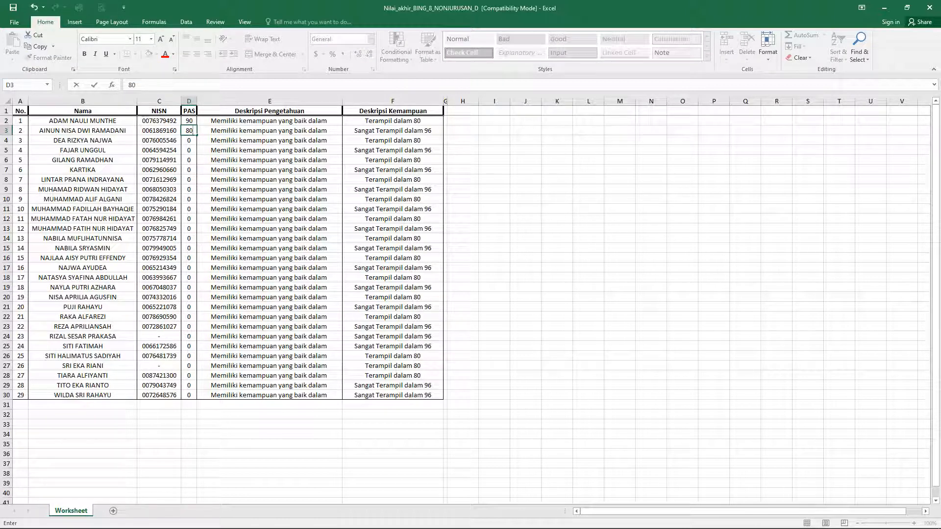
pyautogui.press('Return')
pyautogui.write('90')
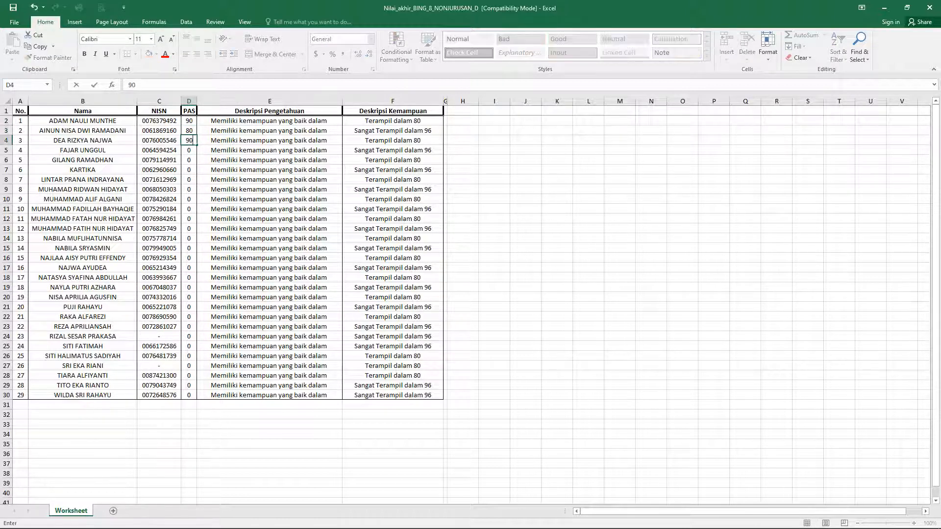
pyautogui.press('Return')
pyautogui.write('80')
pyautogui.press('Return')
pyautogui.write('880')
pyautogui.press('Return')
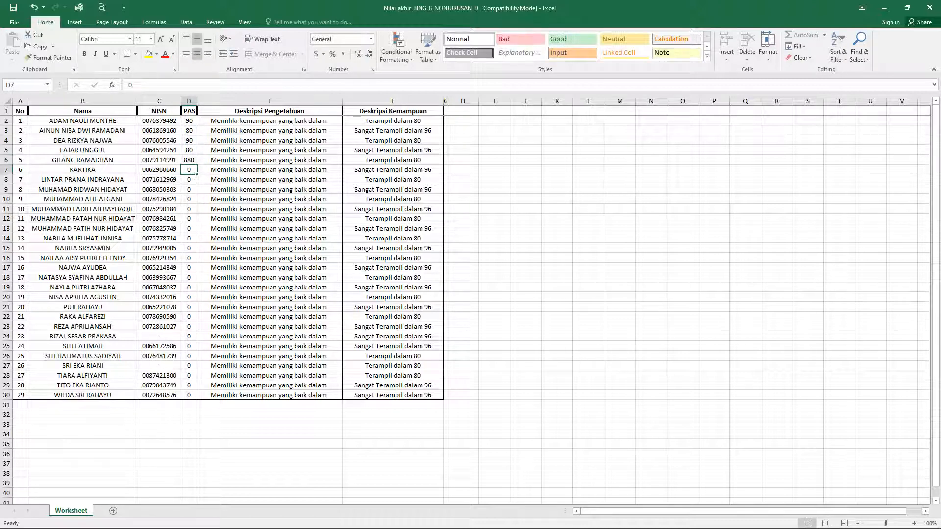
pyautogui.press('Up')
pyautogui.write('80')
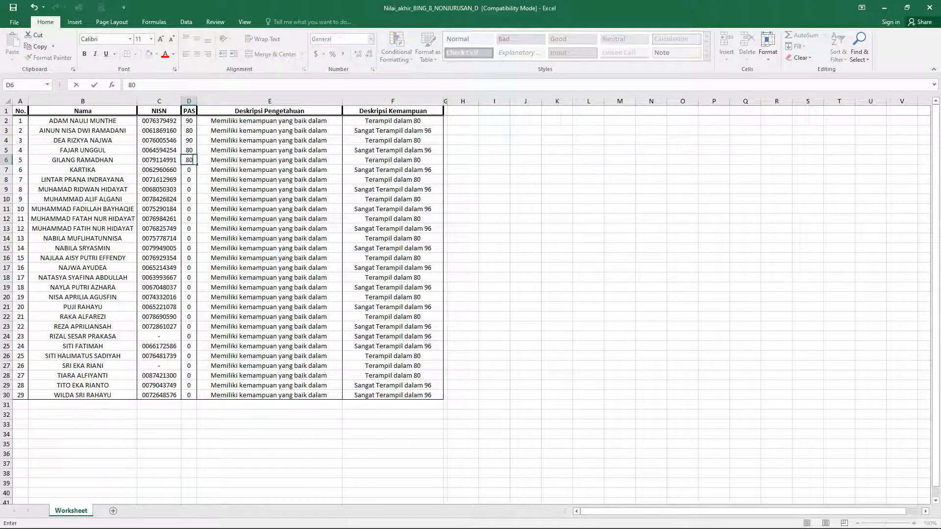
pyautogui.press('Up')
# Step: Copy the five PAS scores in D2:D6 to the following five students in D7:D11
pyautogui.press('Up')
pyautogui.press('Up')
pyautogui.press('Up')
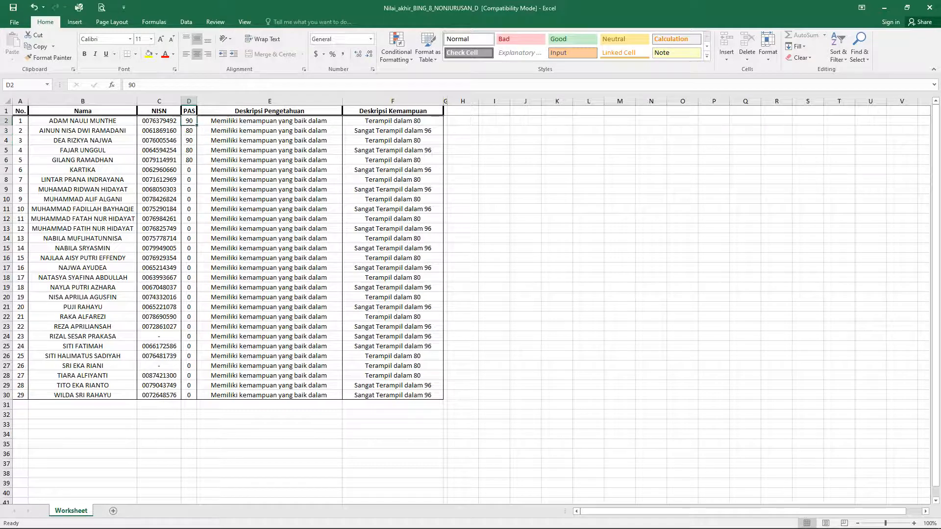
pyautogui.hotkey('shift', 'Down')
pyautogui.hotkey('shift', 'Down')
pyautogui.hotkey('shift', 'Down')
pyautogui.hotkey('shift', 'Down')
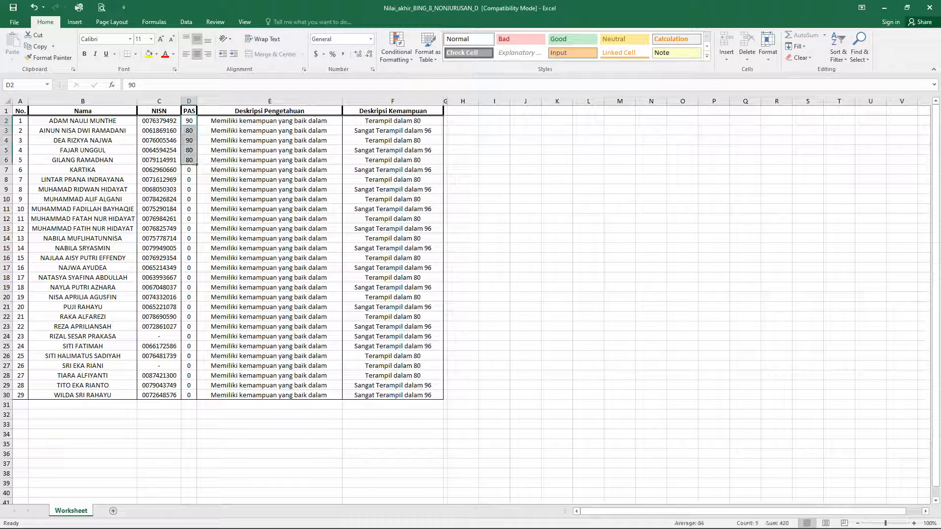
pyautogui.hotkey('ctrl', 'c')
pyautogui.press('Down')
pyautogui.press('Down')
pyautogui.press('Down')
pyautogui.press('Down')
pyautogui.press('Down')
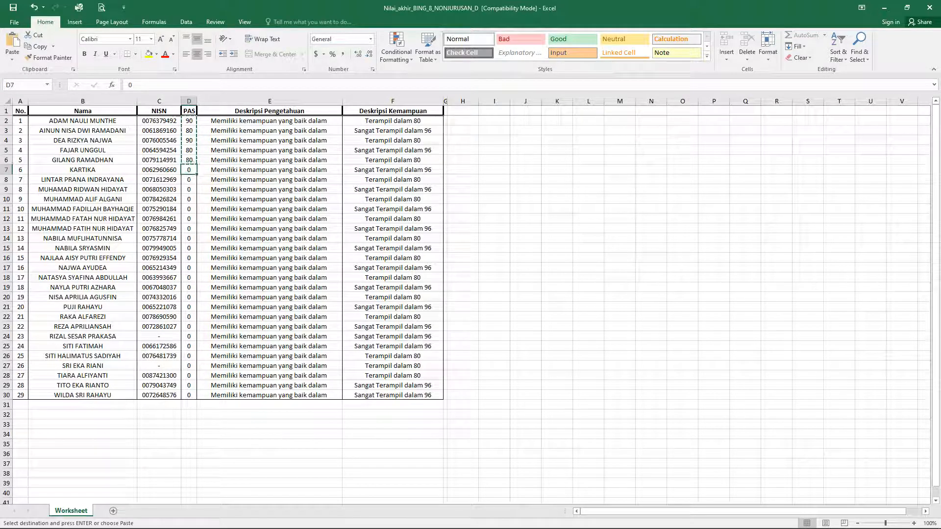
pyautogui.hotkey('ctrl', 'v')
# Step: Repeat the copied block of five PAS scores in D12:D16, D17:D21 and D22:D26
pyautogui.hotkey('ctrl', 'Down')
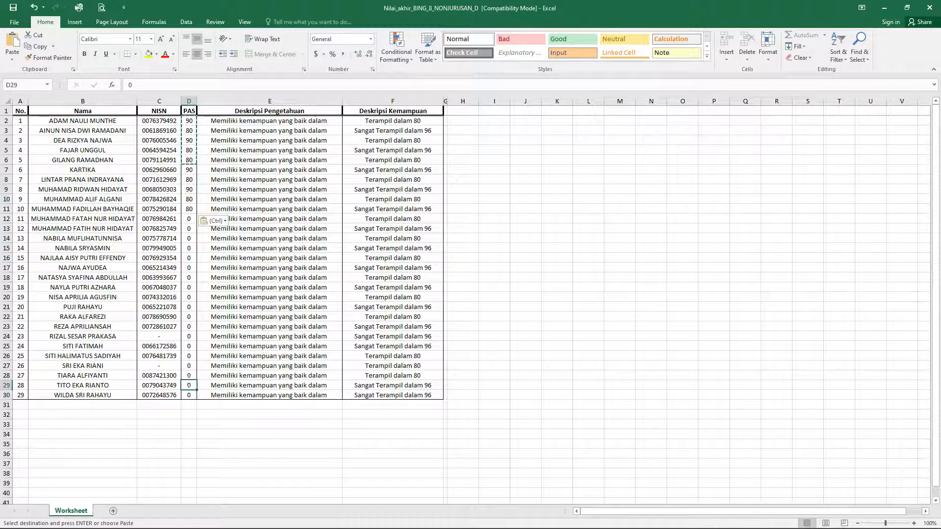
pyautogui.hotkey('ctrl', 'Up')
pyautogui.press('Down')
pyautogui.press('Down')
pyautogui.press('Down')
pyautogui.press('Down')
pyautogui.press('Down')
pyautogui.press('Down')
pyautogui.press('Down')
pyautogui.press('Down')
pyautogui.press('Down')
pyautogui.press('Down')
pyautogui.press('Down')
pyautogui.hotkey('ctrl', 'v')
pyautogui.press('Down')
pyautogui.press('Down')
pyautogui.press('Down')
pyautogui.press('Down')
pyautogui.press('Down')
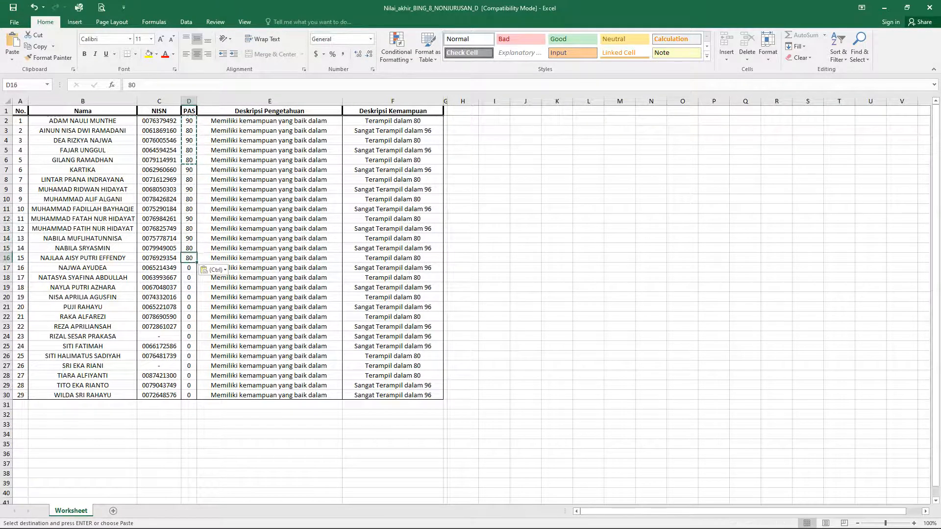
pyautogui.hotkey('ctrl', 'v')
pyautogui.press('Down')
pyautogui.press('Down')
pyautogui.press('Down')
pyautogui.press('Down')
pyautogui.press('Down')
pyautogui.hotkey('ctrl', 'v')
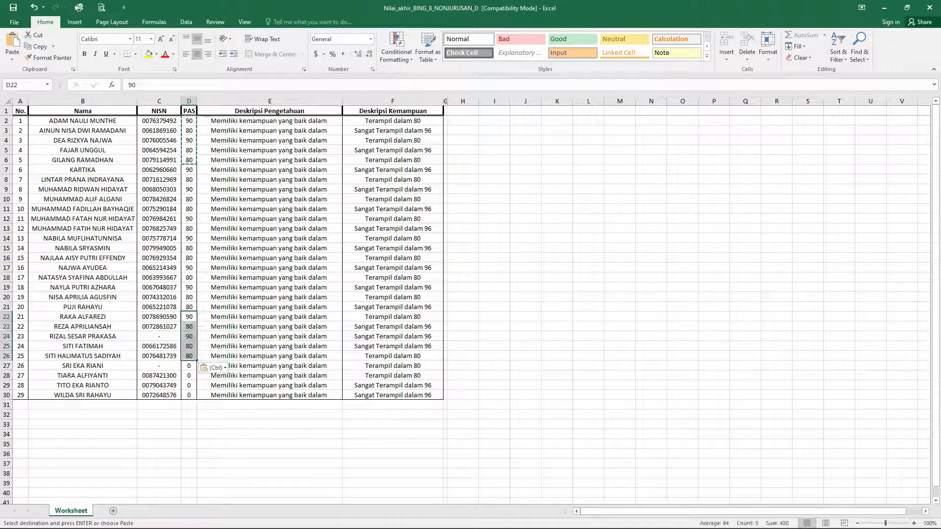
# Step: Try to paste the block of five PAS scores from cell D27 downward
pyautogui.press('Down')
pyautogui.press('Down')
pyautogui.press('Down')
pyautogui.press('Down')
pyautogui.press('Down')
pyautogui.hotkey('ctrl', 'v')
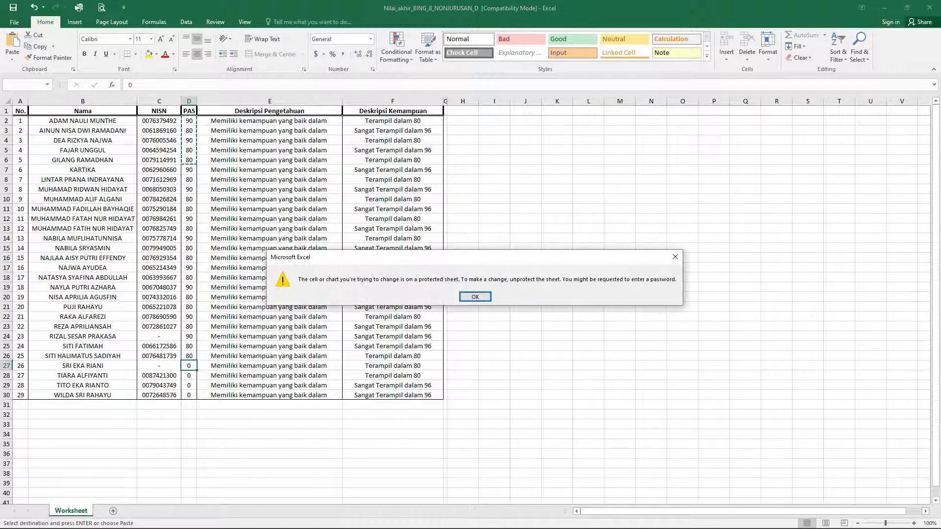
pyautogui.press('Return')
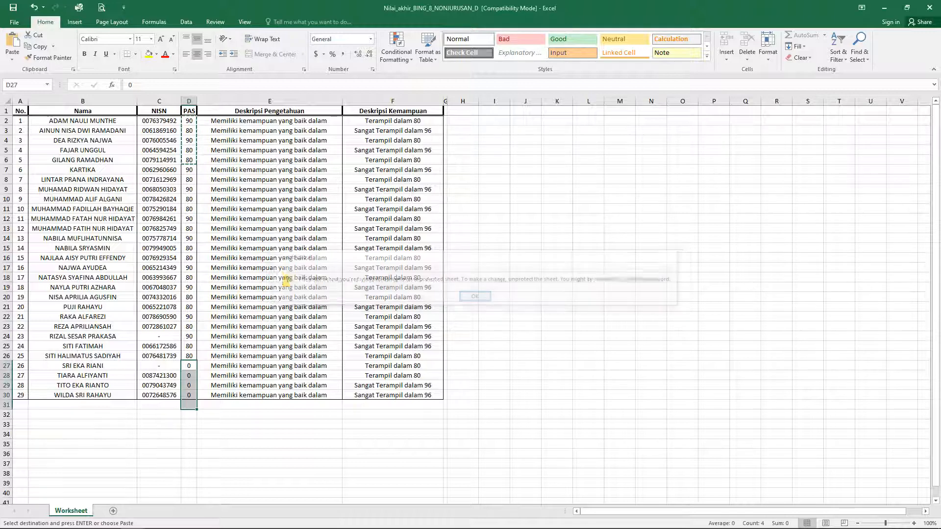
# Step: Copy the PAS score 80 from D26 to the last four students in D27:D30
pyautogui.press('Up')
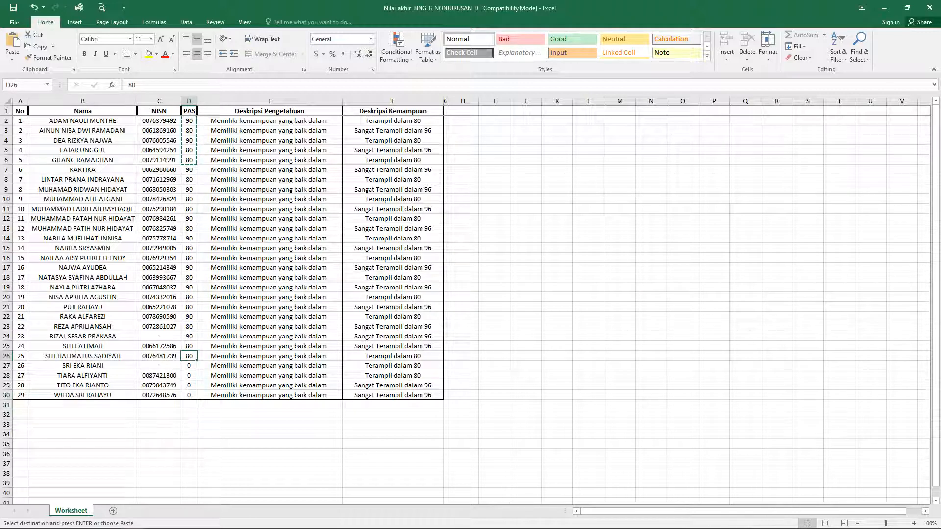
pyautogui.hotkey('ctrl', 'c')
pyautogui.press('Down')
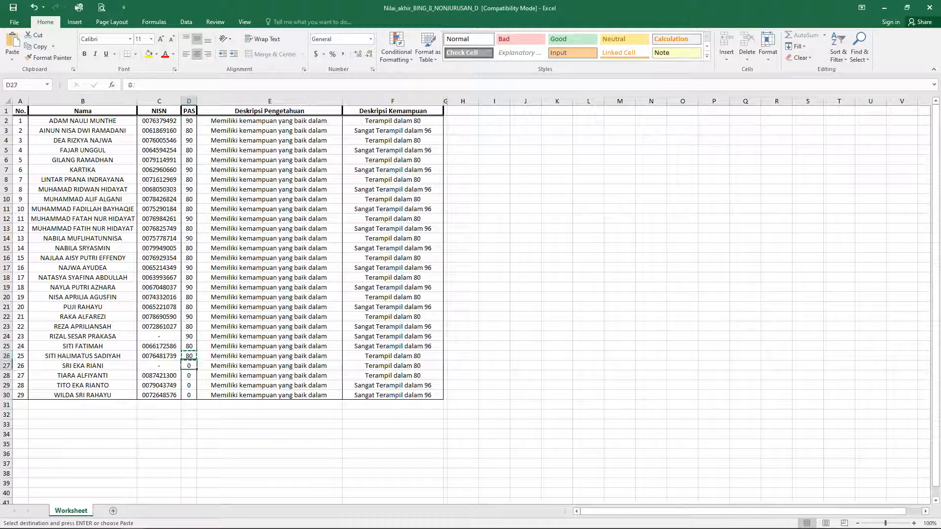
pyautogui.hotkey('ctrl', 'v')
pyautogui.press('Down')
pyautogui.hotkey('ctrl', 'v')
pyautogui.press('Down')
pyautogui.hotkey('ctrl', 'v')
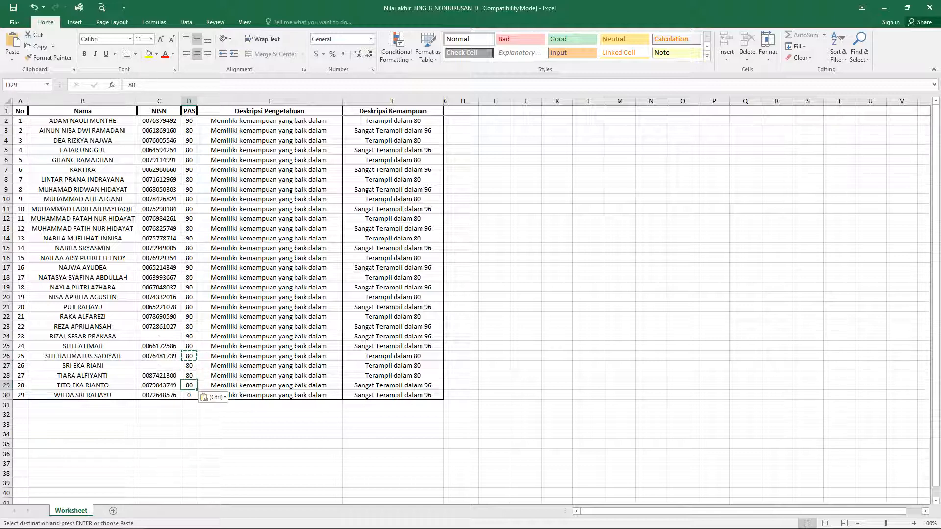
pyautogui.press('Down')
pyautogui.press('Return')
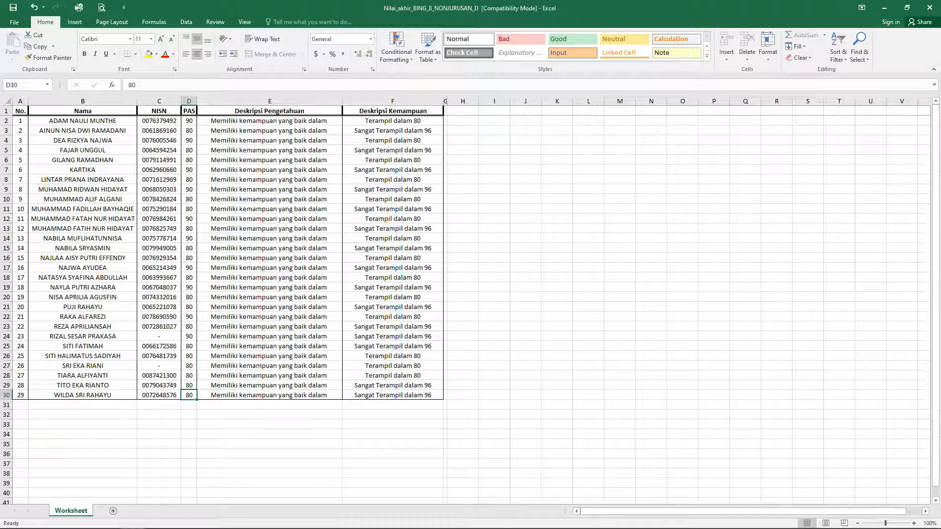
# Step: Widen the Deskripsi Pengetahuan column to make room for longer descriptions
pyautogui.moveTo(270, 121); pyautogui.dragTo(270, 386)
pyautogui.moveTo(270, 121); pyautogui.dragTo(269, 396)
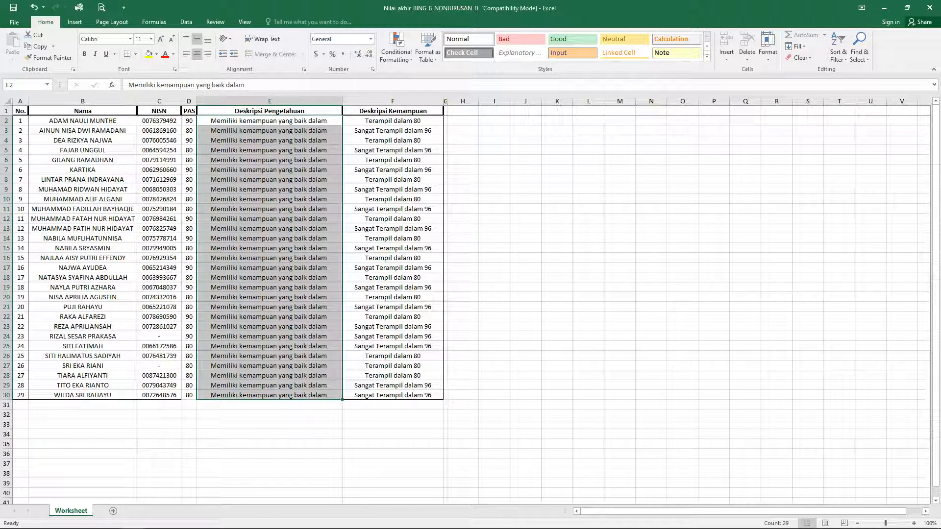
pyautogui.click(269, 121)
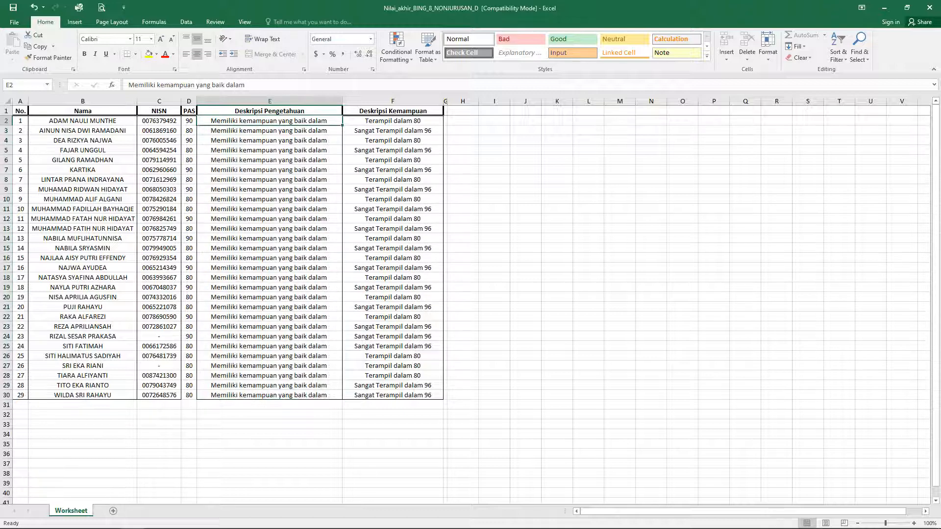
pyautogui.moveTo(342, 101); pyautogui.dragTo(525, 101)
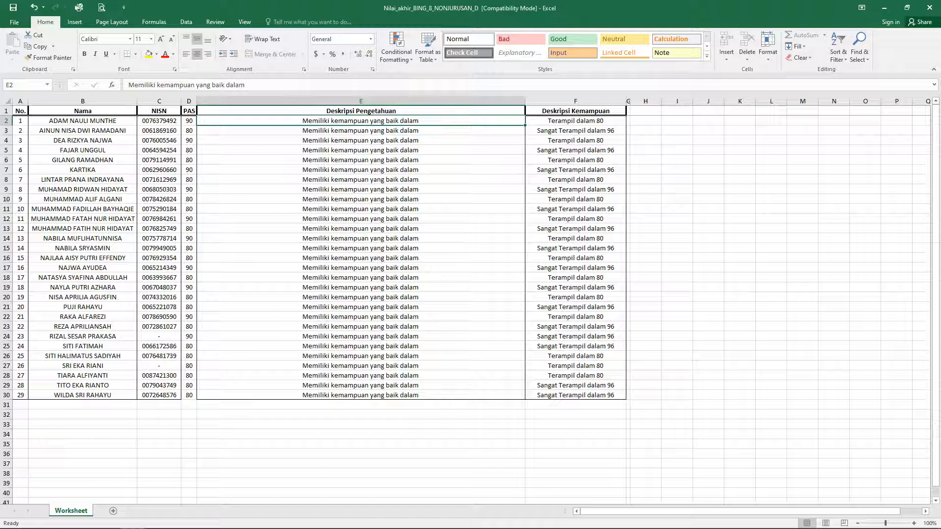
# Step: Complete the first student's Deskripsi Pengetahuan in E2 as "Memiliki kemampuan yang baik dalam membaca, menulis"
pyautogui.press('F2')
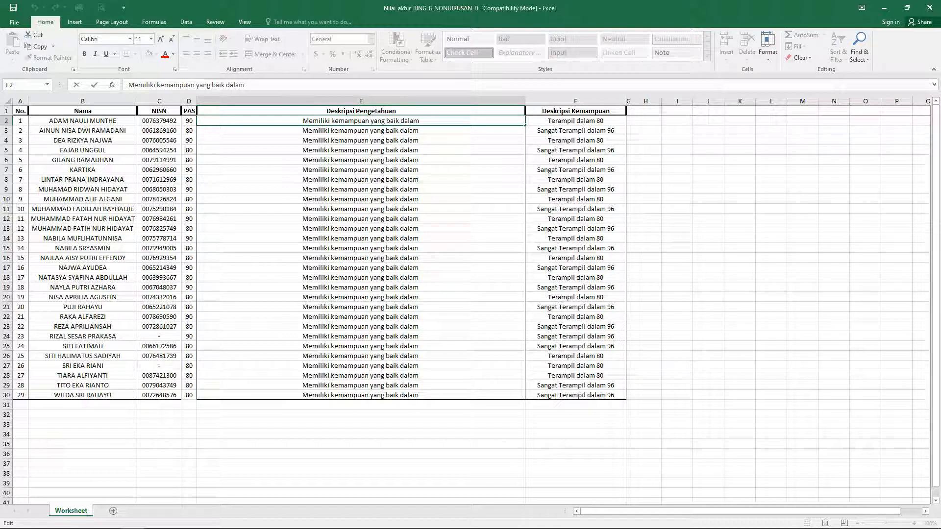
pyautogui.write('ME')
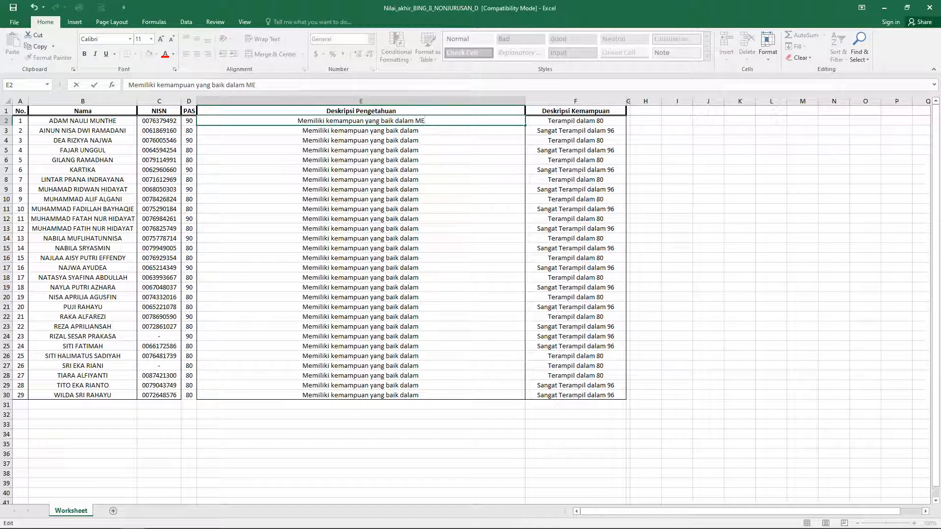
pyautogui.press('BackSpace')
pyautogui.press('BackSpace')
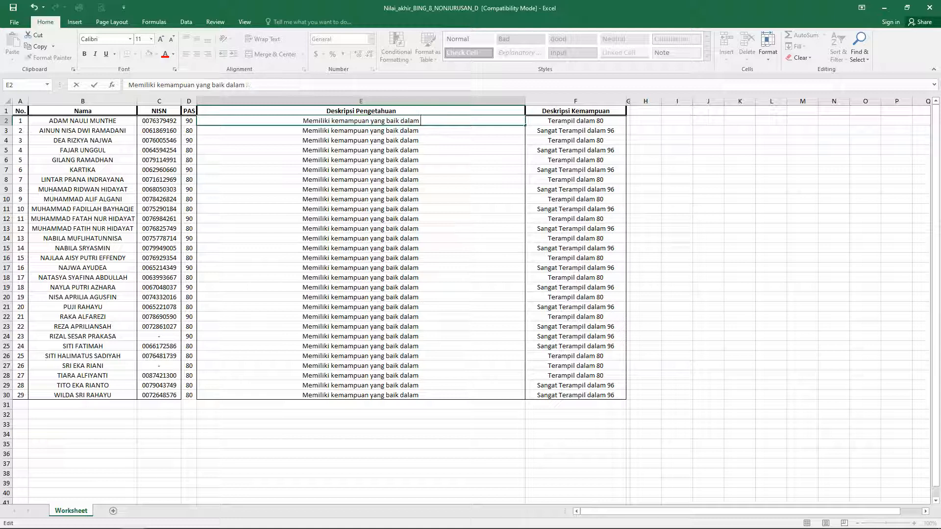
pyautogui.write('membaca')
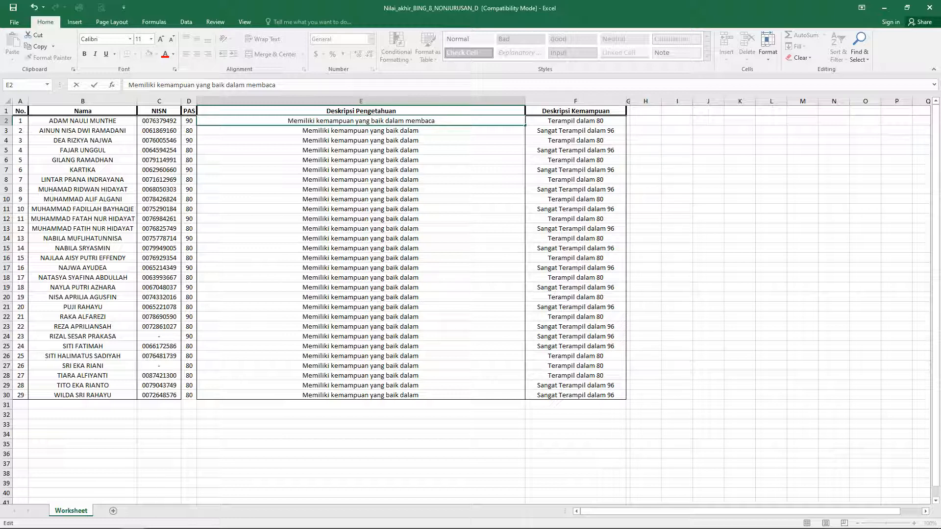
pyautogui.press('Return')
pyautogui.press('Up')
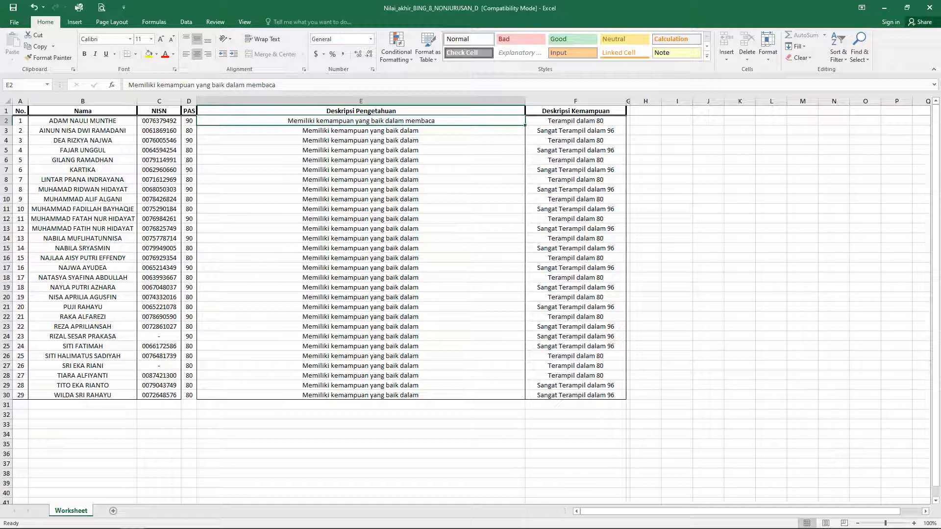
pyautogui.press('F2')
pyautogui.write(', menulis')
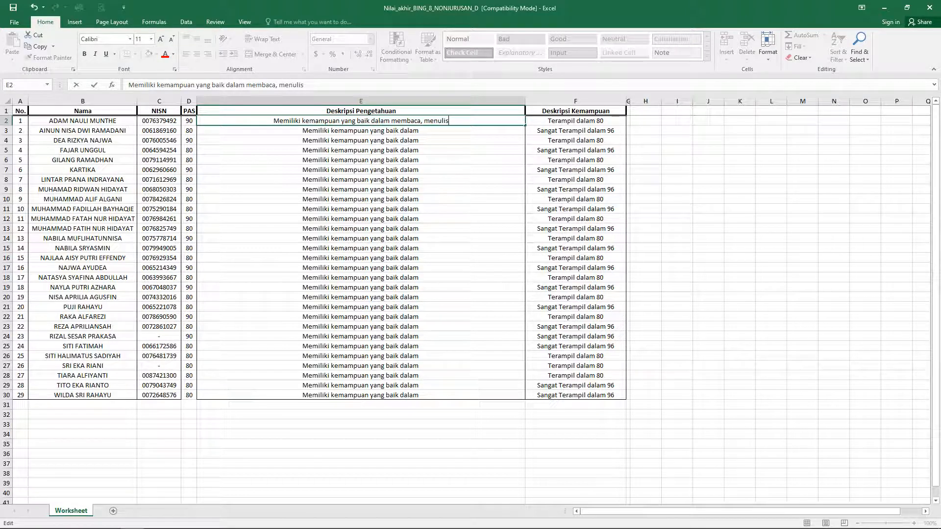
pyautogui.press('Return')
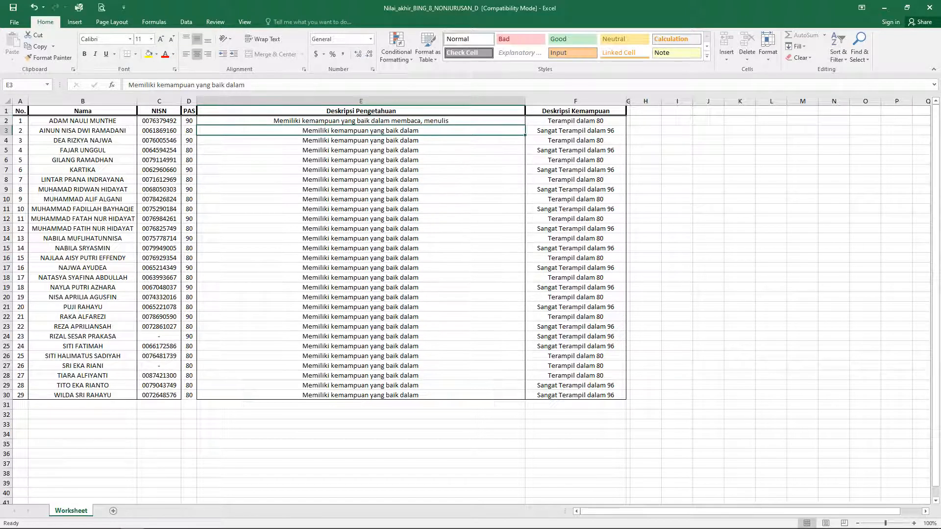
# Step: Copy the first student's Deskripsi Pengetahuan from E2 to all remaining students in E3:E30
pyautogui.press('Up')
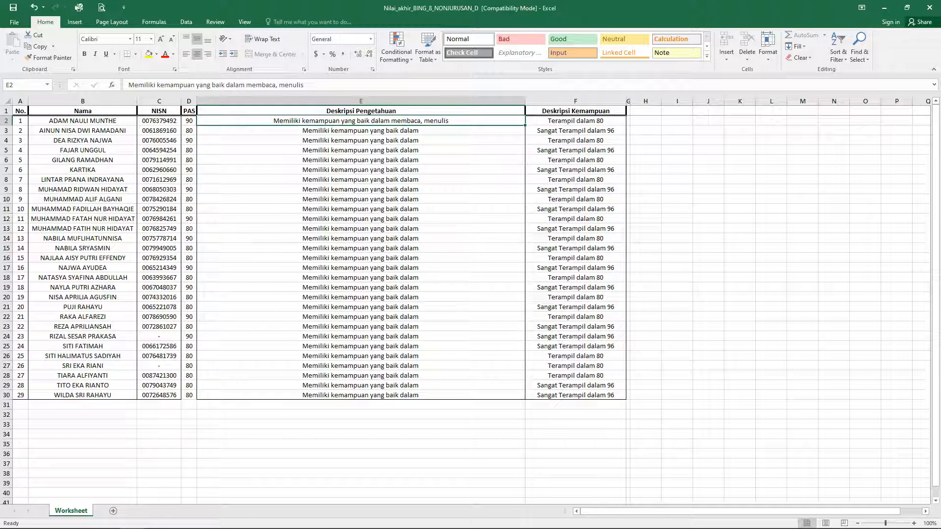
pyautogui.hotkey('ctrl', 'c')
pyautogui.press('Down')
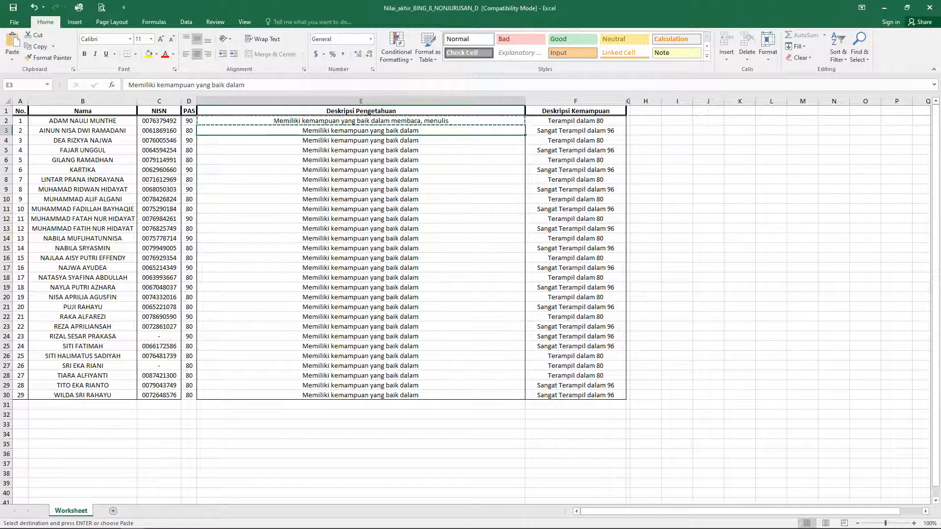
pyautogui.hotkey('ctrl', 'shift', 'Down')
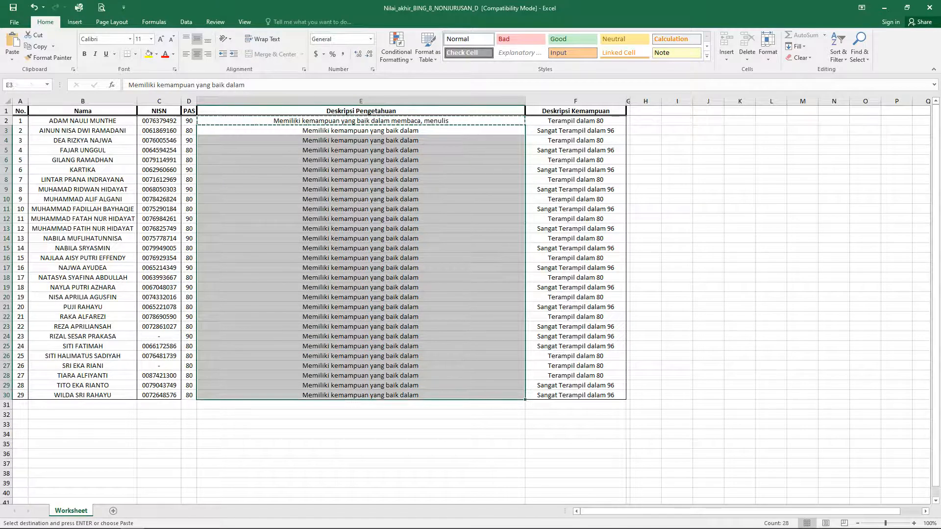
pyautogui.press('Return')
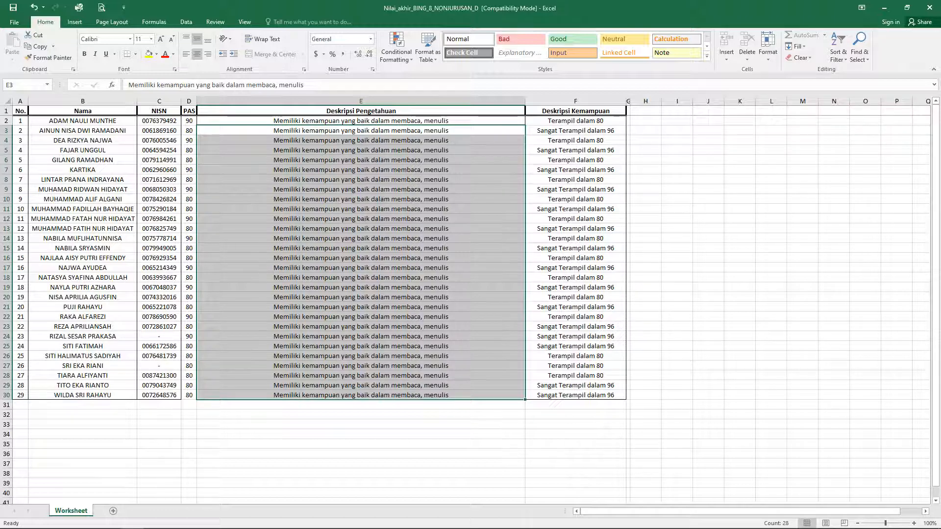
pyautogui.click(361, 317)
pyautogui.click(361, 121)
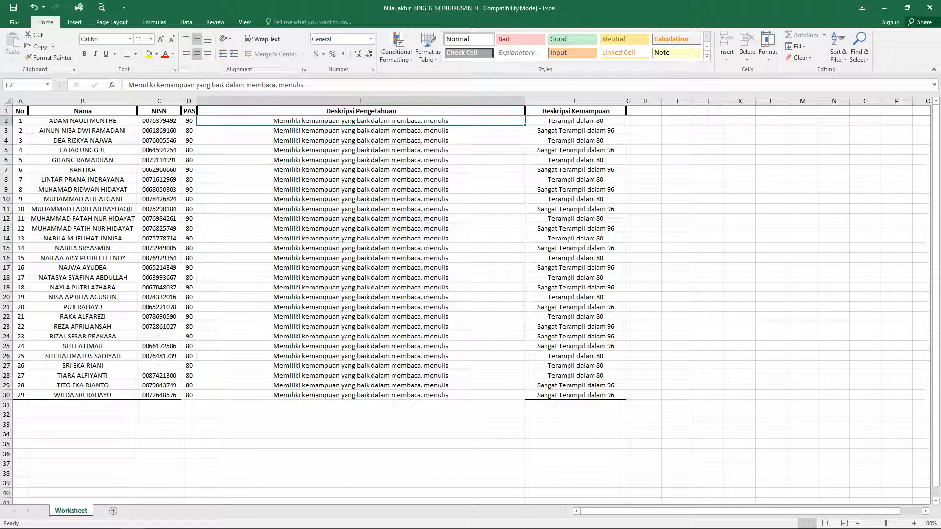
pyautogui.moveTo(188, 120); pyautogui.dragTo(188, 395)
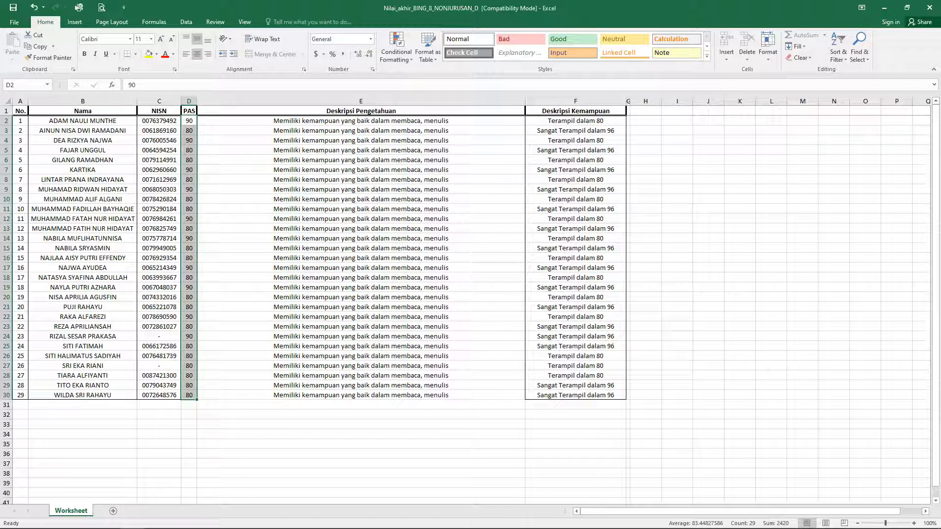
pyautogui.click(360, 120)
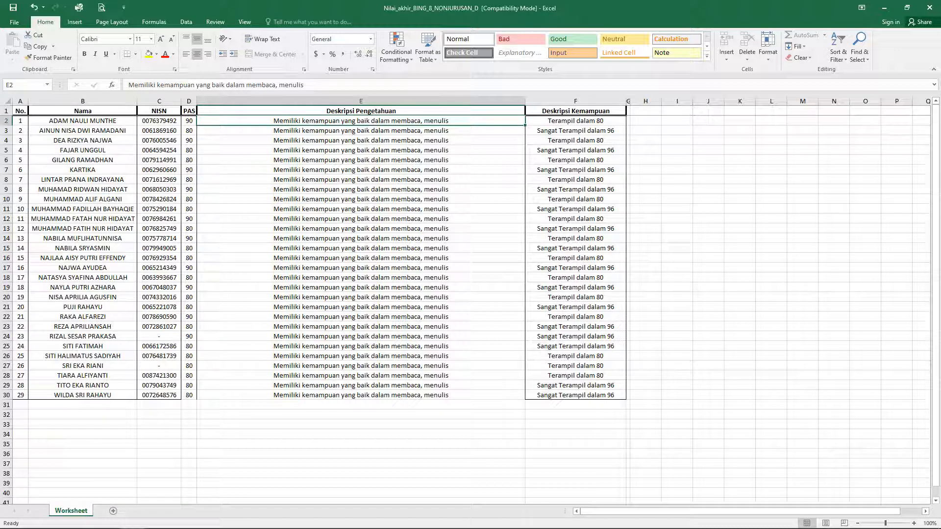
pyautogui.click(575, 120)
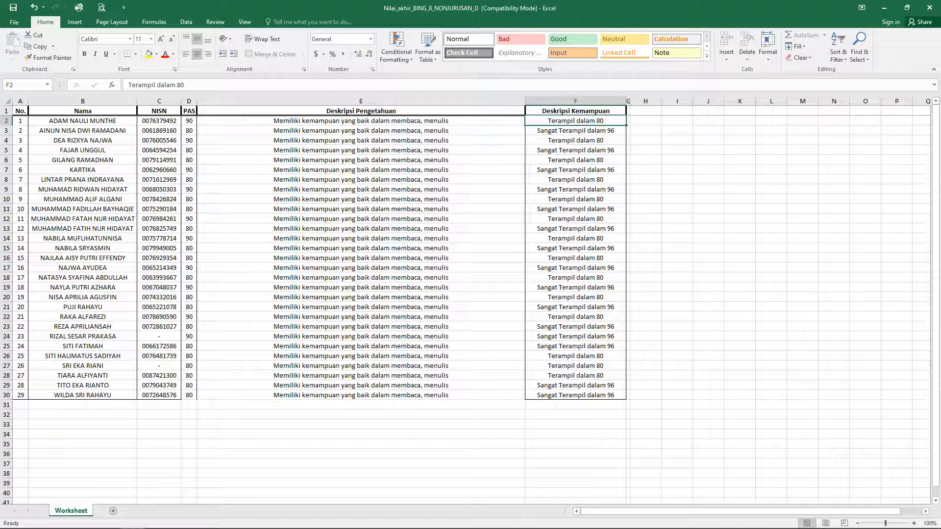
# Step: Replace the number in F2 with "membaca, menulis" copied from E2, making the description "Terampil dalam membaca, menulis"
pyautogui.doubleClick(396, 121)
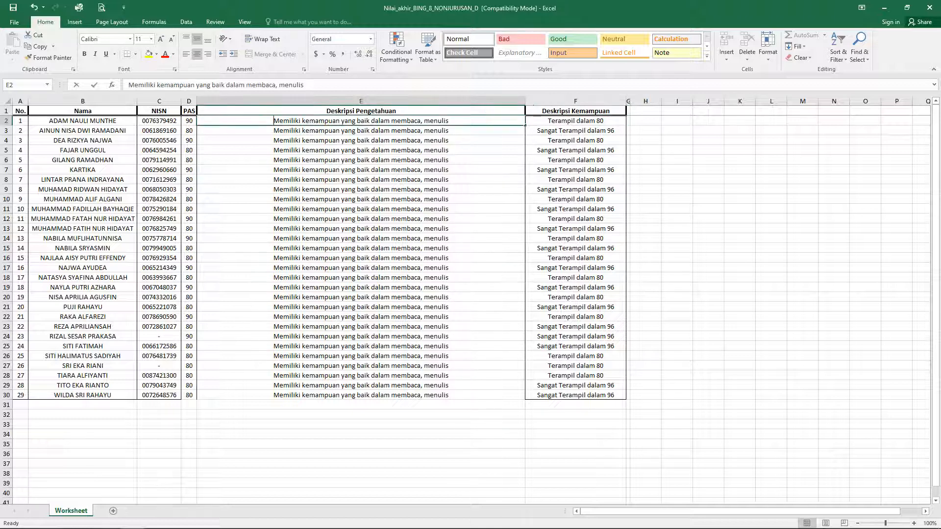
pyautogui.moveTo(401, 120); pyautogui.dragTo(449, 121)
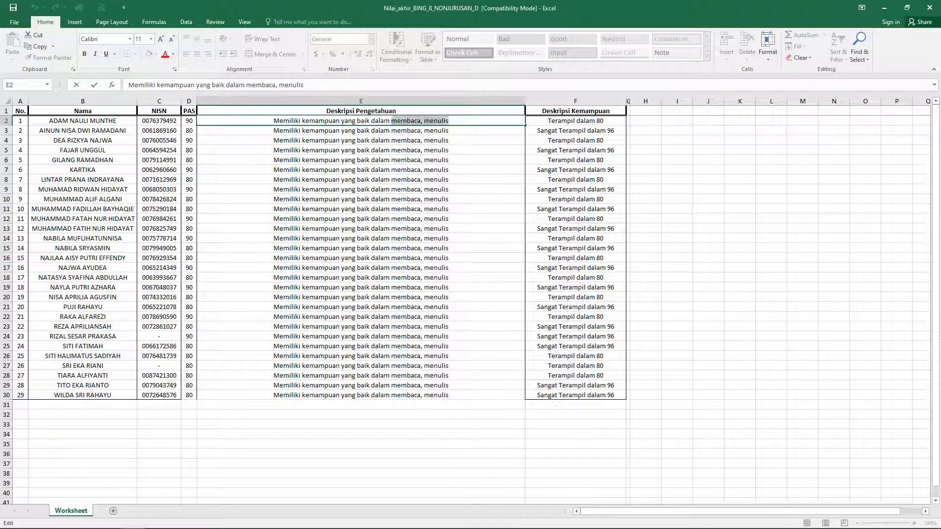
pyautogui.hotkey('ctrl', 'c')
pyautogui.click(575, 120)
pyautogui.press('F2')
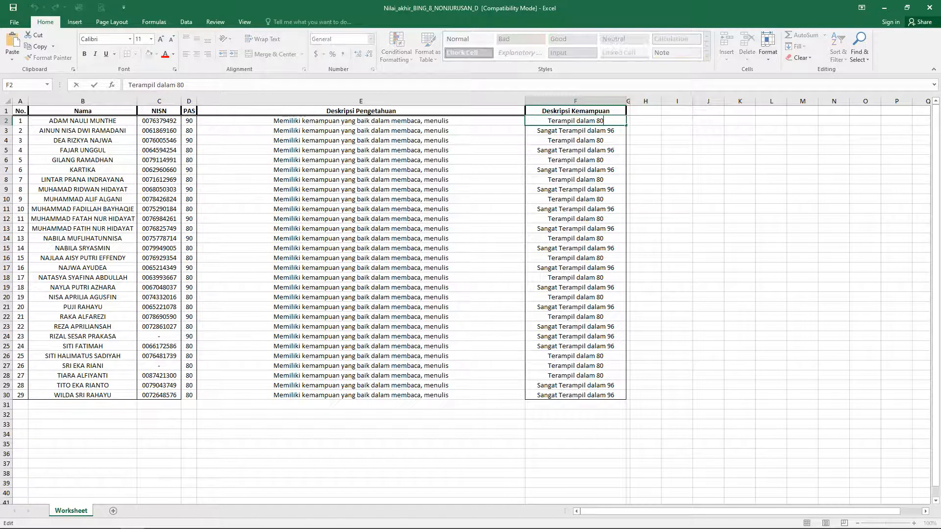
pyautogui.doubleClick(600, 121)
pyautogui.hotkey('ctrl', 'v')
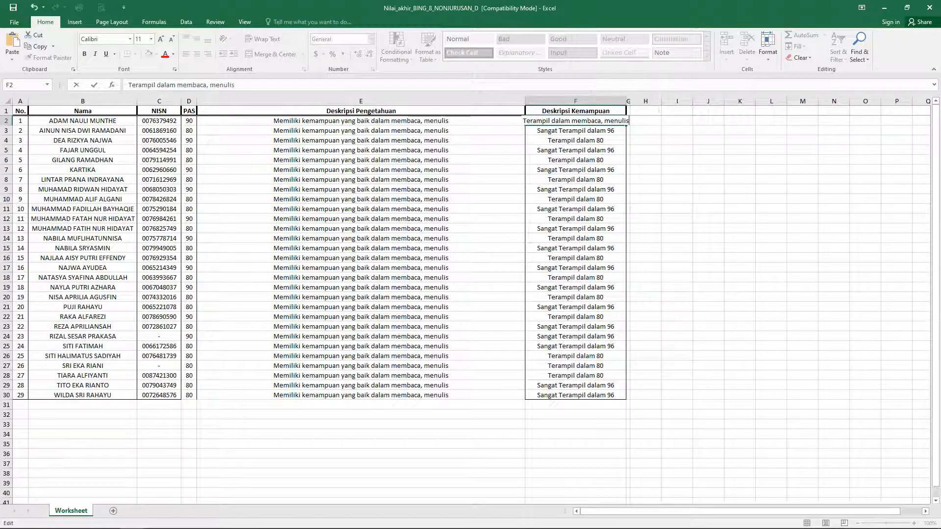
pyautogui.press('Return')
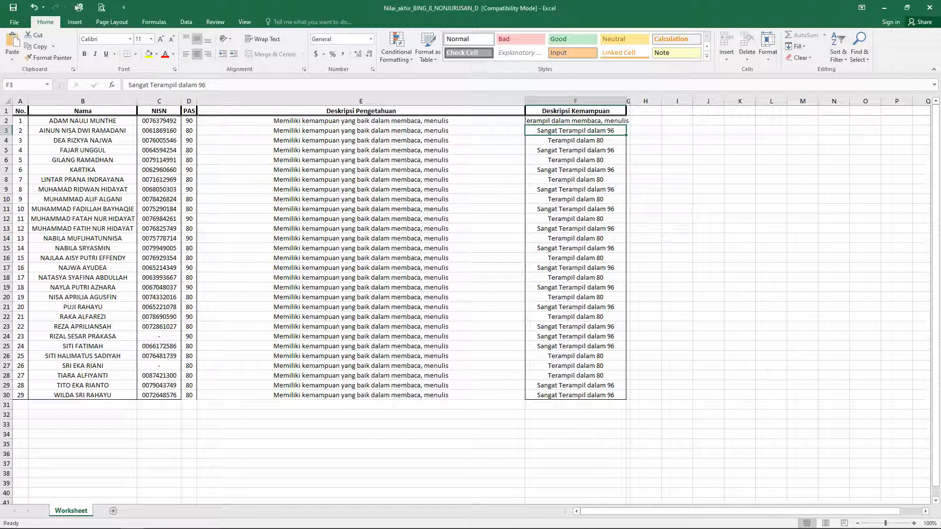
# Step: Change F3 to "Sangat Terampil dalam membaca, menulis" and widen the Deskripsi Kemampuan column to fit the longer text
pyautogui.press('F2')
pyautogui.doubleClick(610, 130)
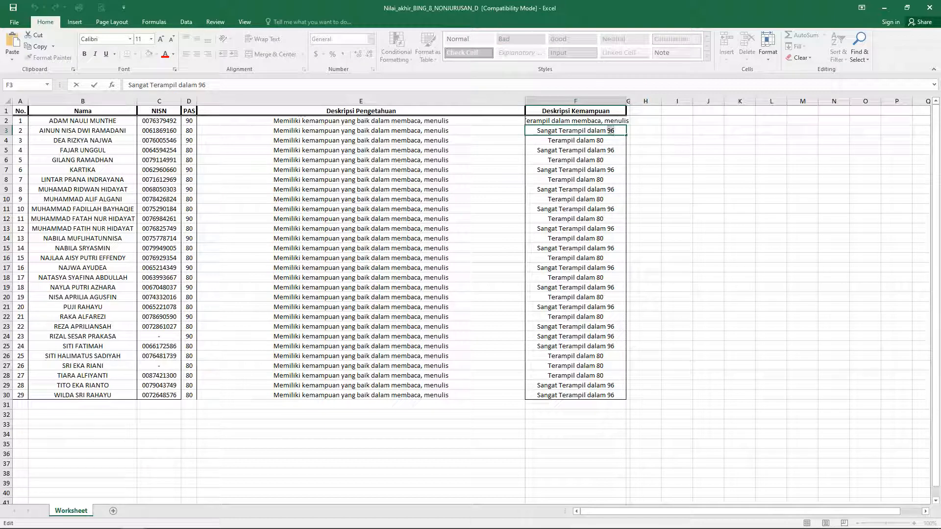
pyautogui.hotkey('ctrl', 'v')
pyautogui.click(576, 160)
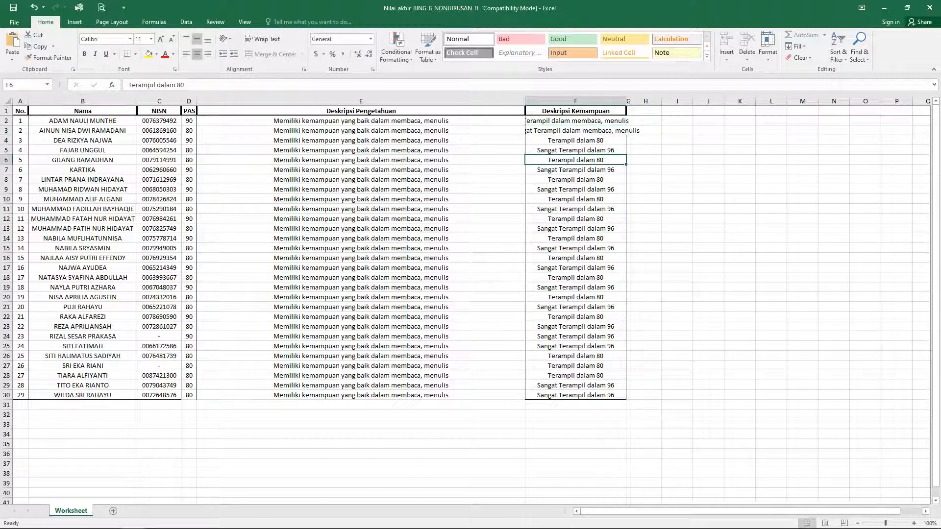
pyautogui.moveTo(627, 101); pyautogui.dragTo(696, 101)
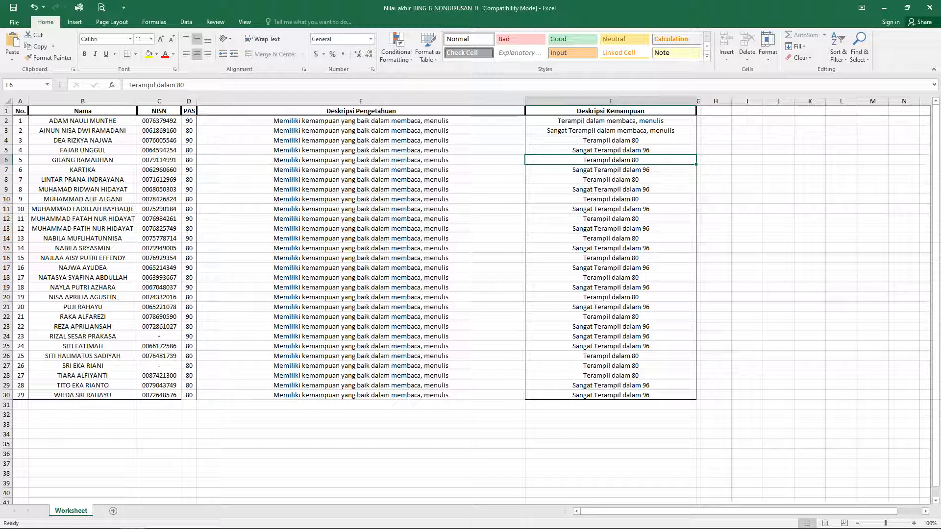
pyautogui.click(610, 140)
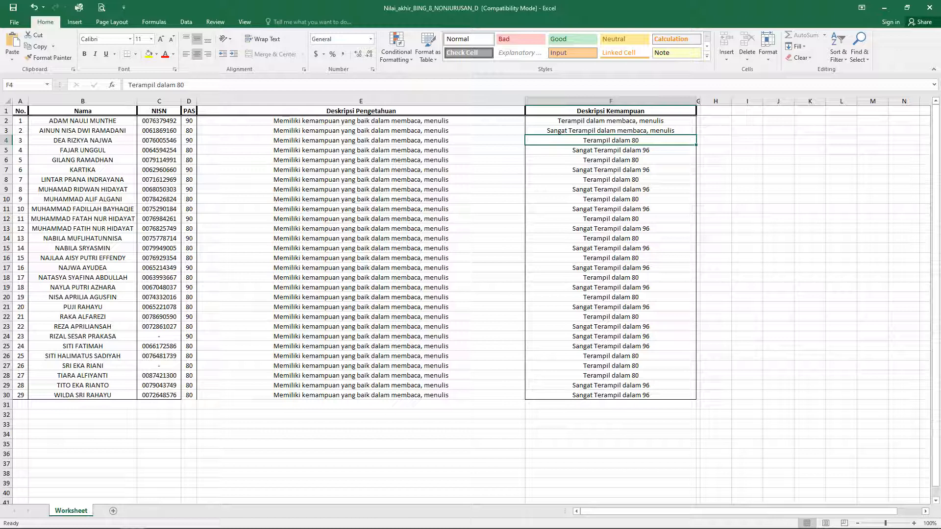
pyautogui.click(611, 151)
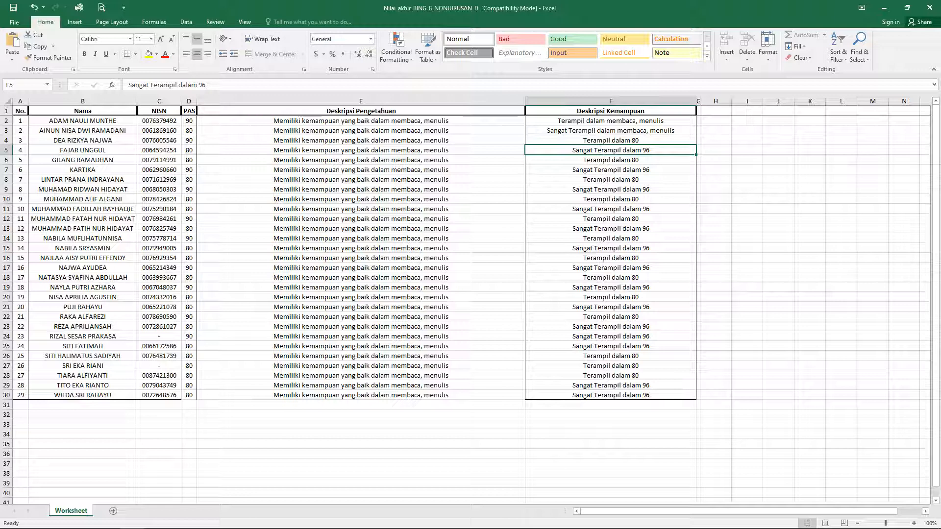
pyautogui.click(611, 121)
pyautogui.click(610, 131)
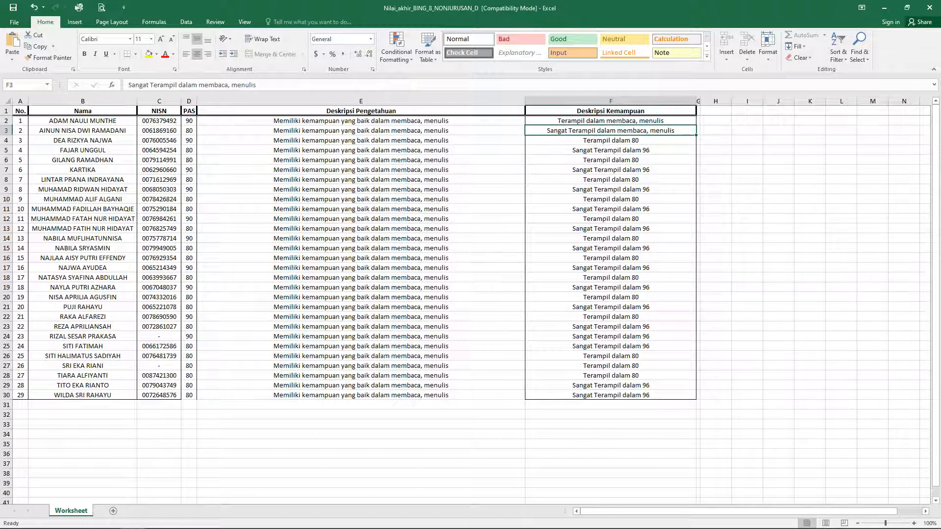
# Step: Copy the "Terampil dalam membaca, menulis" description from F2 into F4, F6, F8, F10 and F12
pyautogui.click(610, 121)
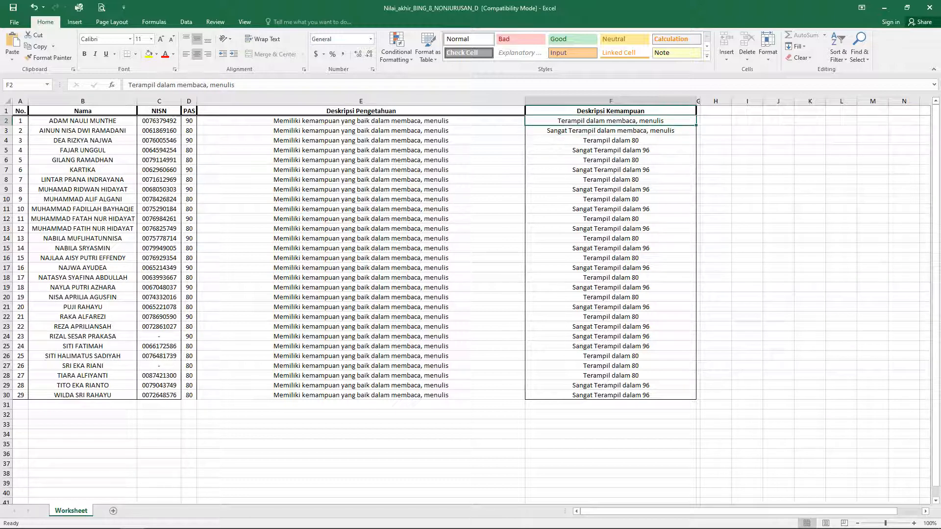
pyautogui.hotkey('ctrl', 'c')
pyautogui.click(610, 140)
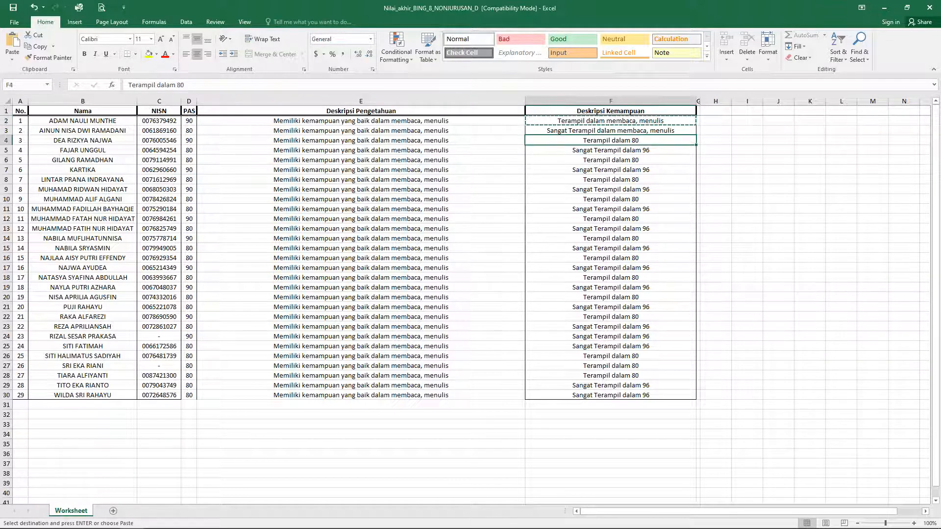
pyautogui.hotkey('ctrl', 'v')
pyautogui.click(611, 160)
pyautogui.hotkey('ctrl', 'v')
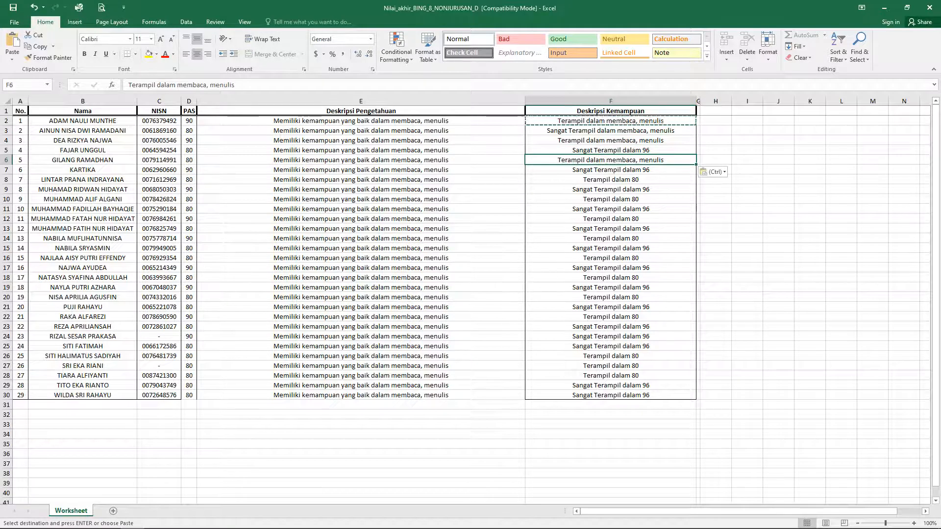
pyautogui.click(611, 179)
pyautogui.hotkey('ctrl', 'v')
pyautogui.click(610, 199)
pyautogui.hotkey('ctrl', 'v')
pyautogui.click(611, 219)
pyautogui.hotkey('ctrl', 'v')
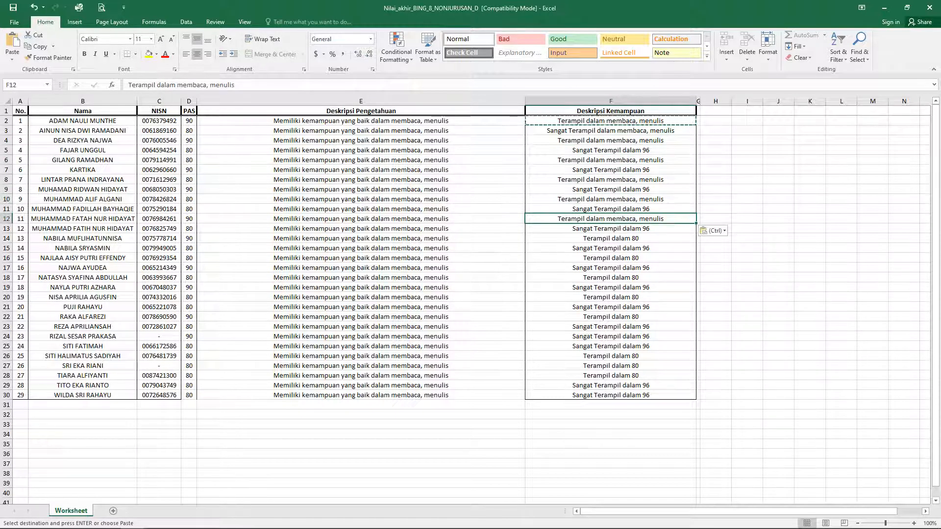
# Step: Paste the copied "Terampil dalam membaca, menulis" description into F14, F16, F18, F20 and F22
pyautogui.click(611, 239)
pyautogui.hotkey('ctrl', 'v')
pyautogui.click(610, 258)
pyautogui.hotkey('ctrl', 'v')
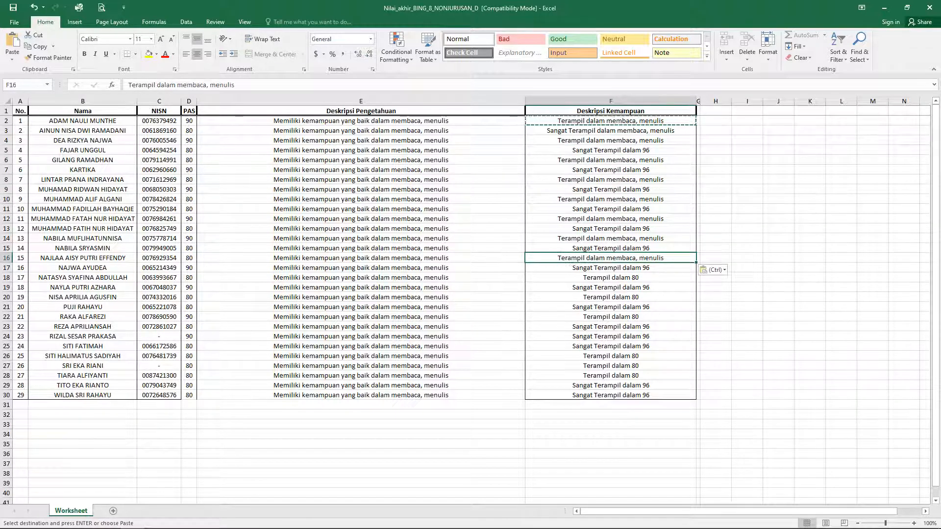
pyautogui.click(611, 278)
pyautogui.hotkey('ctrl', 'v')
pyautogui.click(611, 297)
pyautogui.hotkey('ctrl', 'v')
pyautogui.click(611, 317)
pyautogui.hotkey('ctrl', 'v')
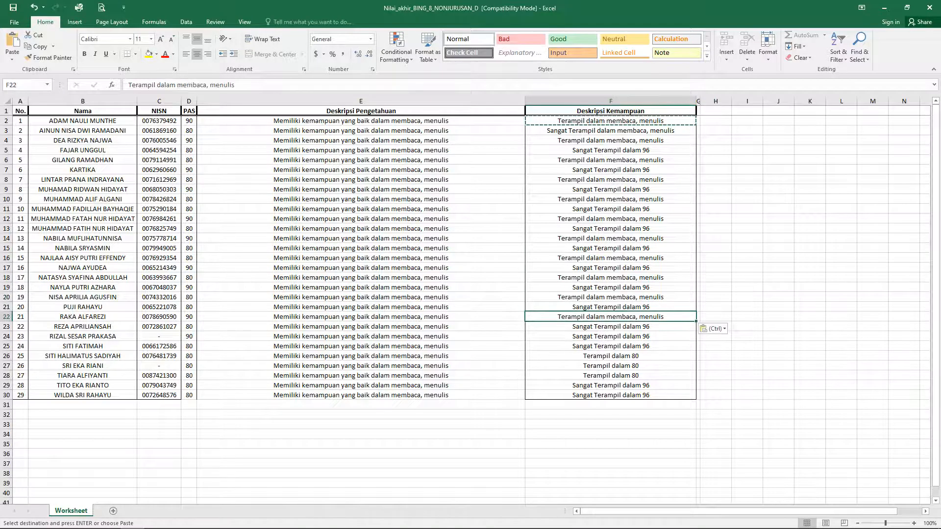
# Step: Paste the copied "Terampil dalam membaca, menulis" description into the three consecutive cells F26, F27 and F28
pyautogui.click(610, 356)
pyautogui.hotkey('ctrl', 'v')
pyautogui.press('Down')
pyautogui.hotkey('ctrl', 'v')
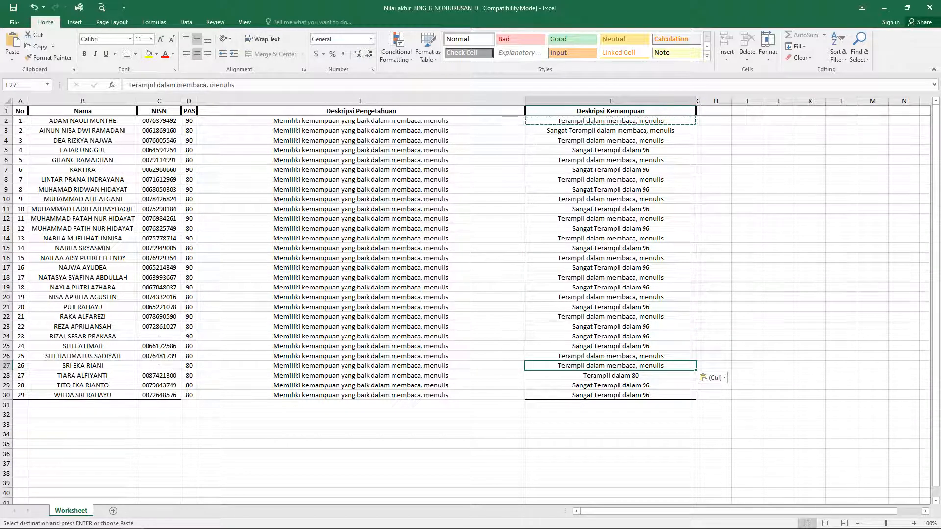
pyautogui.press('Down')
pyautogui.hotkey('ctrl', 'v')
# Step: Copy the "Sangat Terampil dalam membaca, menulis" description from F3 into F5, F7 and F9
pyautogui.click(611, 131)
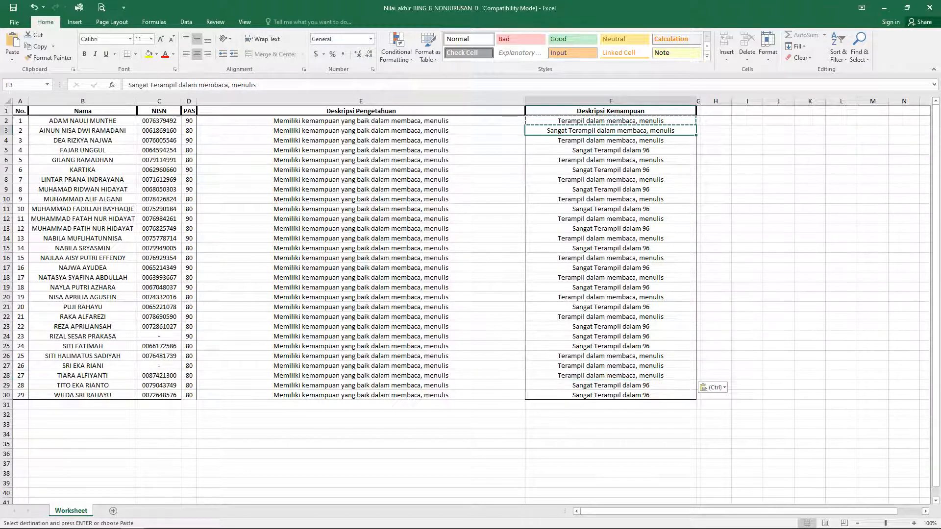
pyautogui.hotkey('ctrl', 'c')
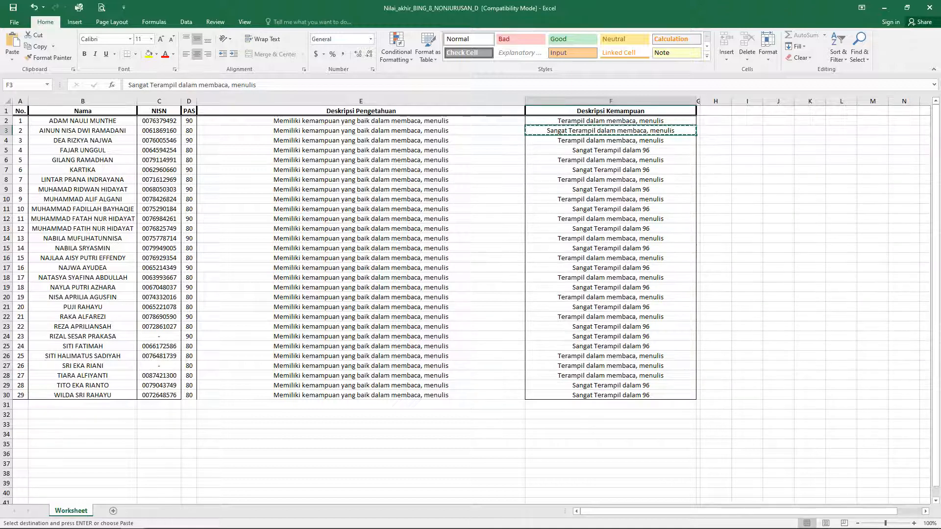
pyautogui.press('Down')
pyautogui.press('Down')
pyautogui.hotkey('ctrl', 'v')
pyautogui.press('Down')
pyautogui.press('Down')
pyautogui.hotkey('ctrl', 'v')
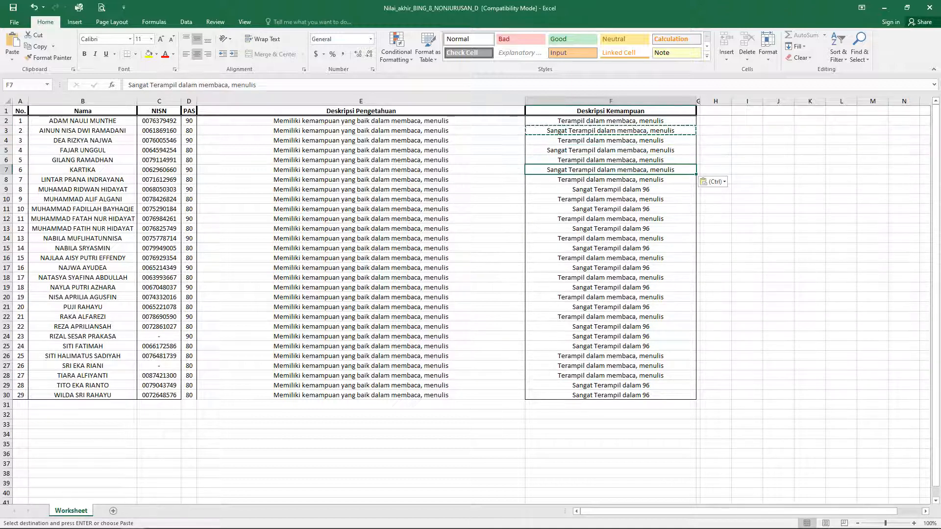
pyautogui.press('Down')
pyautogui.press('Down')
pyautogui.hotkey('ctrl', 'v')
# Step: Paste the copied "Sangat Terampil dalam membaca, menulis" description into F11:F13 and F15
pyautogui.press('Down')
pyautogui.press('Down')
pyautogui.press('Down')
pyautogui.hotkey('shift', 'Up')
pyautogui.hotkey('ctrl', 'v')
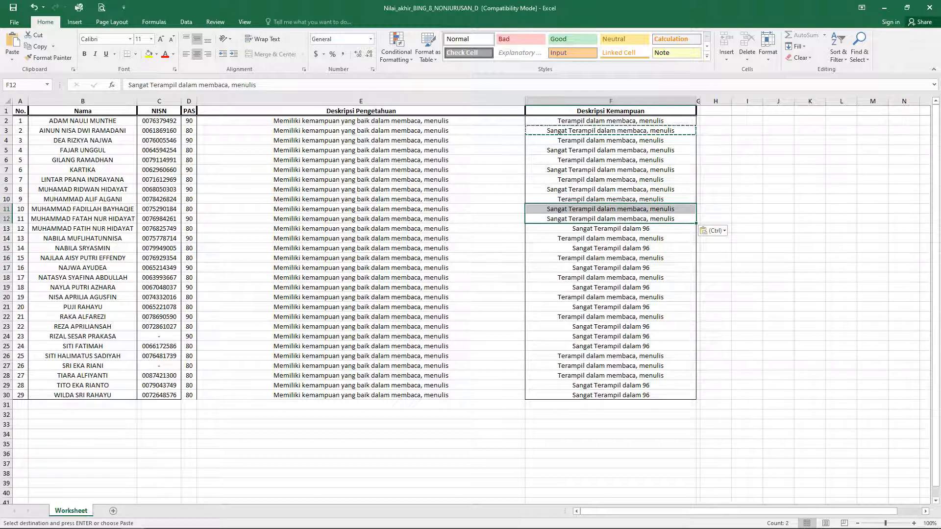
pyautogui.press('Down')
pyautogui.hotkey('ctrl', 'v')
pyautogui.press('Down')
pyautogui.press('Down')
pyautogui.hotkey('ctrl', 'v')
# Step: Paste the copied "Sangat Terampil dalam membaca, menulis" description into F17, F19 and F21
pyautogui.press('Down')
pyautogui.press('Down')
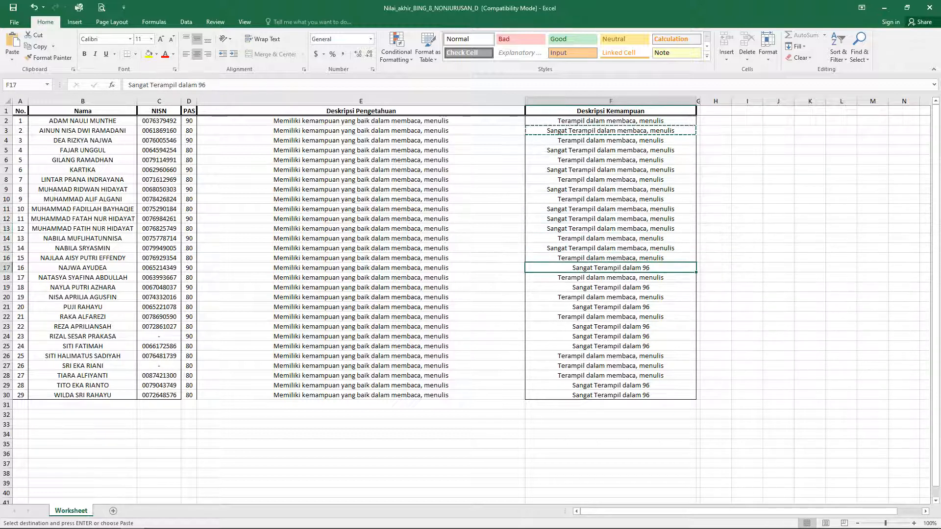
pyautogui.hotkey('ctrl', 'v')
pyautogui.press('Down')
pyautogui.press('Down')
pyautogui.hotkey('ctrl', 'v')
pyautogui.press('Down')
pyautogui.press('Down')
pyautogui.hotkey('ctrl', 'v')
# Step: Paste the copied "Sangat Terampil dalam membaca, menulis" description into the three consecutive cells F23, F24 and F25
pyautogui.press('Down')
pyautogui.press('Down')
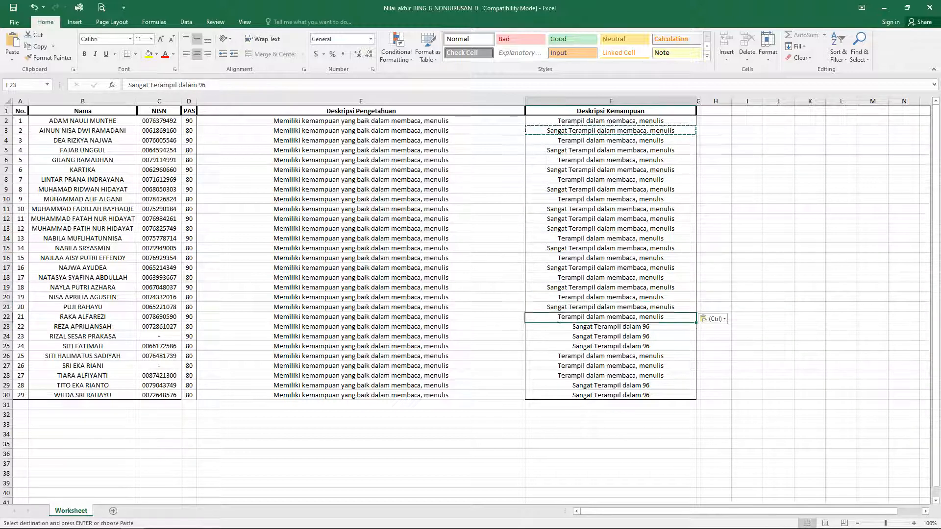
pyautogui.hotkey('ctrl', 'v')
pyautogui.press('Down')
pyautogui.hotkey('ctrl', 'v')
pyautogui.press('Down')
pyautogui.hotkey('ctrl', 'v')
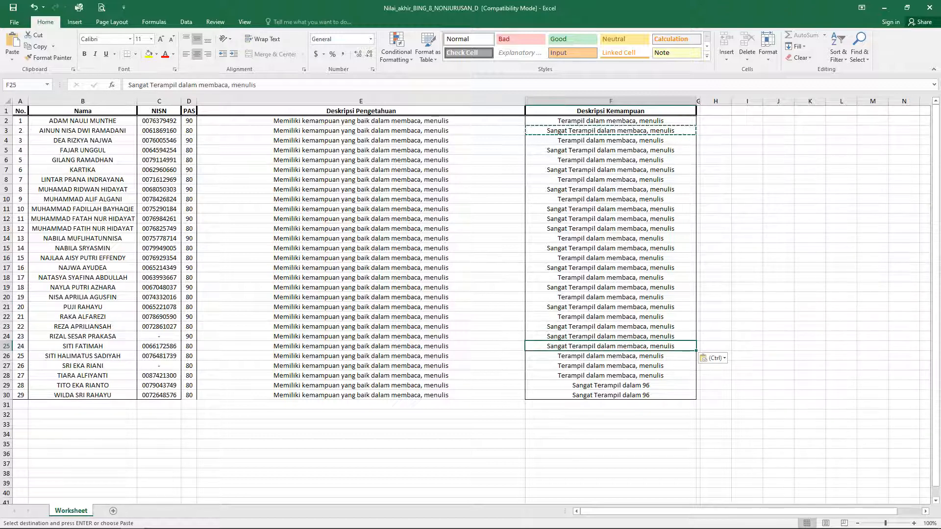
# Step: Paste the copied "Sangat Terampil dalam membaca, menulis" description into the last two students' cells, F29 and F30
pyautogui.press('Down')
pyautogui.press('Down')
pyautogui.press('Down')
pyautogui.press('Down')
pyautogui.hotkey('ctrl', 'v')
pyautogui.press('Down')
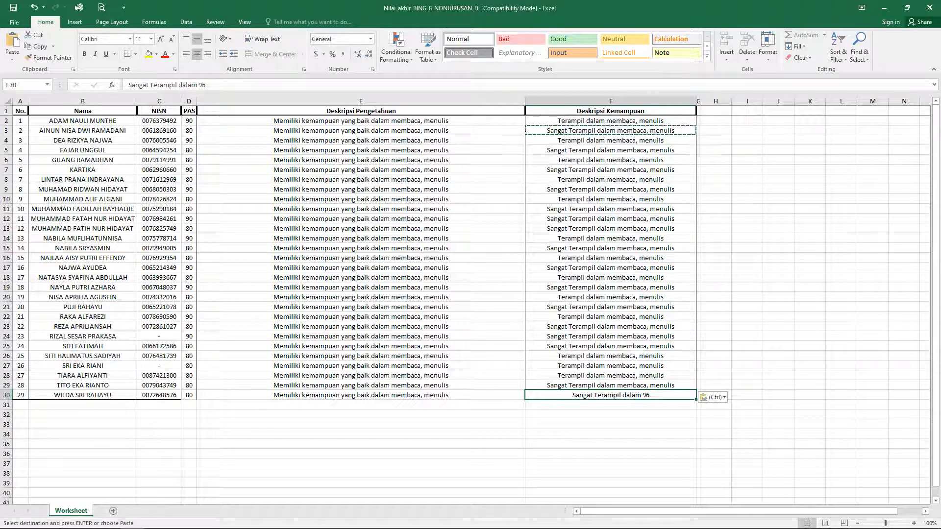
pyautogui.press('Return')
pyautogui.click(611, 249)
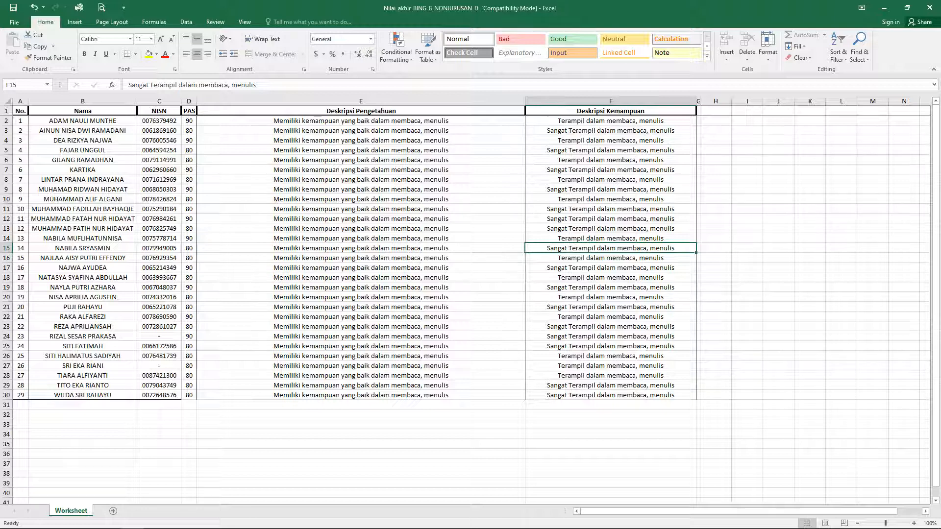
pyautogui.click(361, 140)
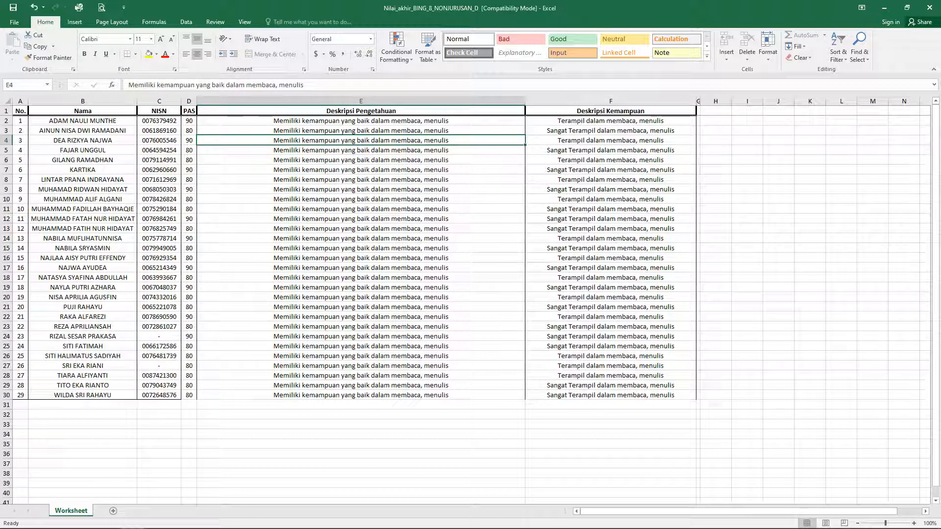
pyautogui.press('Down')
pyautogui.press('Down')
pyautogui.press('Right')
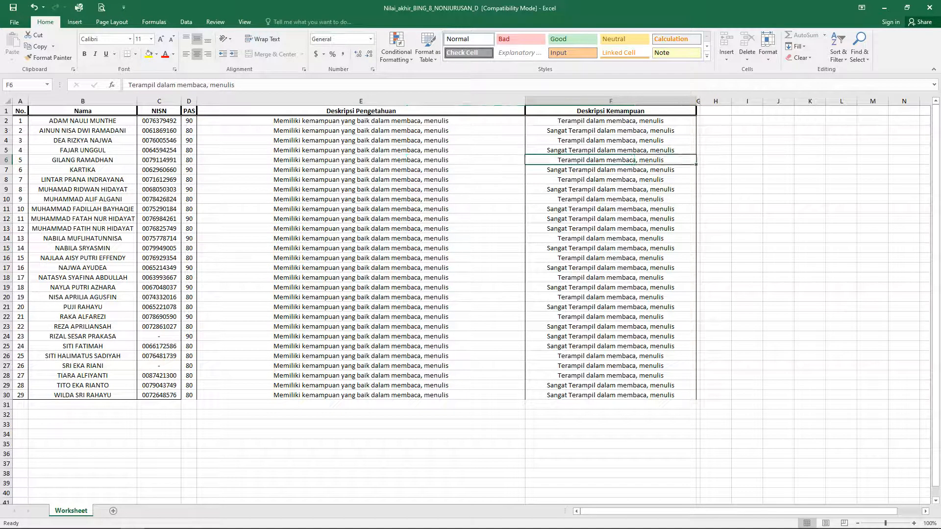
pyautogui.moveTo(189, 120); pyautogui.dragTo(189, 346)
pyautogui.click(361, 297)
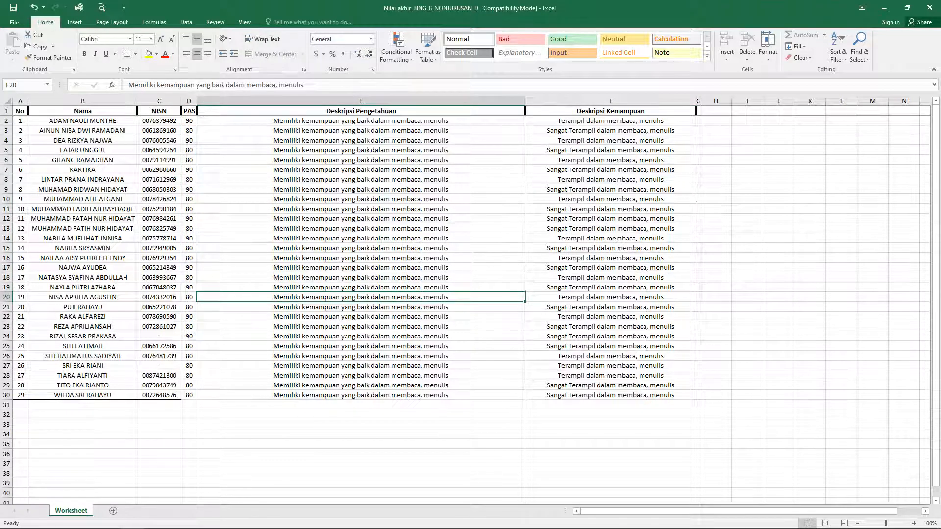
# Step: Save the workbook as Nilai_akhir_BING_8_NONJURUSAN_D in the Documents folder NILAI ARD SMSTER 1 TP 2020 and close it
pyautogui.click(14, 22)
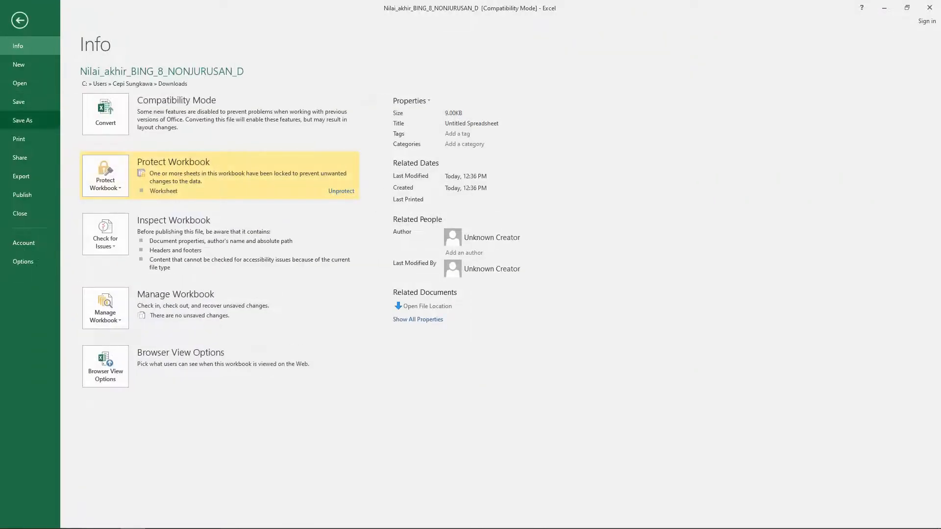
pyautogui.click(22, 120)
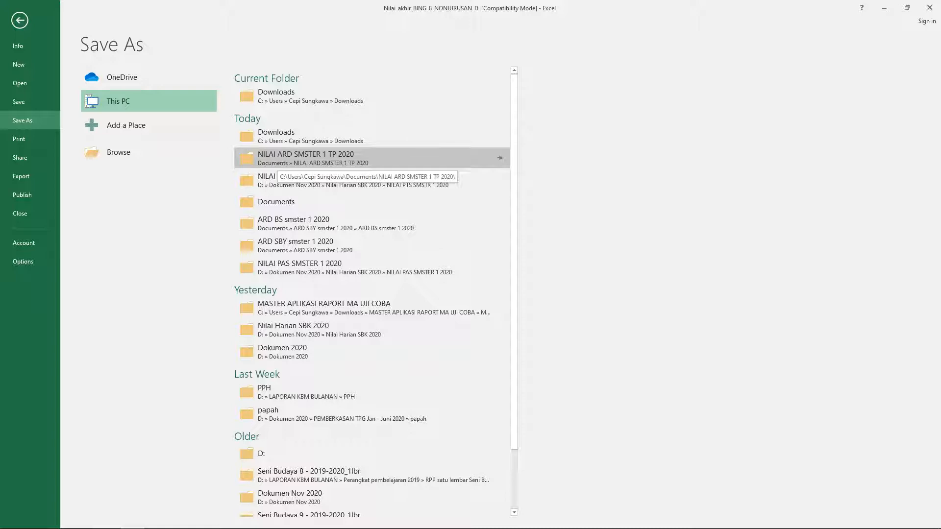
pyautogui.click(294, 158)
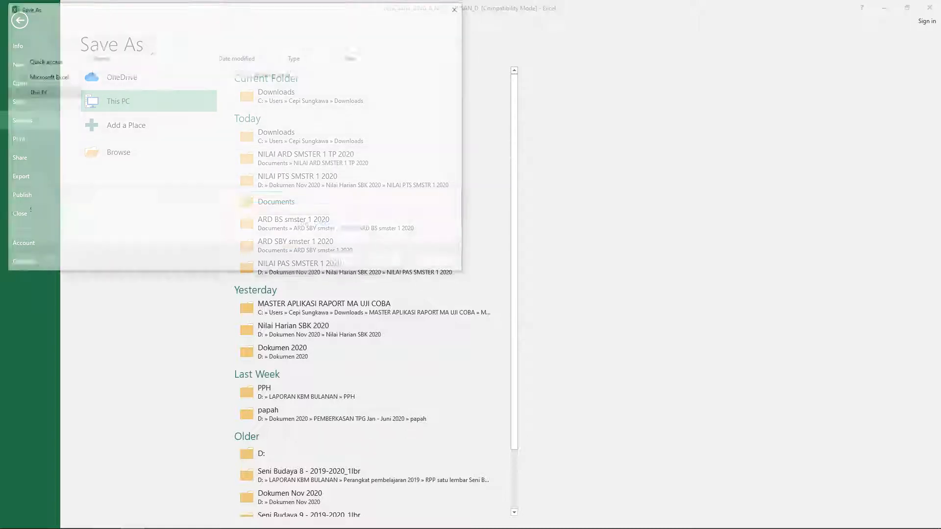
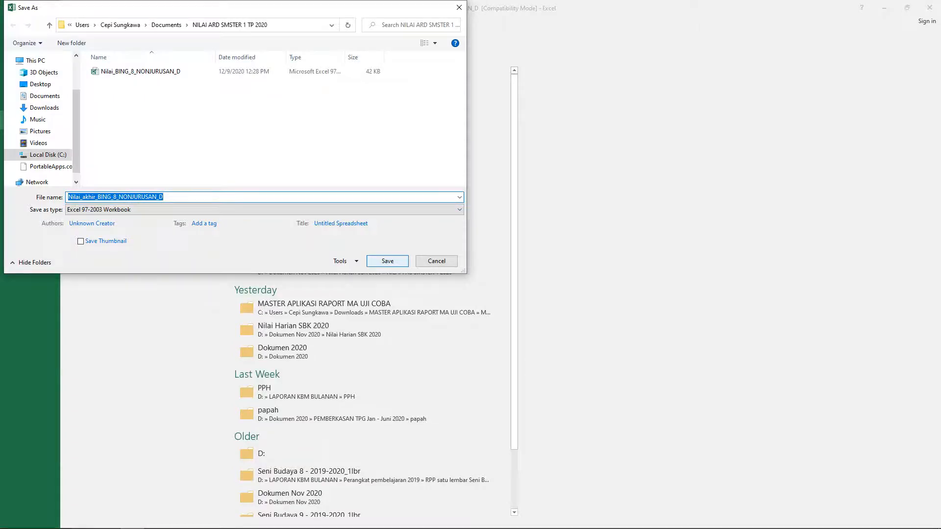
pyautogui.press('Return')
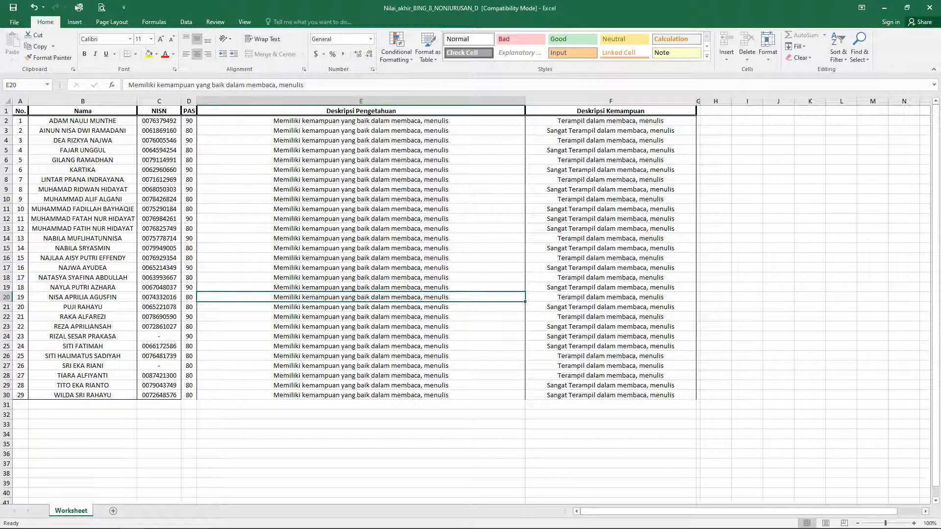
pyautogui.click(930, 8)
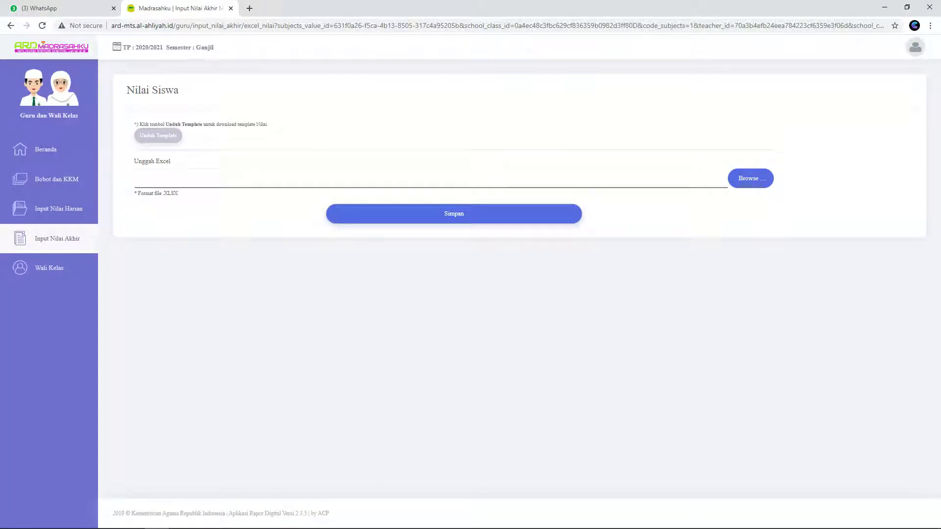
# Step: Find Bahasa Inggris • 8 • NON JURUSAN • Kelompok A (Umum) in Input Nilai Akhir and open class D's final grades
pyautogui.click(57, 239)
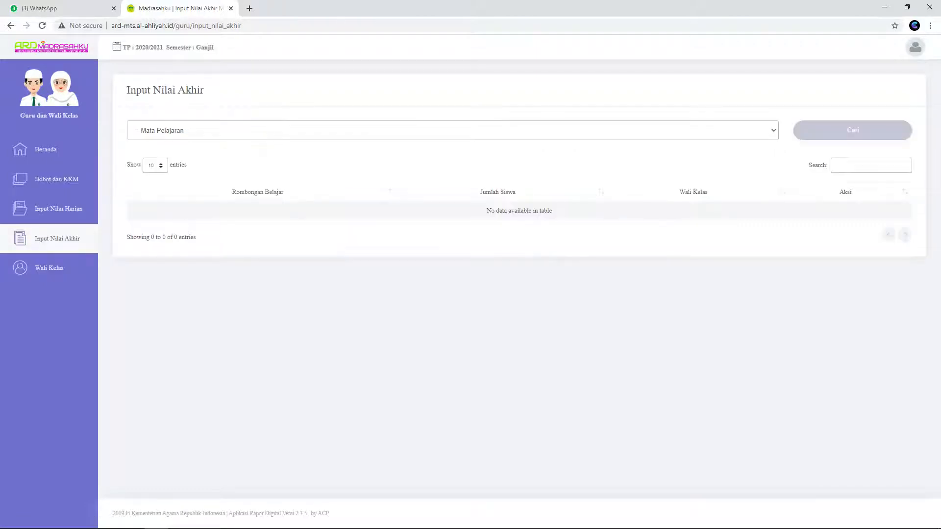
pyautogui.click(453, 131)
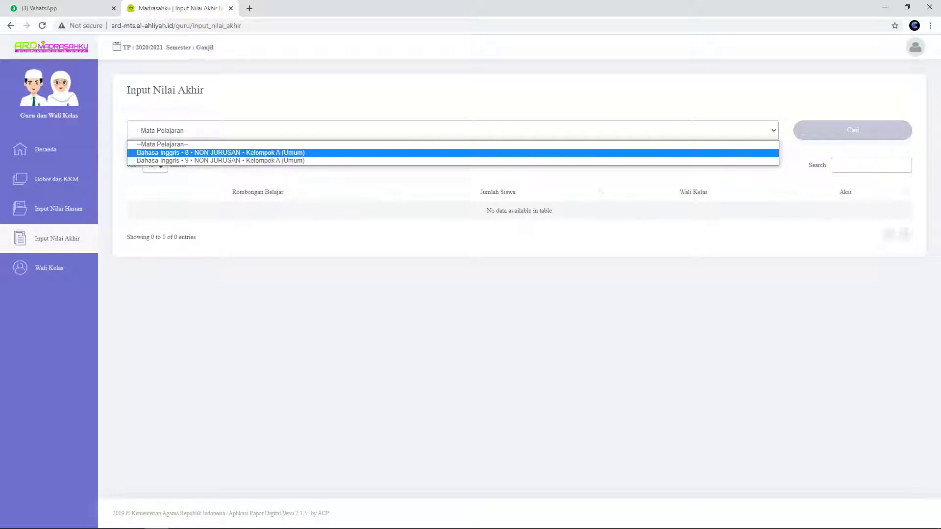
pyautogui.click(453, 153)
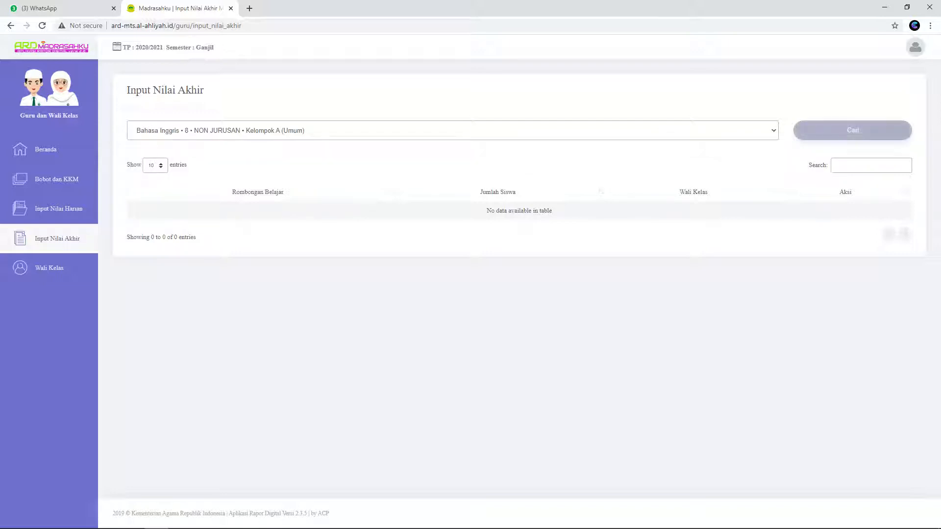
pyautogui.click(853, 130)
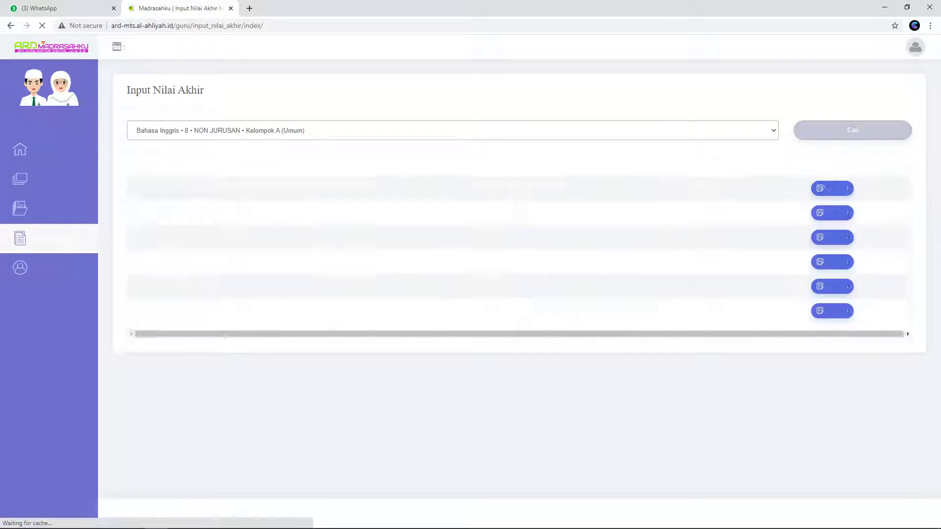
pyautogui.click(835, 213)
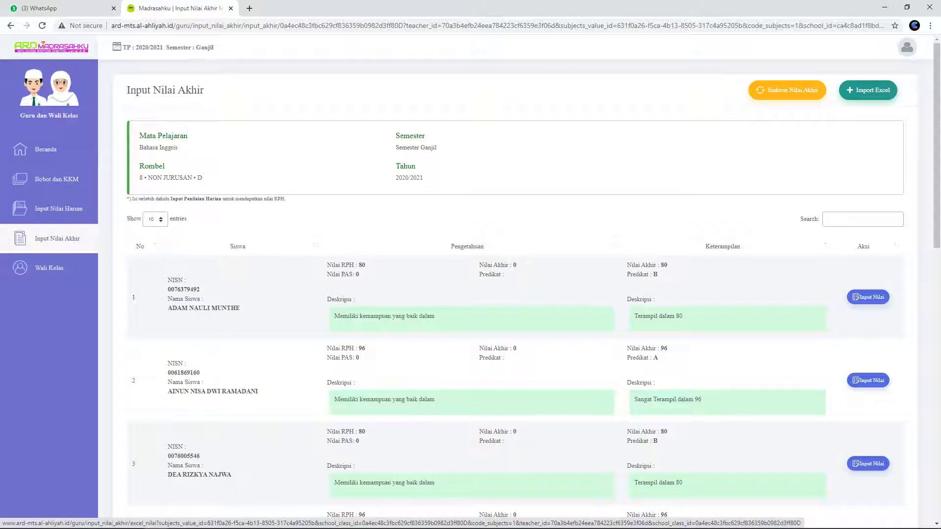
# Step: Import the Excel file Nilai_akhir_BING_8_NONJURUSAN_D into class D's final grades and save the upload
pyautogui.click(867, 90)
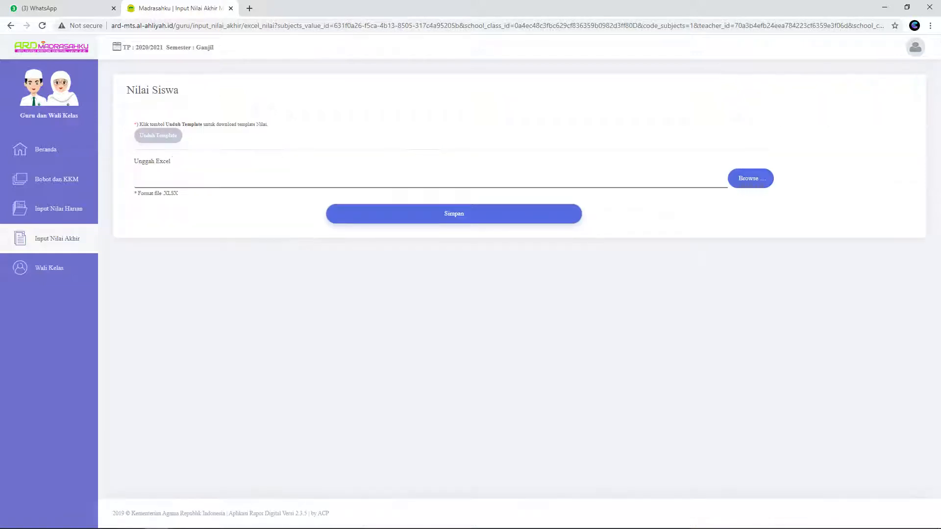
pyautogui.click(750, 179)
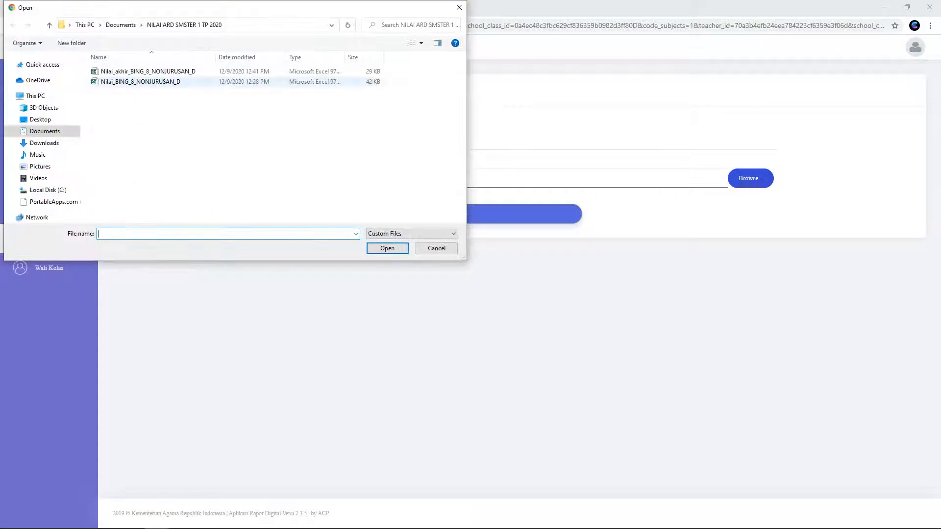
pyautogui.click(147, 71)
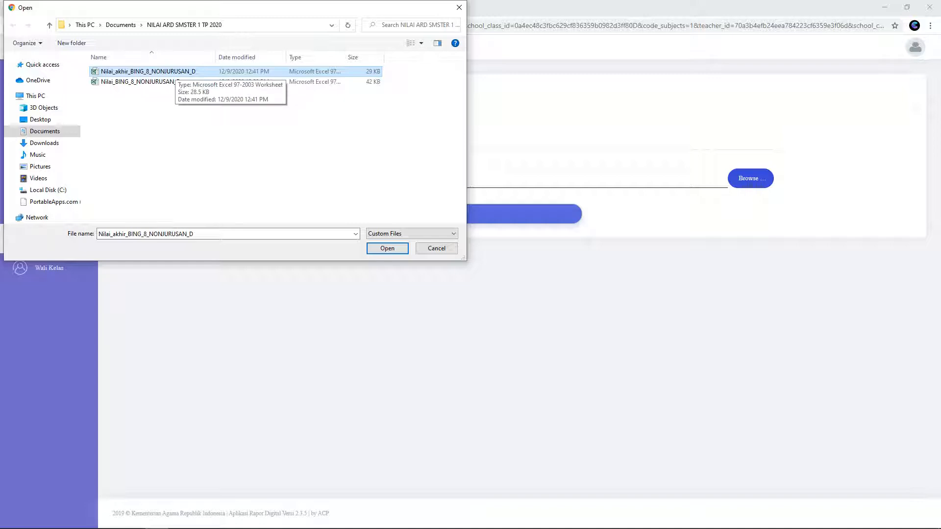
pyautogui.doubleClick(176, 72)
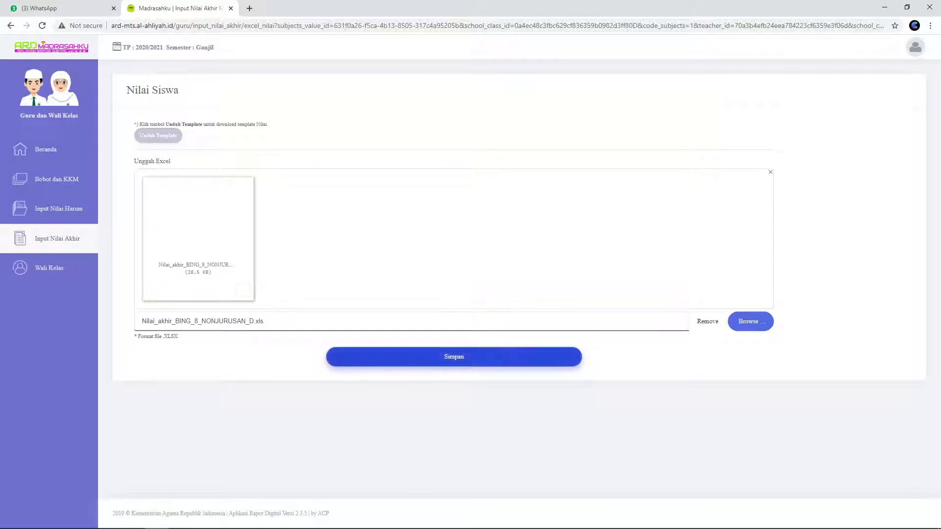
pyautogui.click(453, 357)
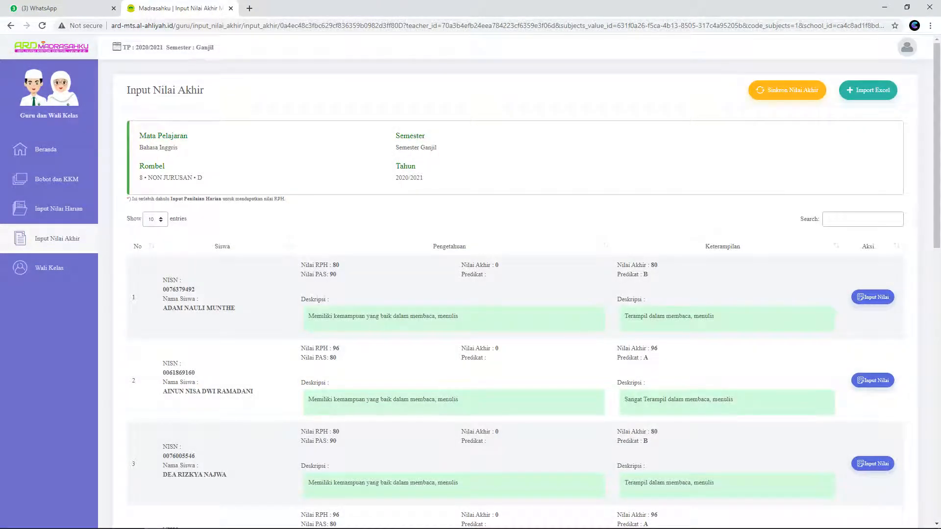
# Step: Check the imported PAS scores and the knowledge and skill descriptions of the first two students
pyautogui.moveTo(318, 275); pyautogui.dragTo(336, 275)
pyautogui.moveTo(318, 358); pyautogui.dragTo(329, 359)
pyautogui.moveTo(622, 358); pyautogui.dragTo(649, 358)
pyautogui.moveTo(308, 316); pyautogui.dragTo(459, 317)
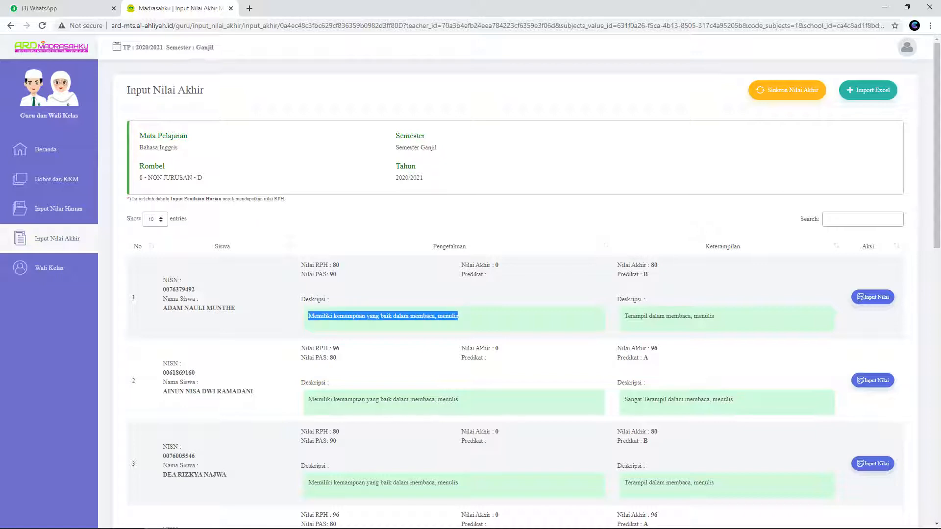
pyautogui.moveTo(623, 316); pyautogui.dragTo(713, 316)
# Step: Show 100 entries per page and review every student's imported PAS score and descriptions down to the last row
pyautogui.scroll(-2, 714, 316)
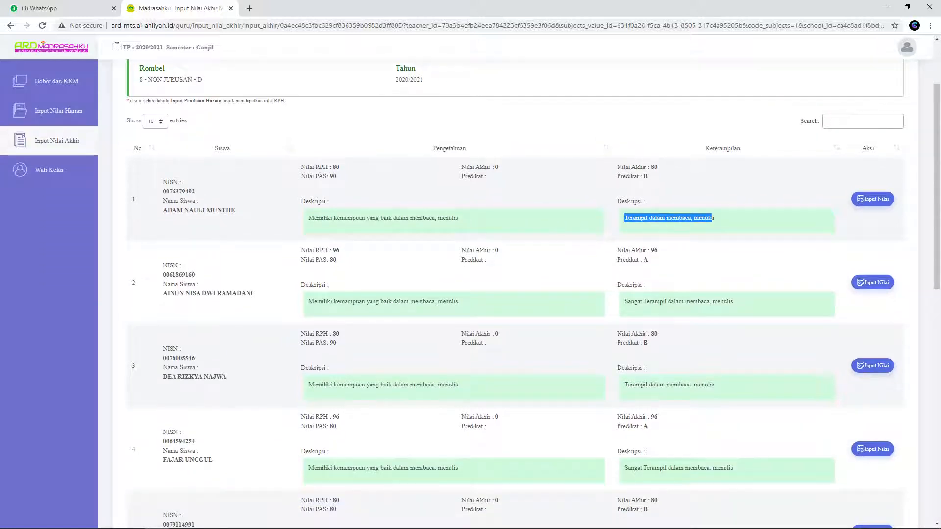
pyautogui.click(155, 121)
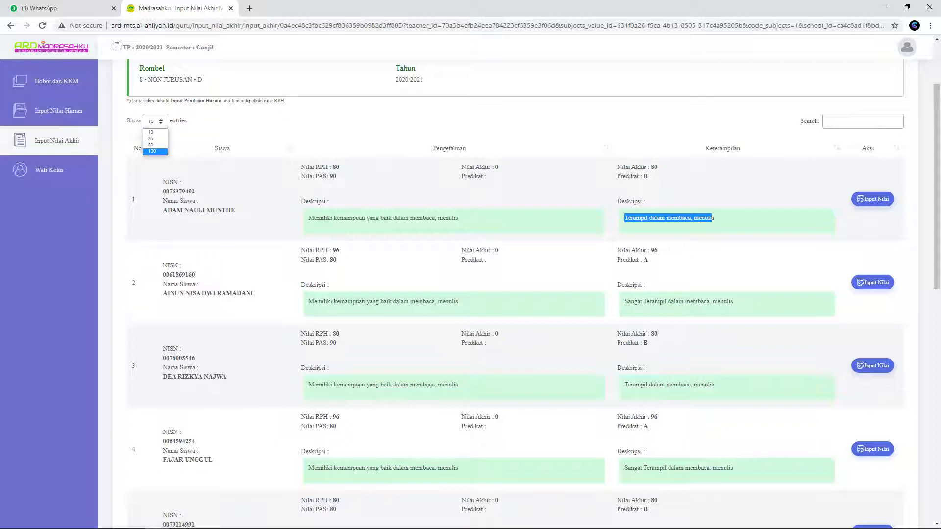
pyautogui.click(155, 152)
pyautogui.scroll(-8, 470, 294)
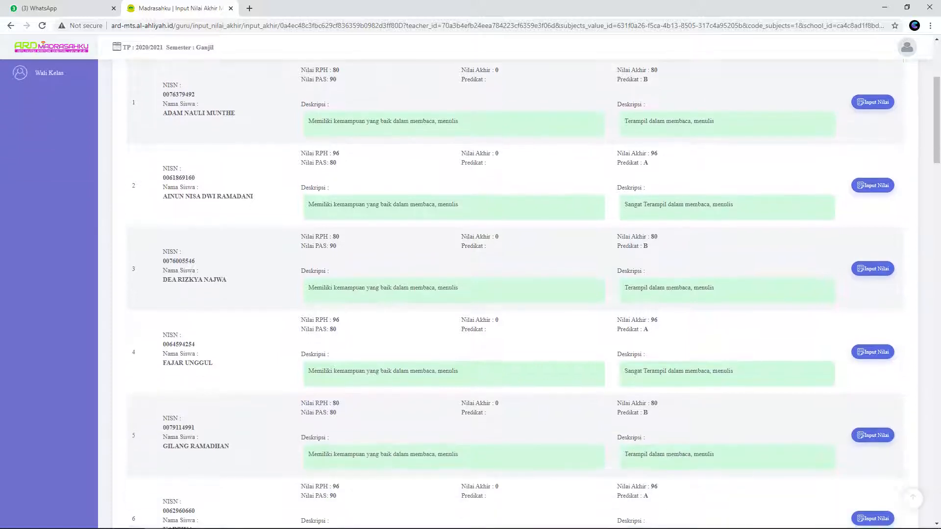
pyautogui.scroll(-6, 470, 294)
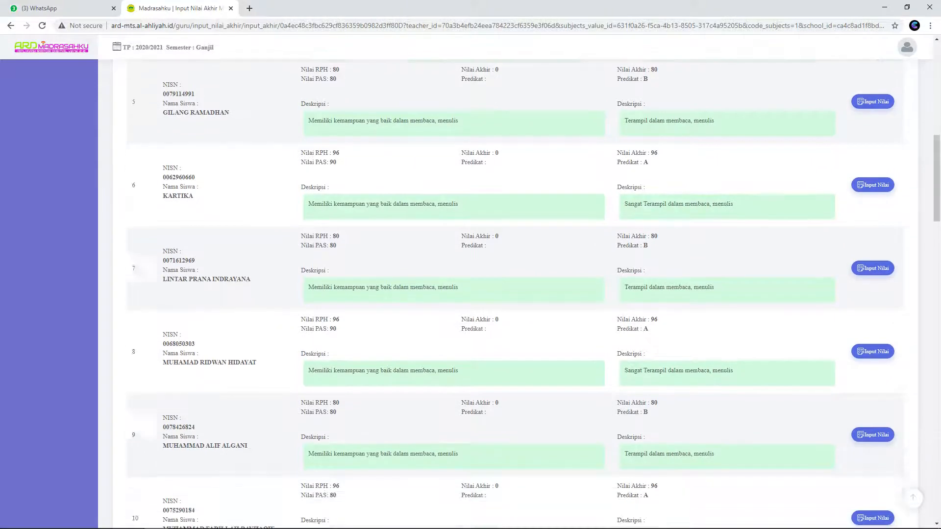
pyautogui.scroll(-8, 152, 415)
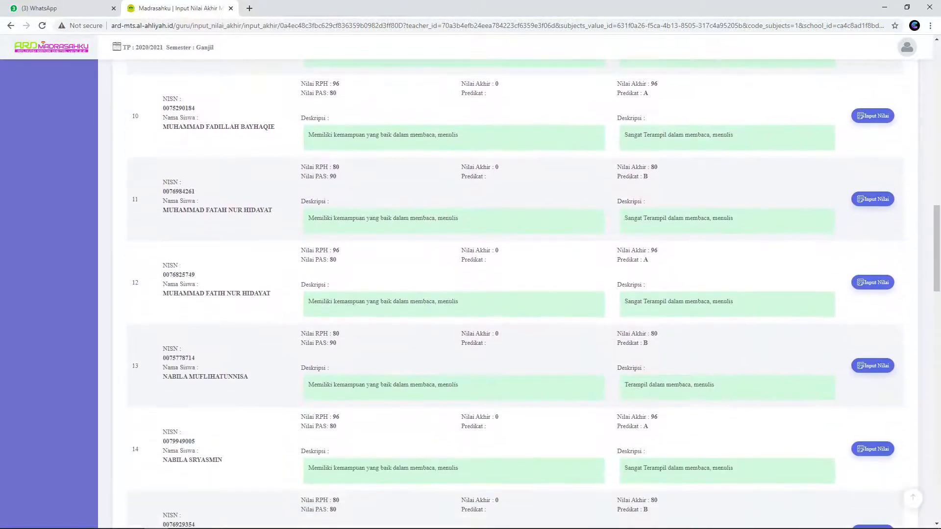
pyautogui.scroll(-6, 152, 415)
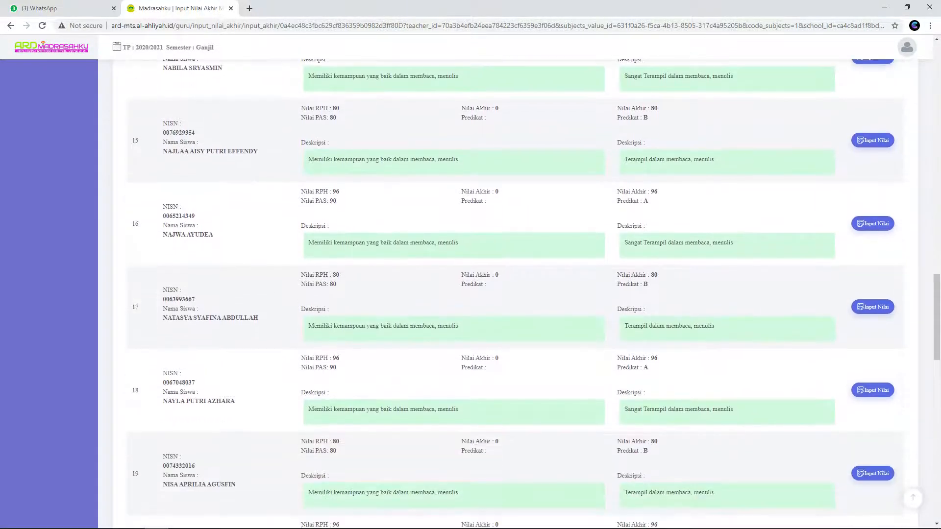
pyautogui.scroll(-8, 535, 294)
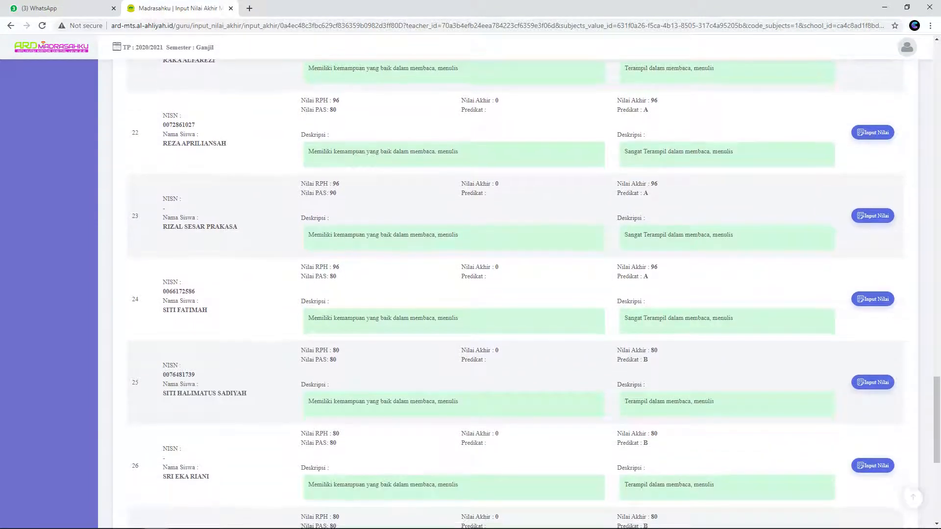
pyautogui.scroll(-3, 535, 294)
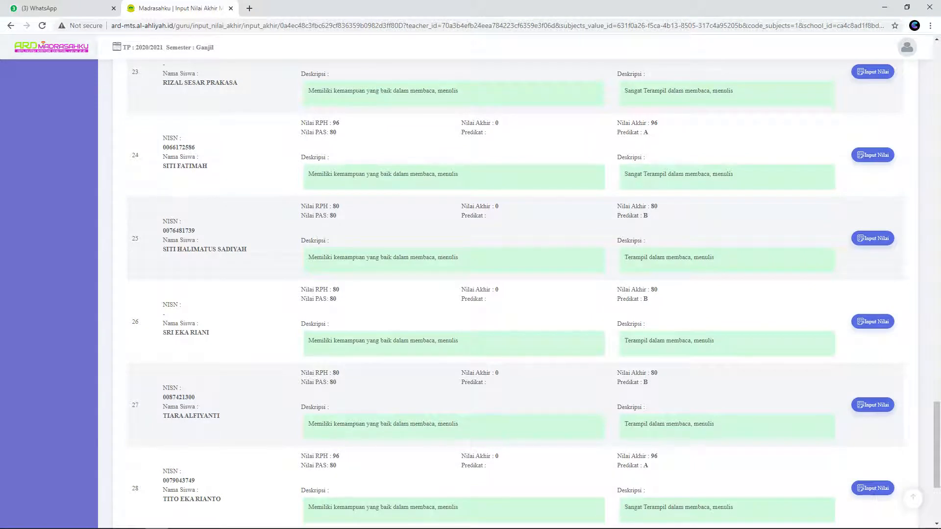
pyautogui.scroll(-4, 535, 294)
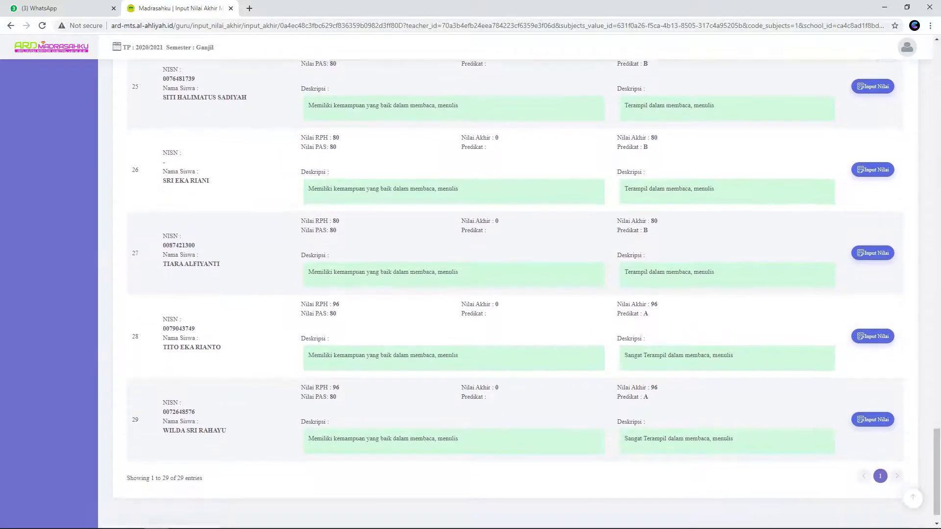
# Step: Return to the start of class D's grade page and run Sinkron Nilai Akhir to calculate the final grades
pyautogui.scroll(20, 515, 294)
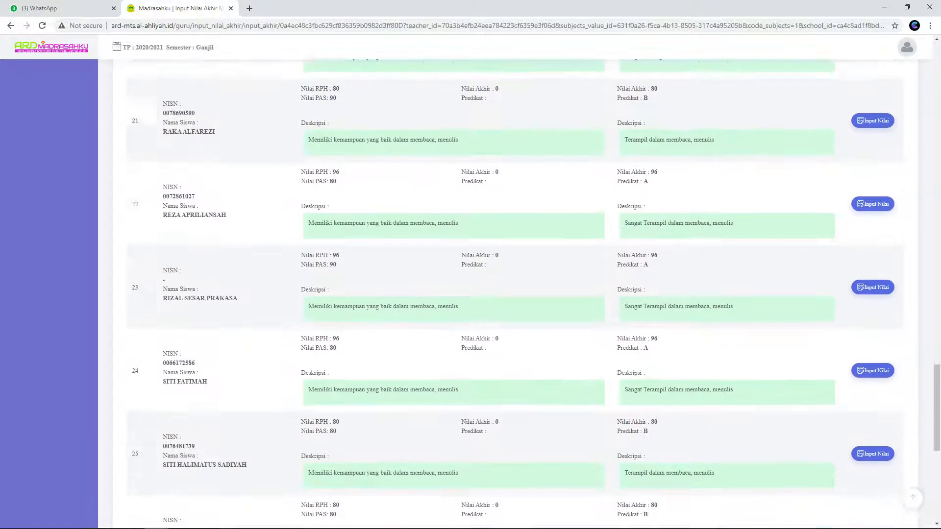
pyautogui.scroll(3, 515, 294)
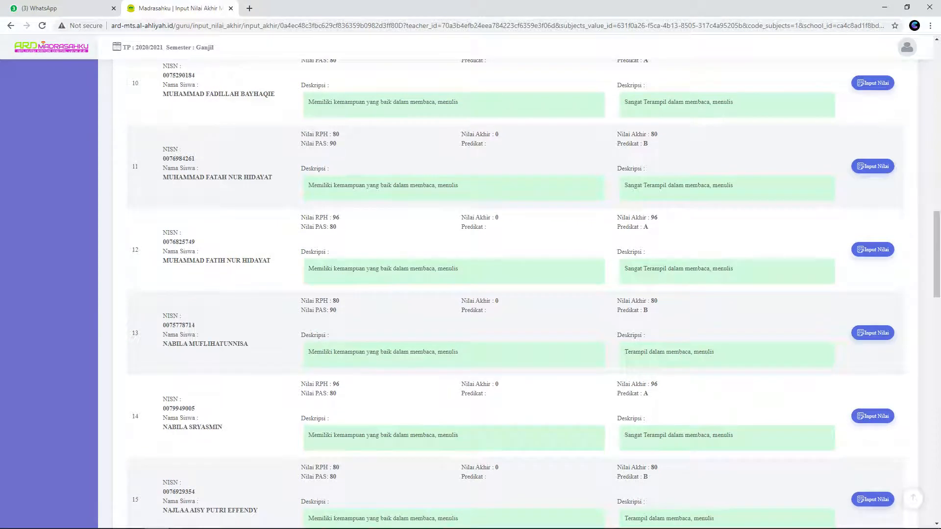
pyautogui.scroll(9, 515, 294)
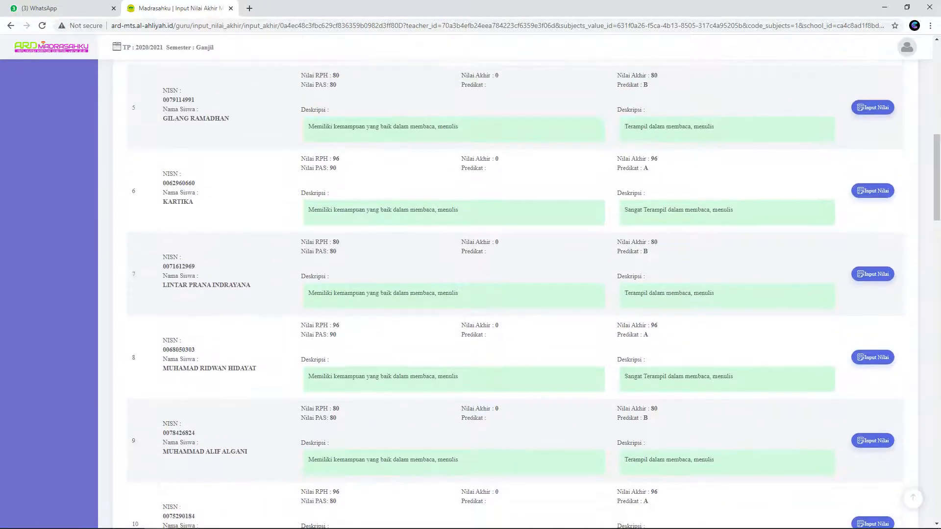
pyautogui.scroll(9, 515, 295)
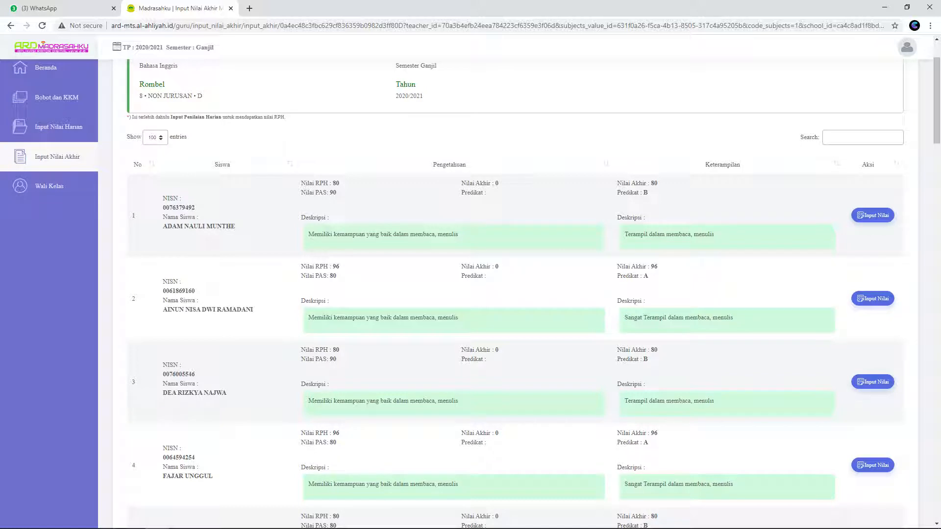
pyautogui.scroll(2, 515, 294)
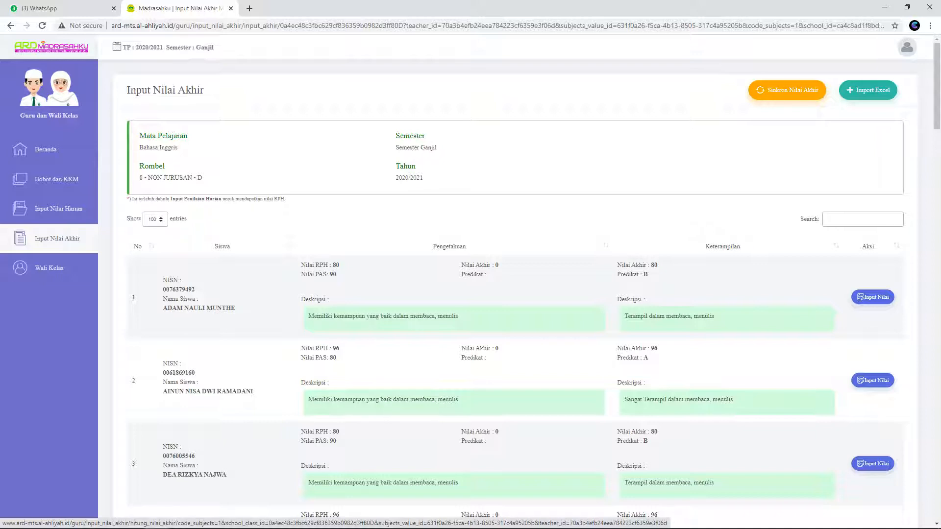
pyautogui.click(786, 90)
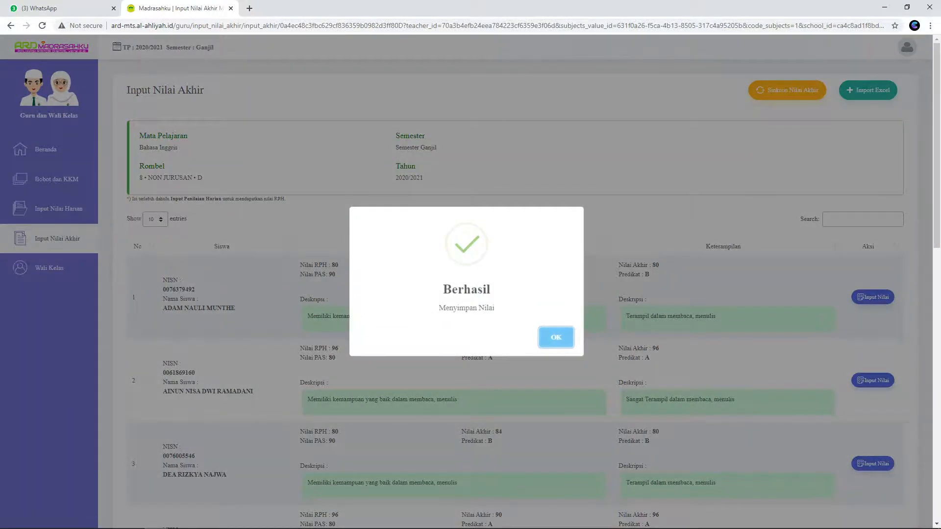
# Step: Dismiss the save confirmation and check the synchronised final grades, predicates and descriptions of the first four students
pyautogui.press('Return')
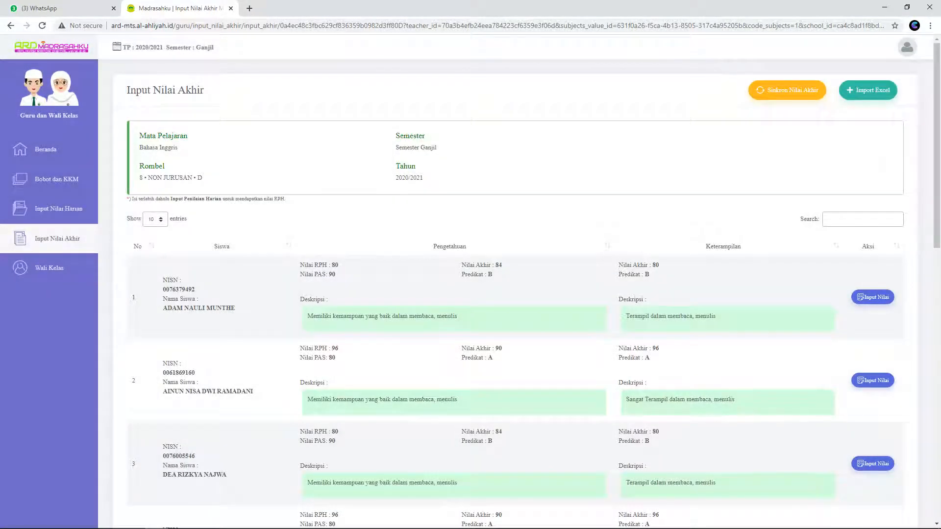
pyautogui.moveTo(304, 265); pyautogui.dragTo(129, 388)
pyautogui.moveTo(625, 373); pyautogui.dragTo(735, 400)
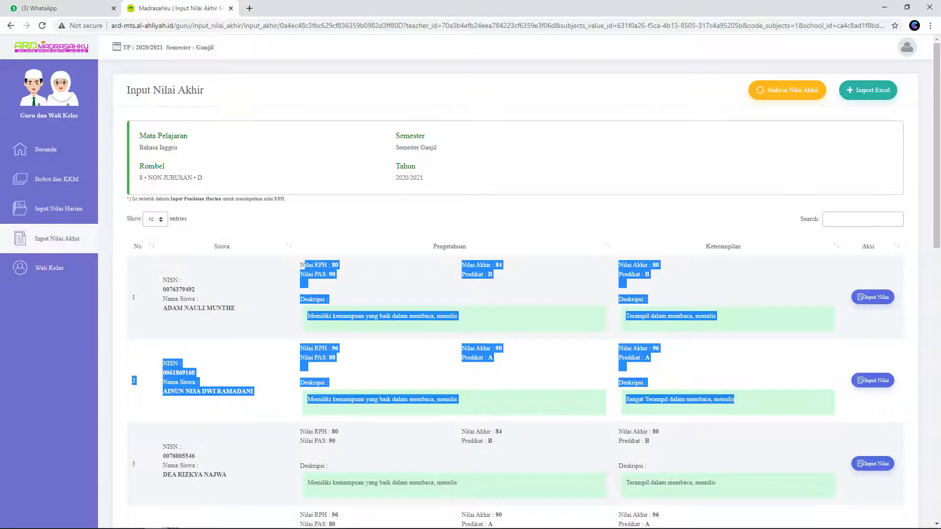
pyautogui.scroll(-2, 471, 294)
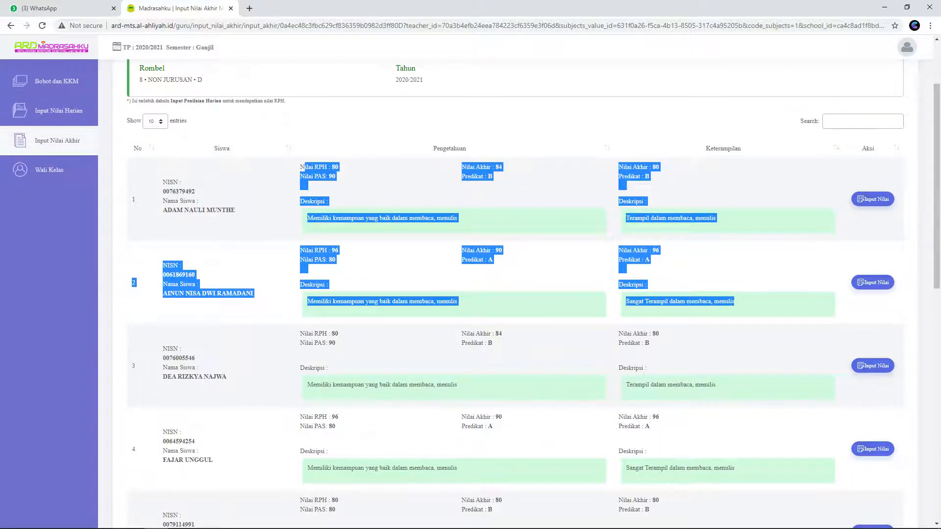
pyautogui.moveTo(304, 334); pyautogui.dragTo(627, 437)
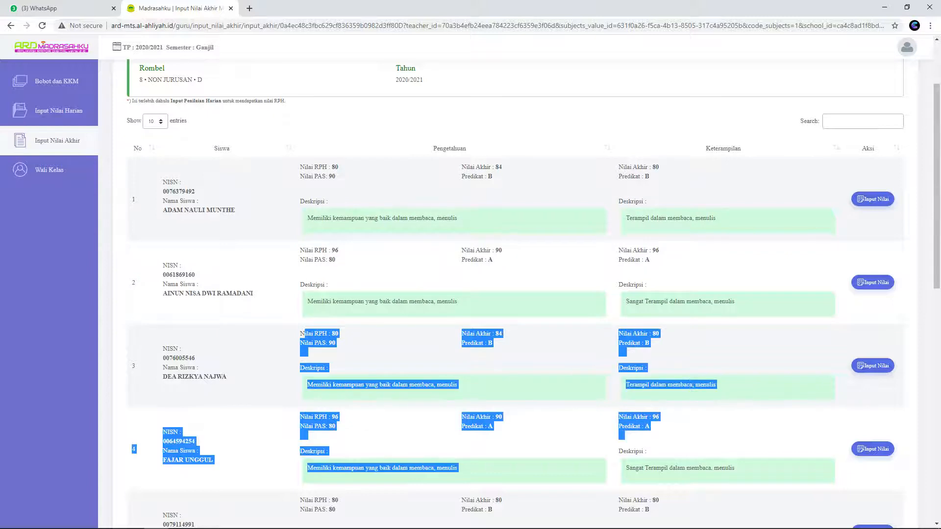
pyautogui.click(627, 437)
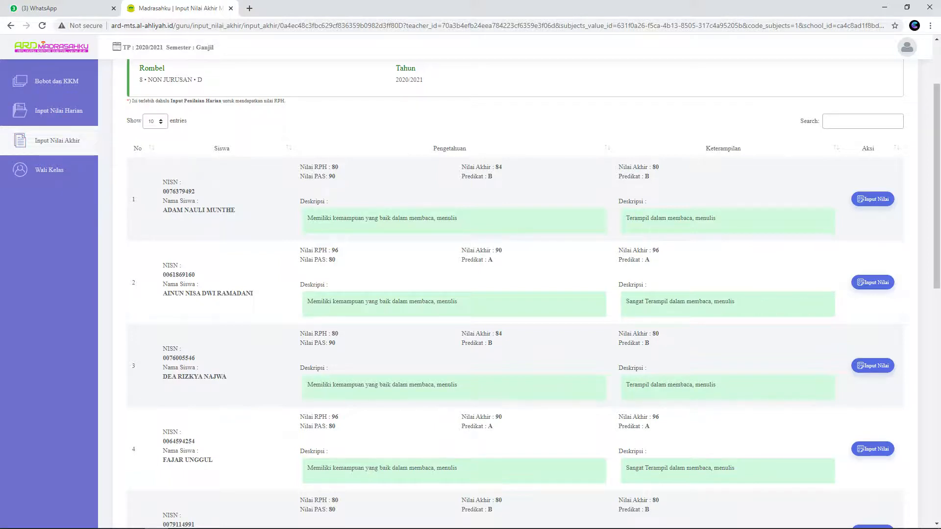
# Step: Log out of the teacher account in the digital report app
pyautogui.scroll(2, 471, 295)
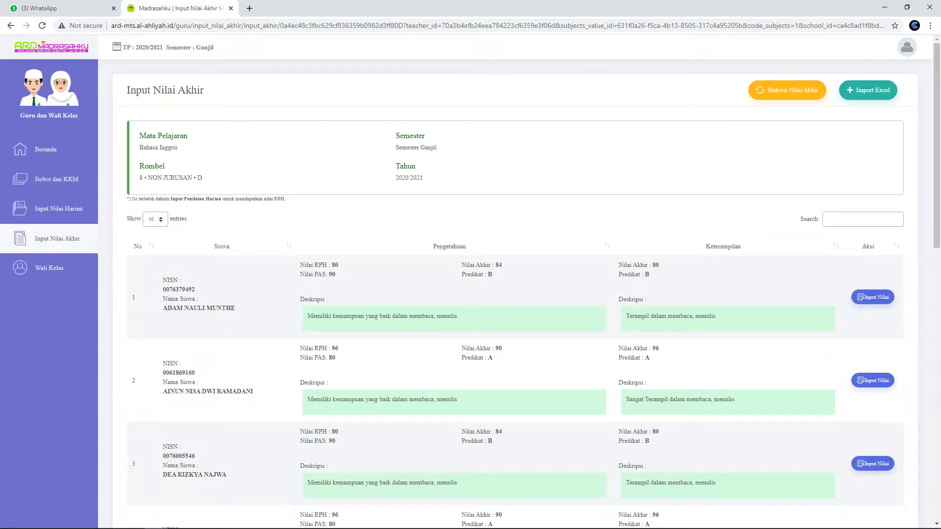
pyautogui.click(907, 47)
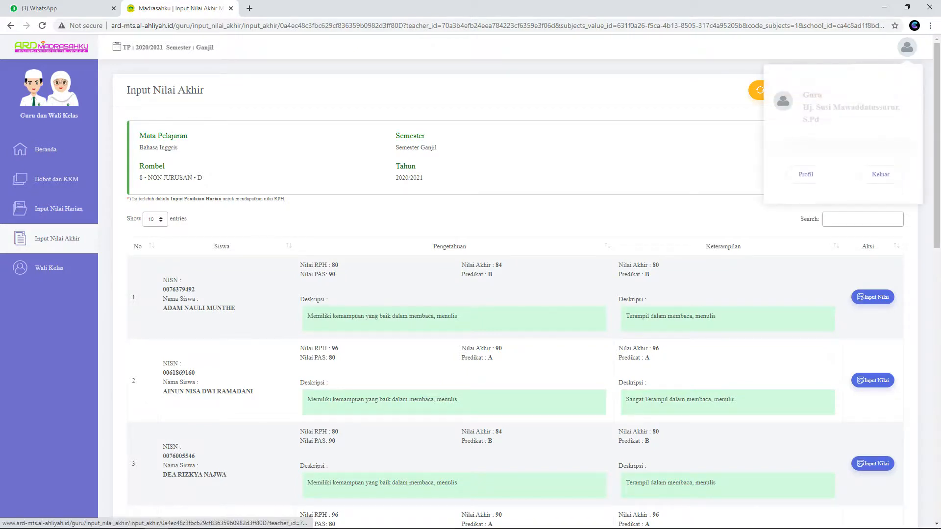
pyautogui.click(881, 174)
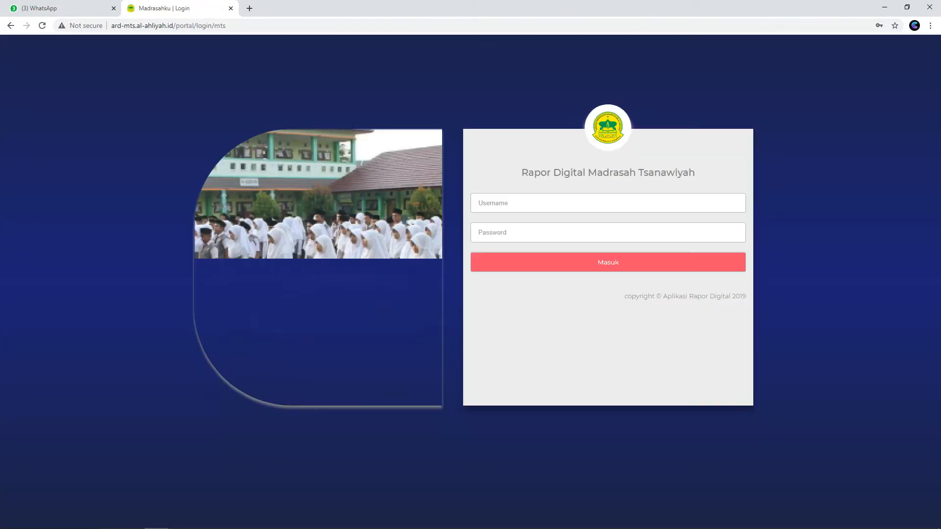